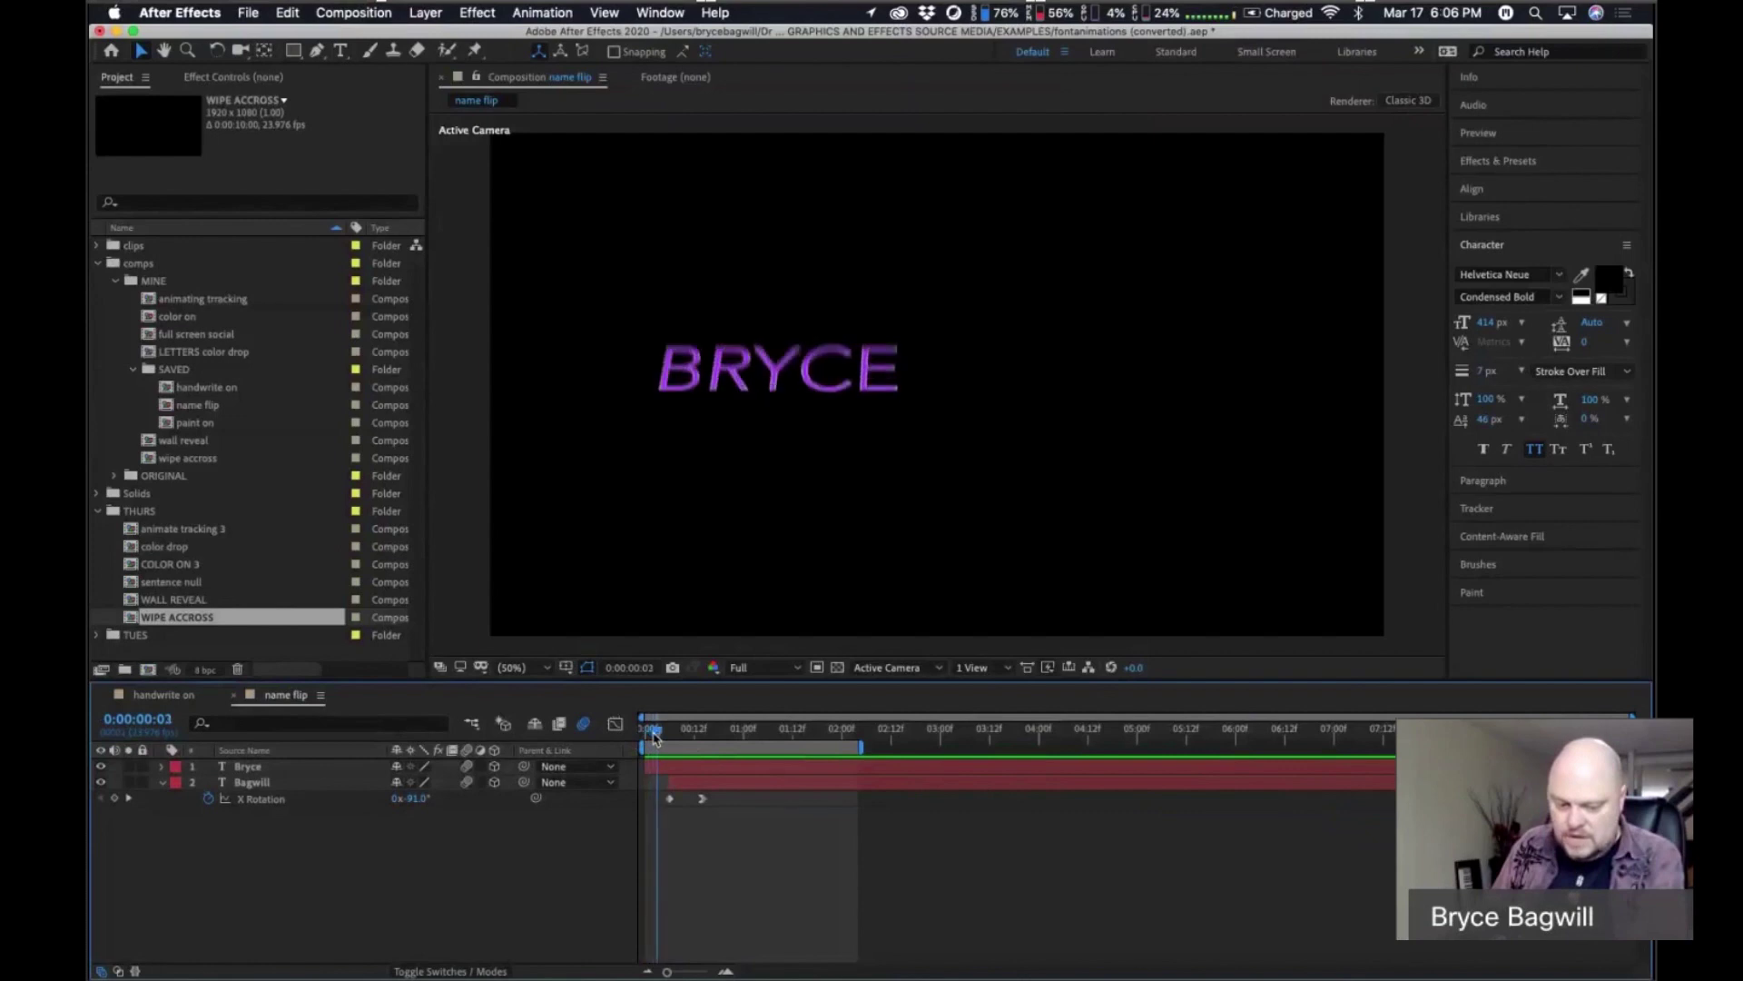
pyautogui.press('pagedown')
pyautogui.press('pagedown')
pyautogui.press('pagedown')
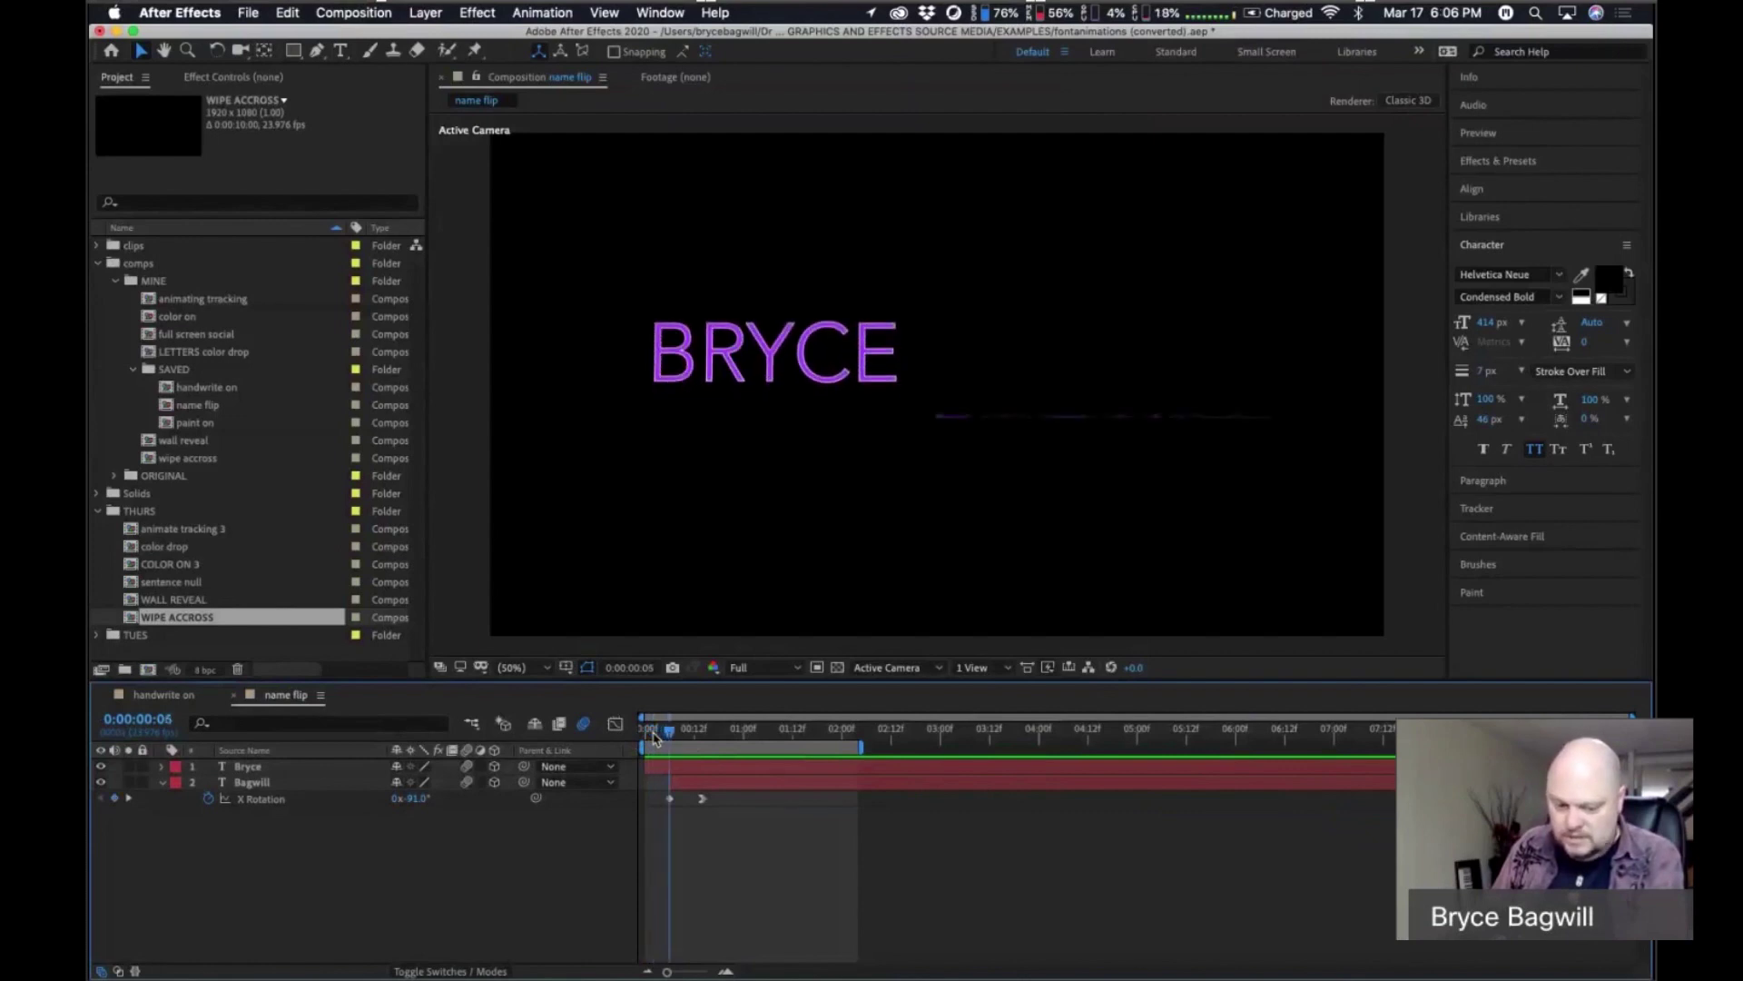
pyautogui.press('pagedown')
pyautogui.press('pagedown')
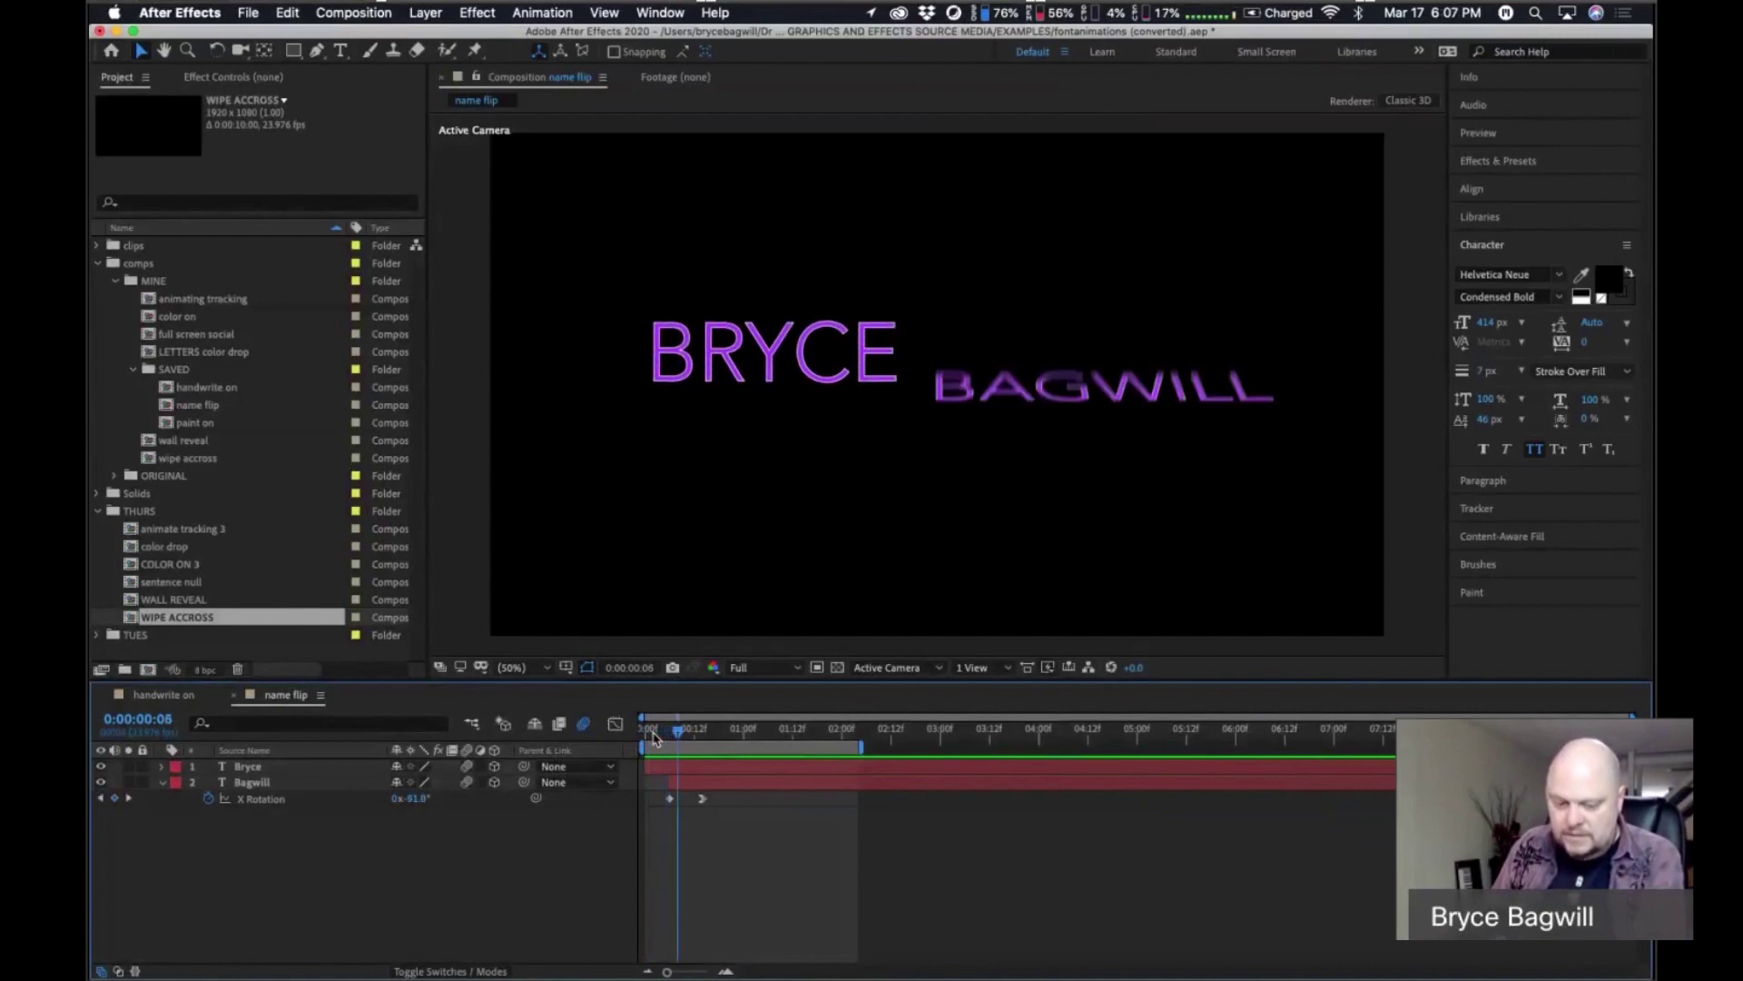
pyautogui.press('pagedown')
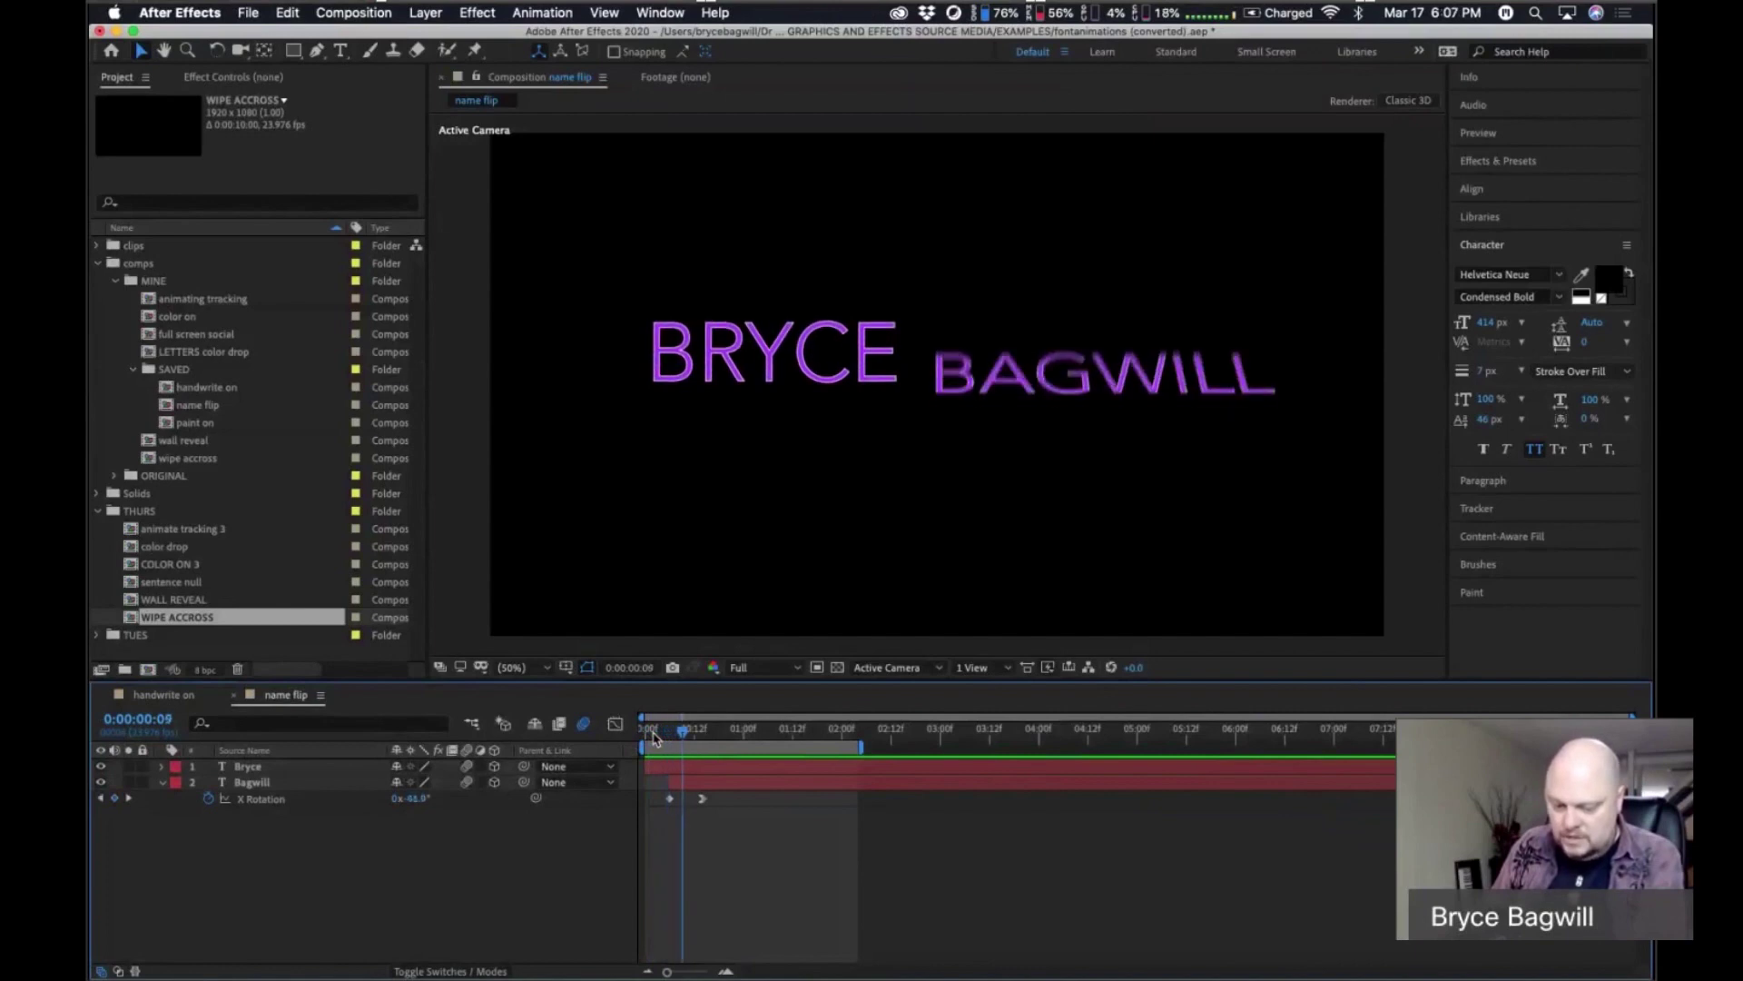
pyautogui.press('pagedown')
pyautogui.press('pagedown')
pyautogui.press('pagedown')
pyautogui.press('pagedown')
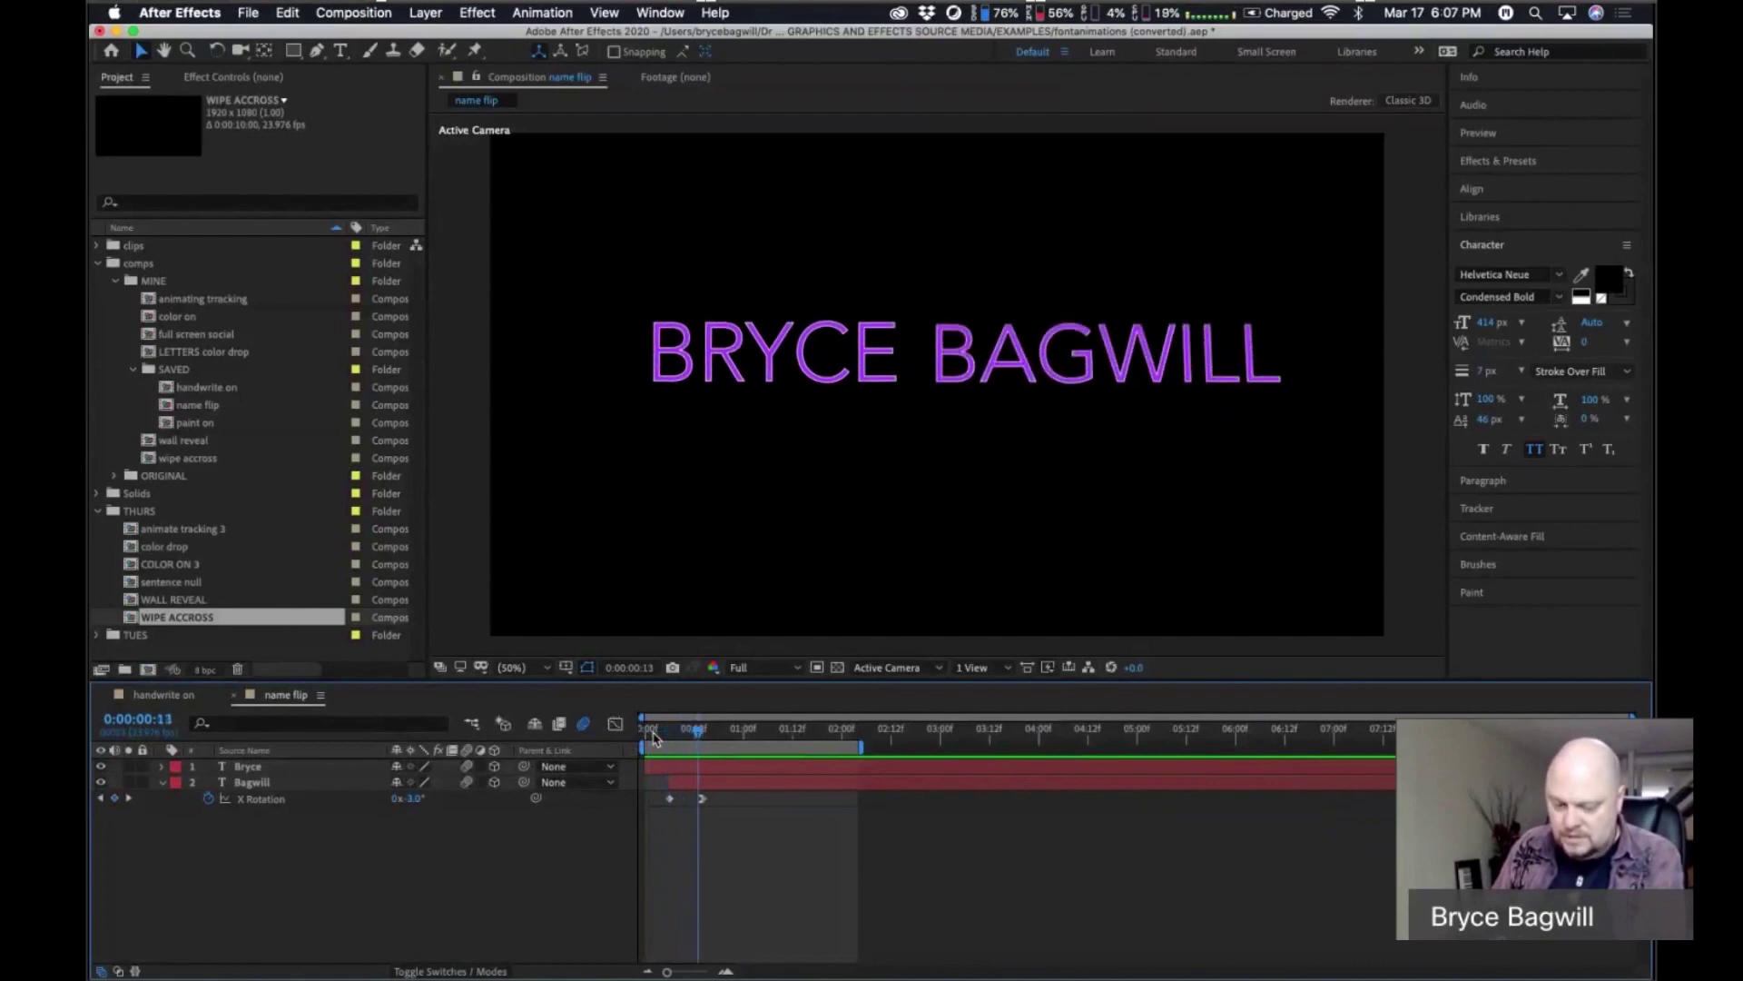
pyautogui.press('pagedown')
pyautogui.press('pagedown')
pyautogui.press('pagedown')
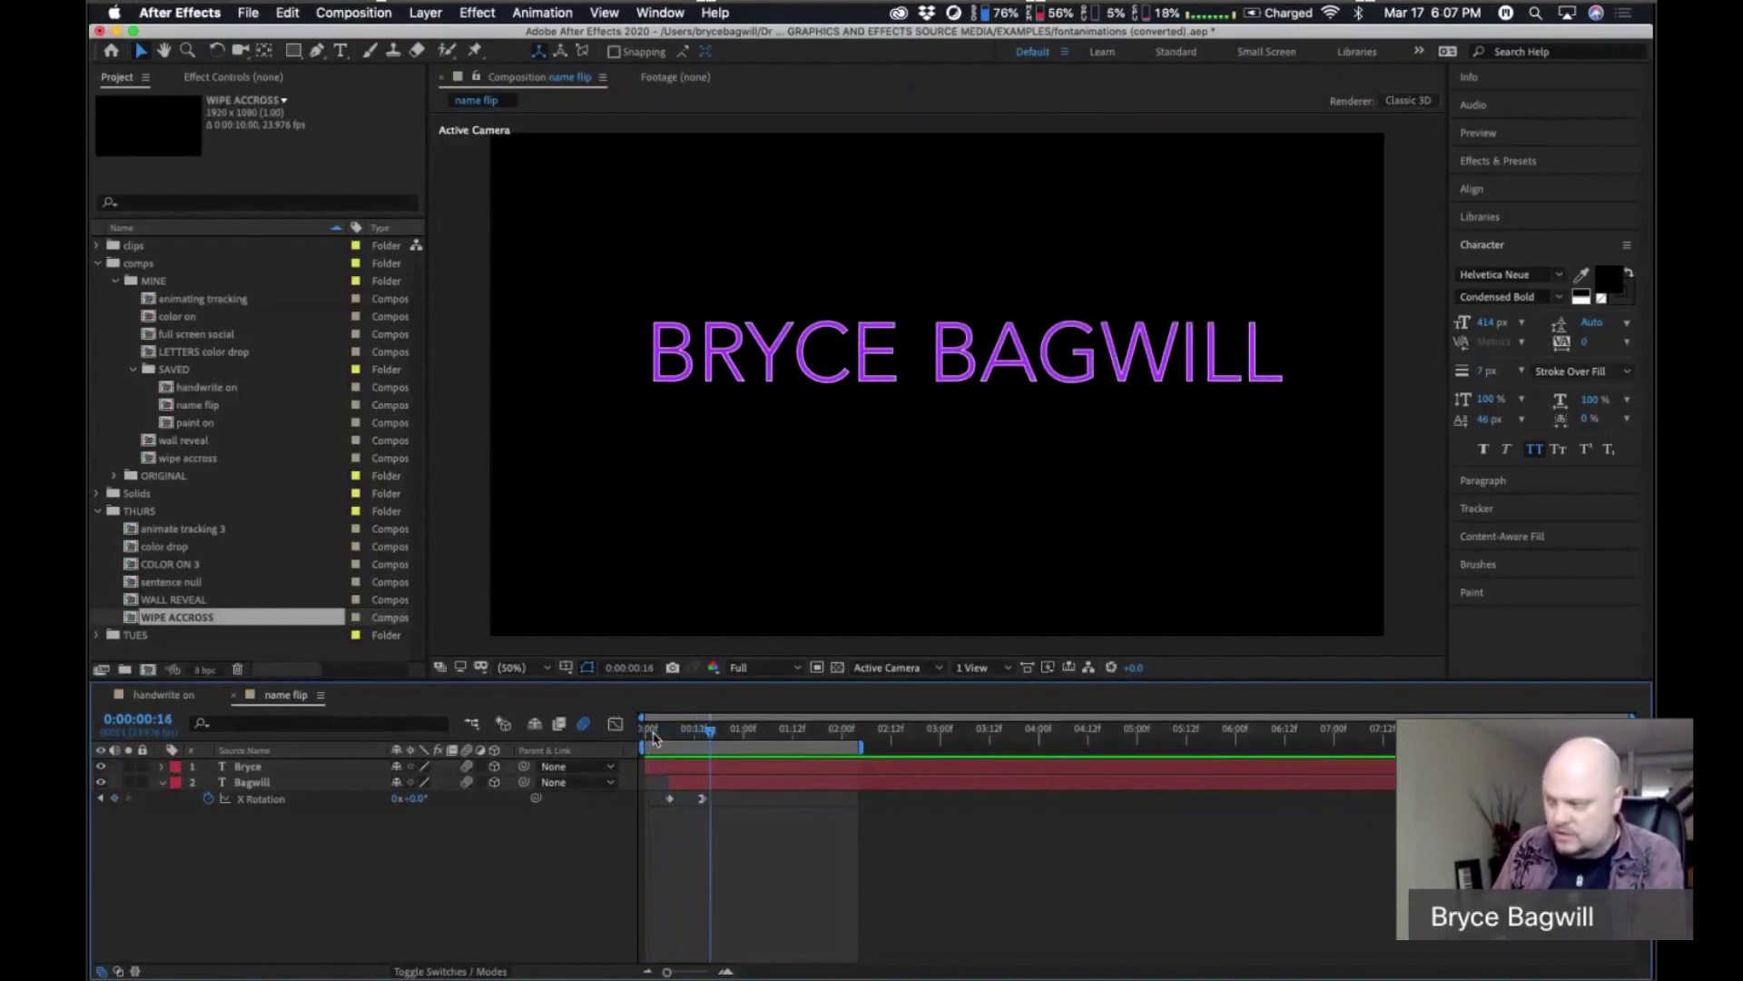
pyautogui.press('pagedown')
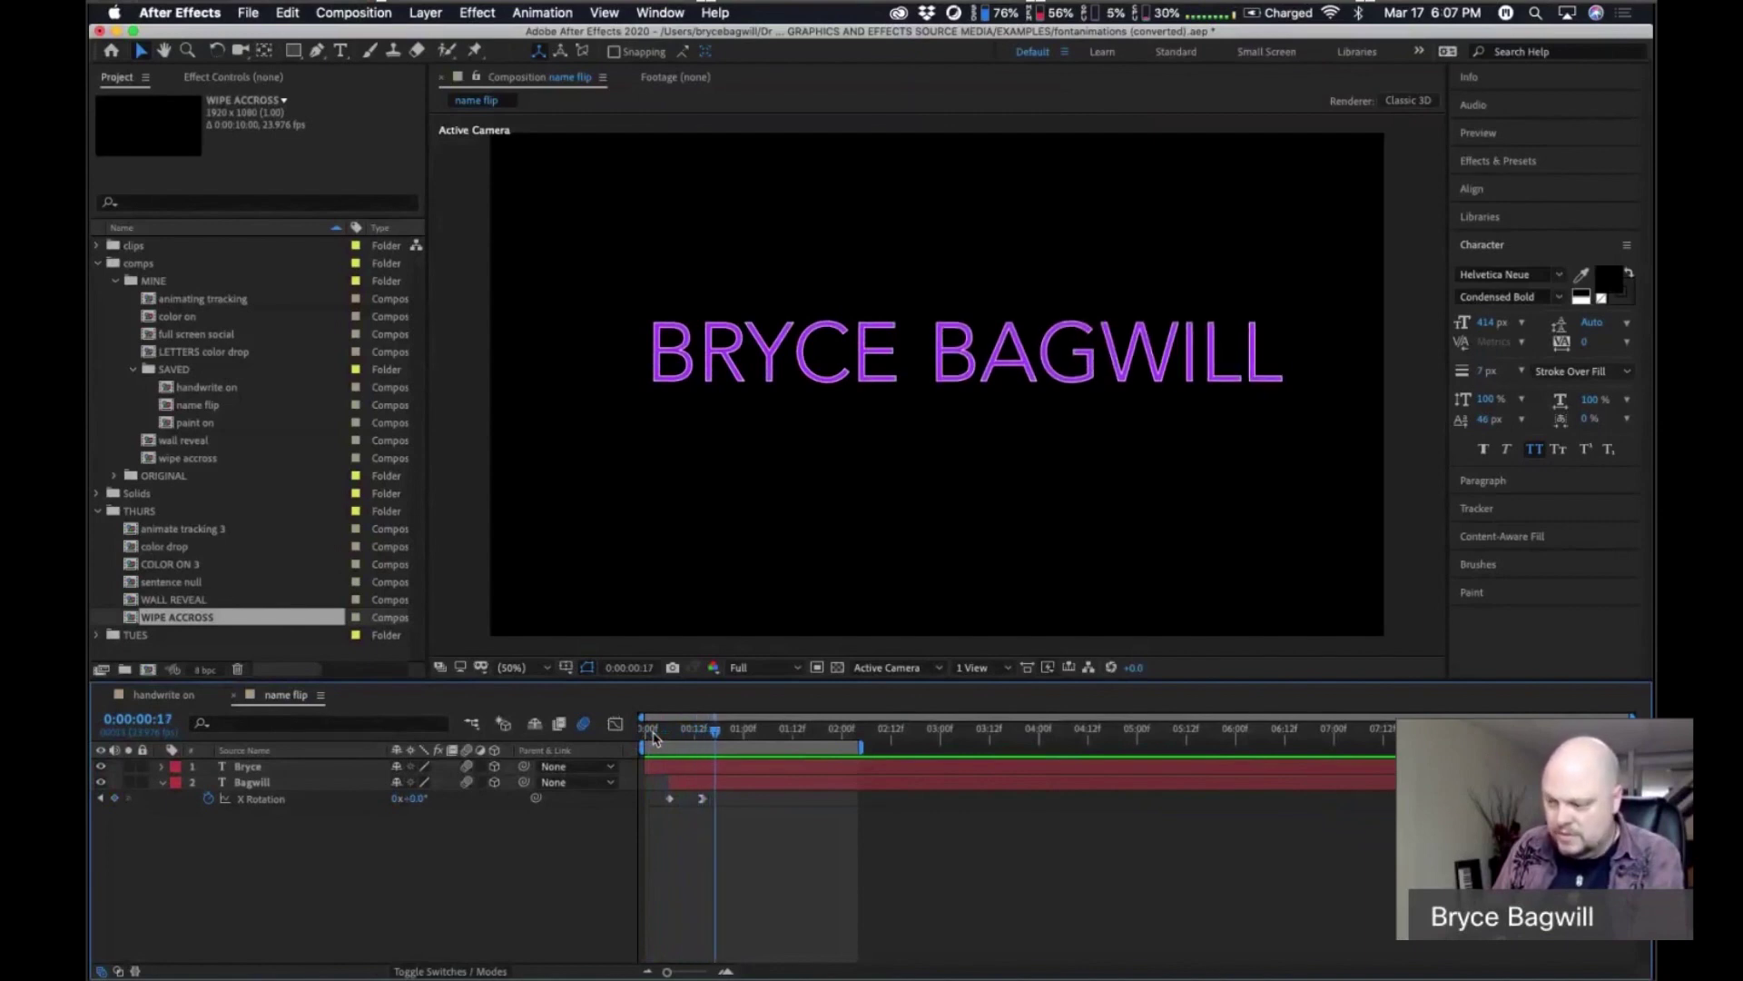
pyautogui.press('pageup')
pyautogui.press('pageup')
pyautogui.press('pageup')
pyautogui.press('pageup')
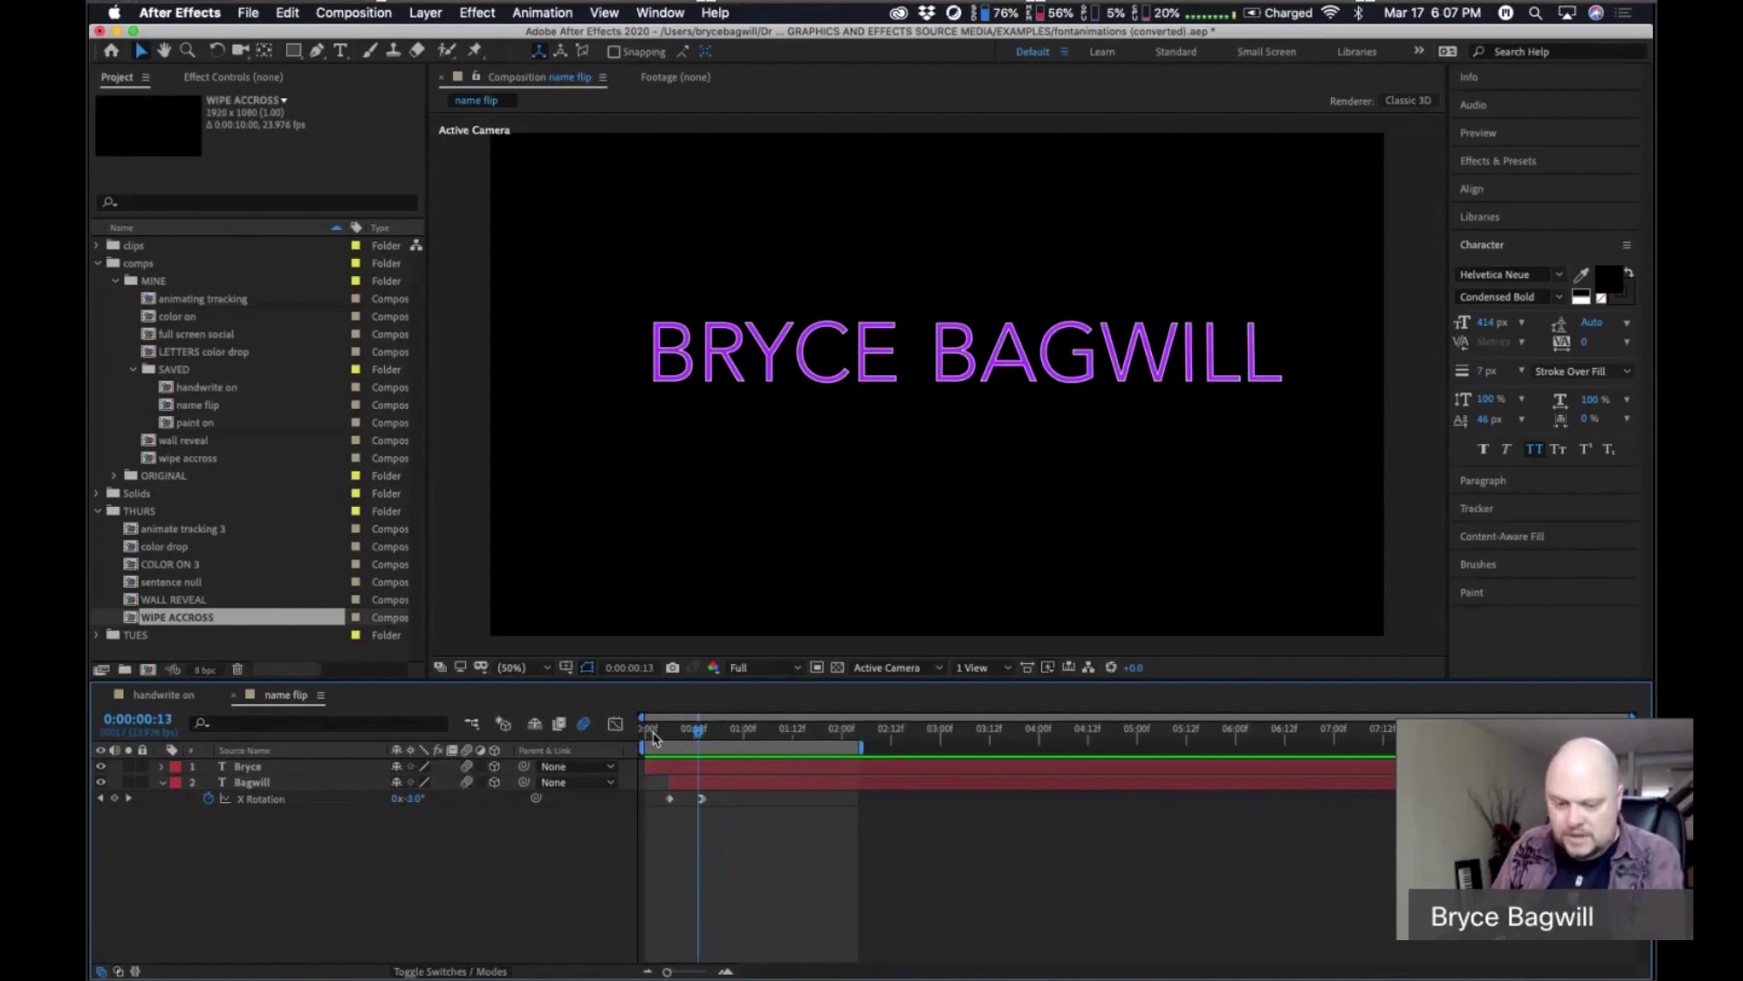
pyautogui.press('pageup')
pyautogui.press('pageup')
pyautogui.press('pageup')
pyautogui.press('pageup')
pyautogui.press('pageup')
pyautogui.press('pageup')
pyautogui.press('pageup')
pyautogui.press('pageup')
pyautogui.press('pageup')
pyautogui.press('pageup')
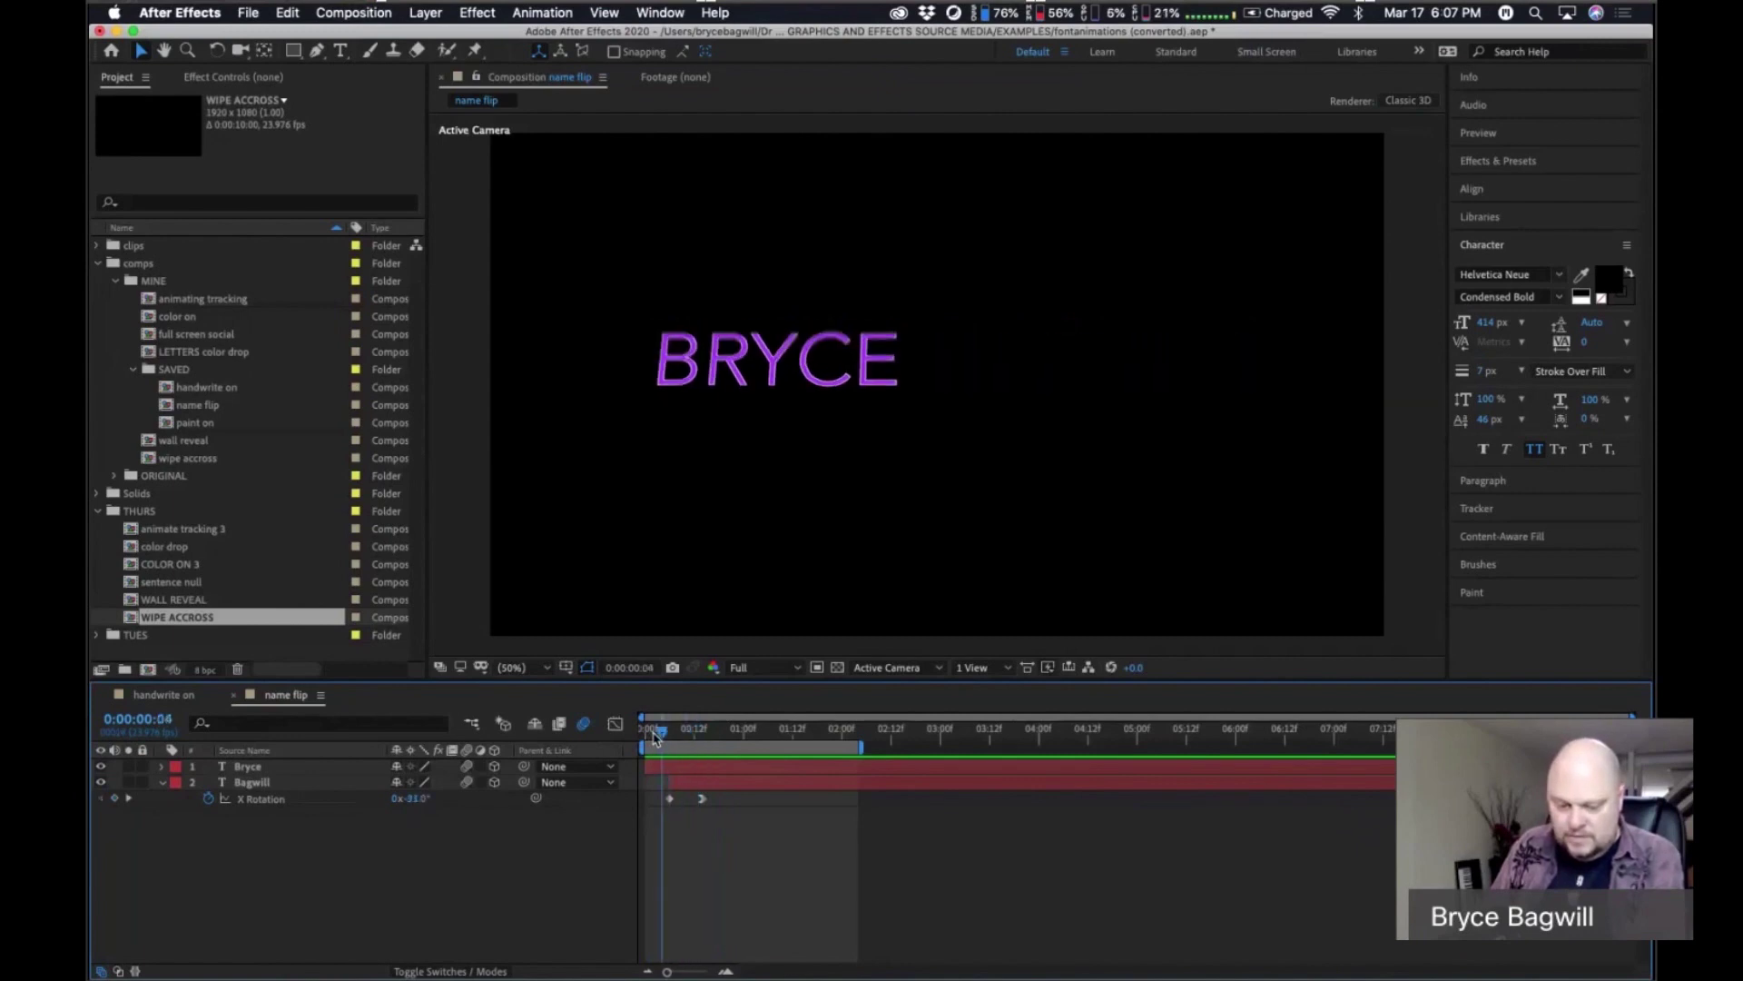
pyautogui.press('pageup')
pyautogui.press('pageup')
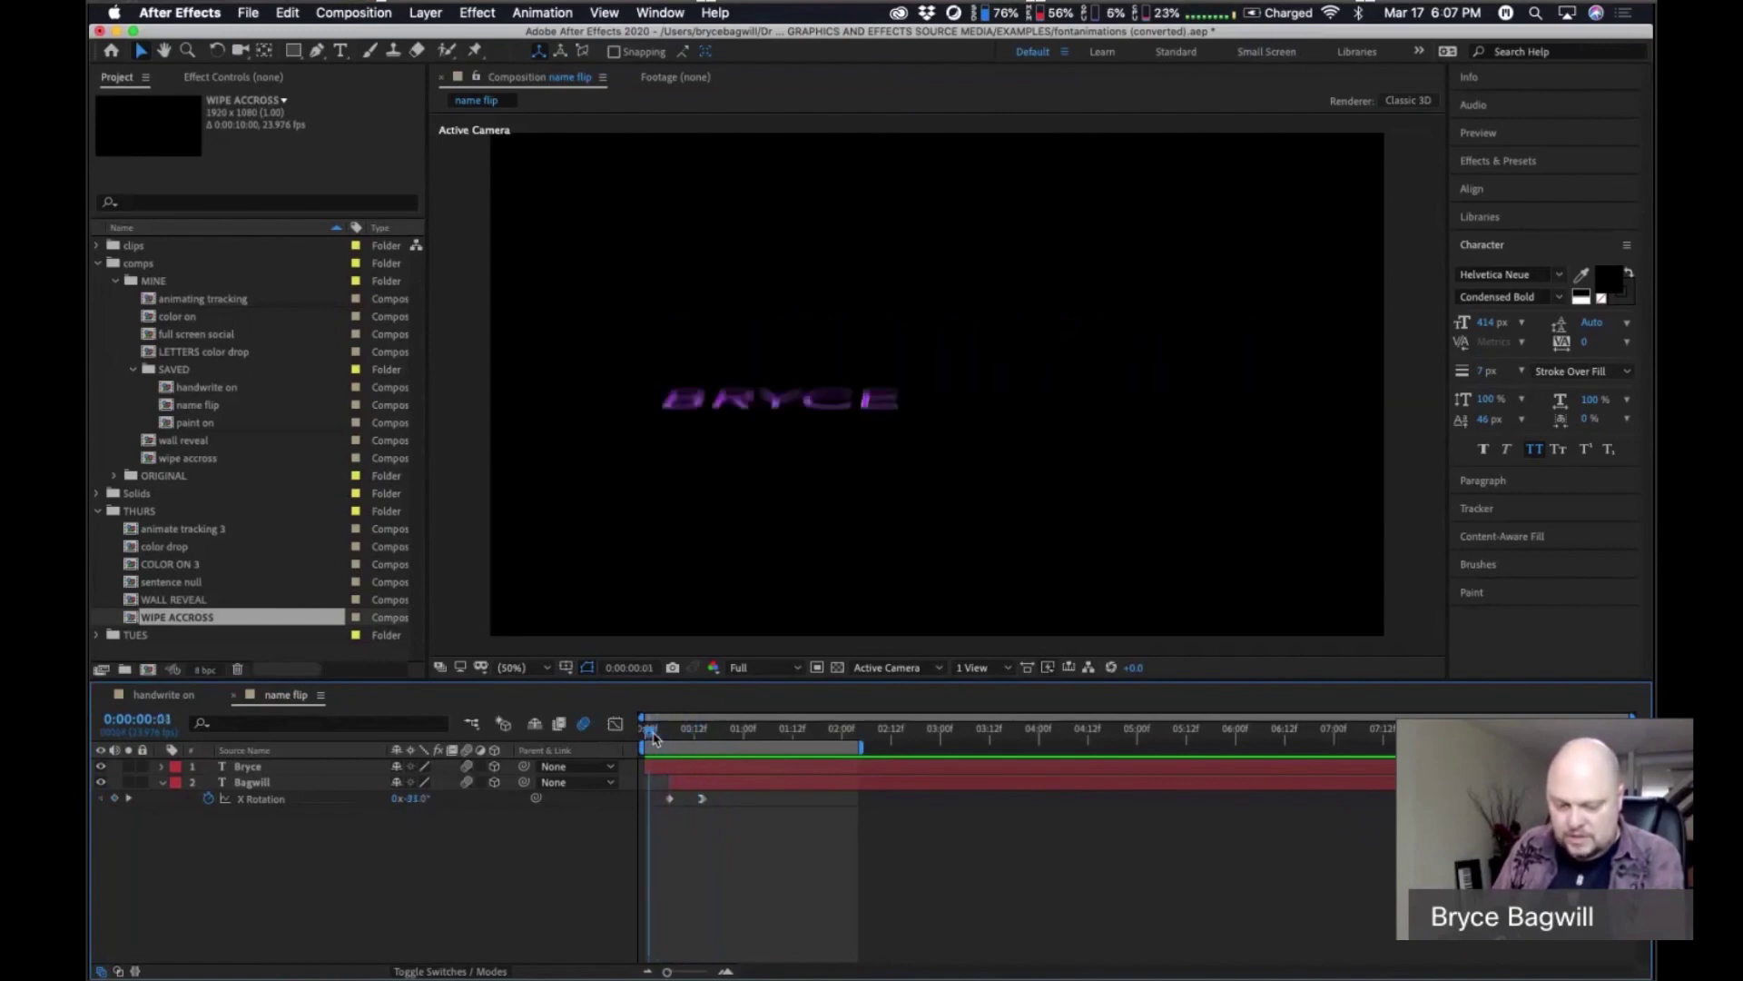
pyautogui.press('pageup')
pyautogui.press('pageup')
pyautogui.press('pageup')
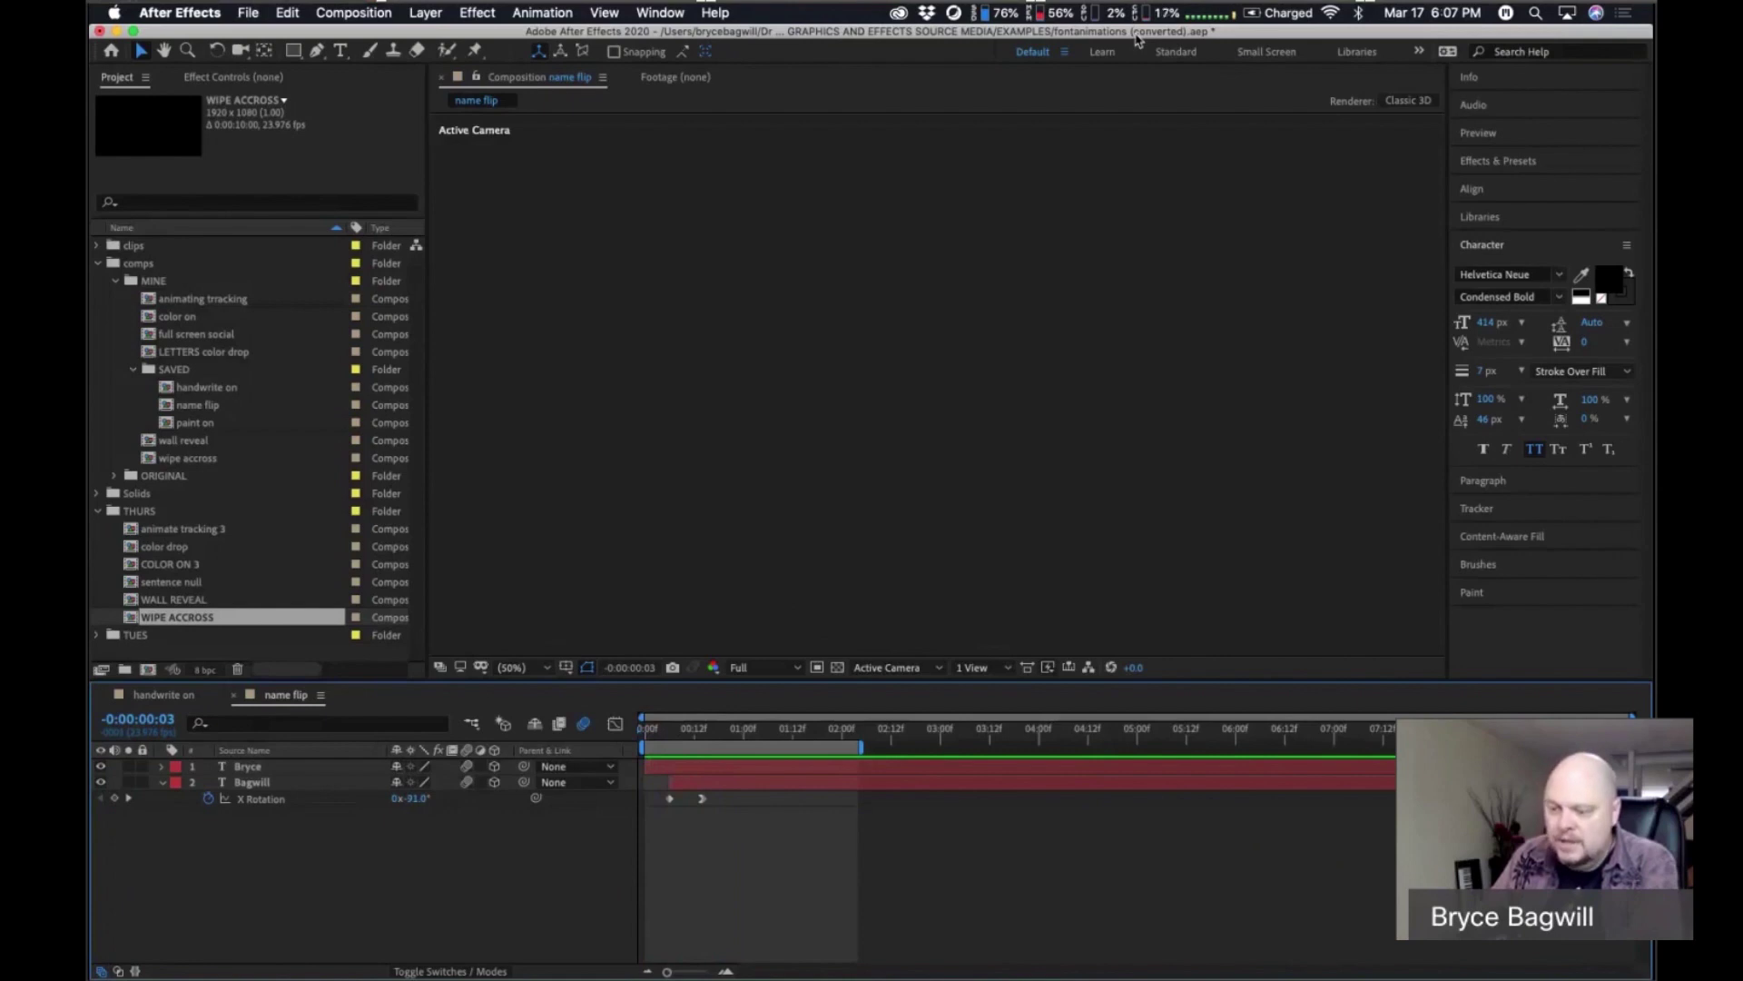
# Create a new composition named name flip2.
pyautogui.click(353, 12)
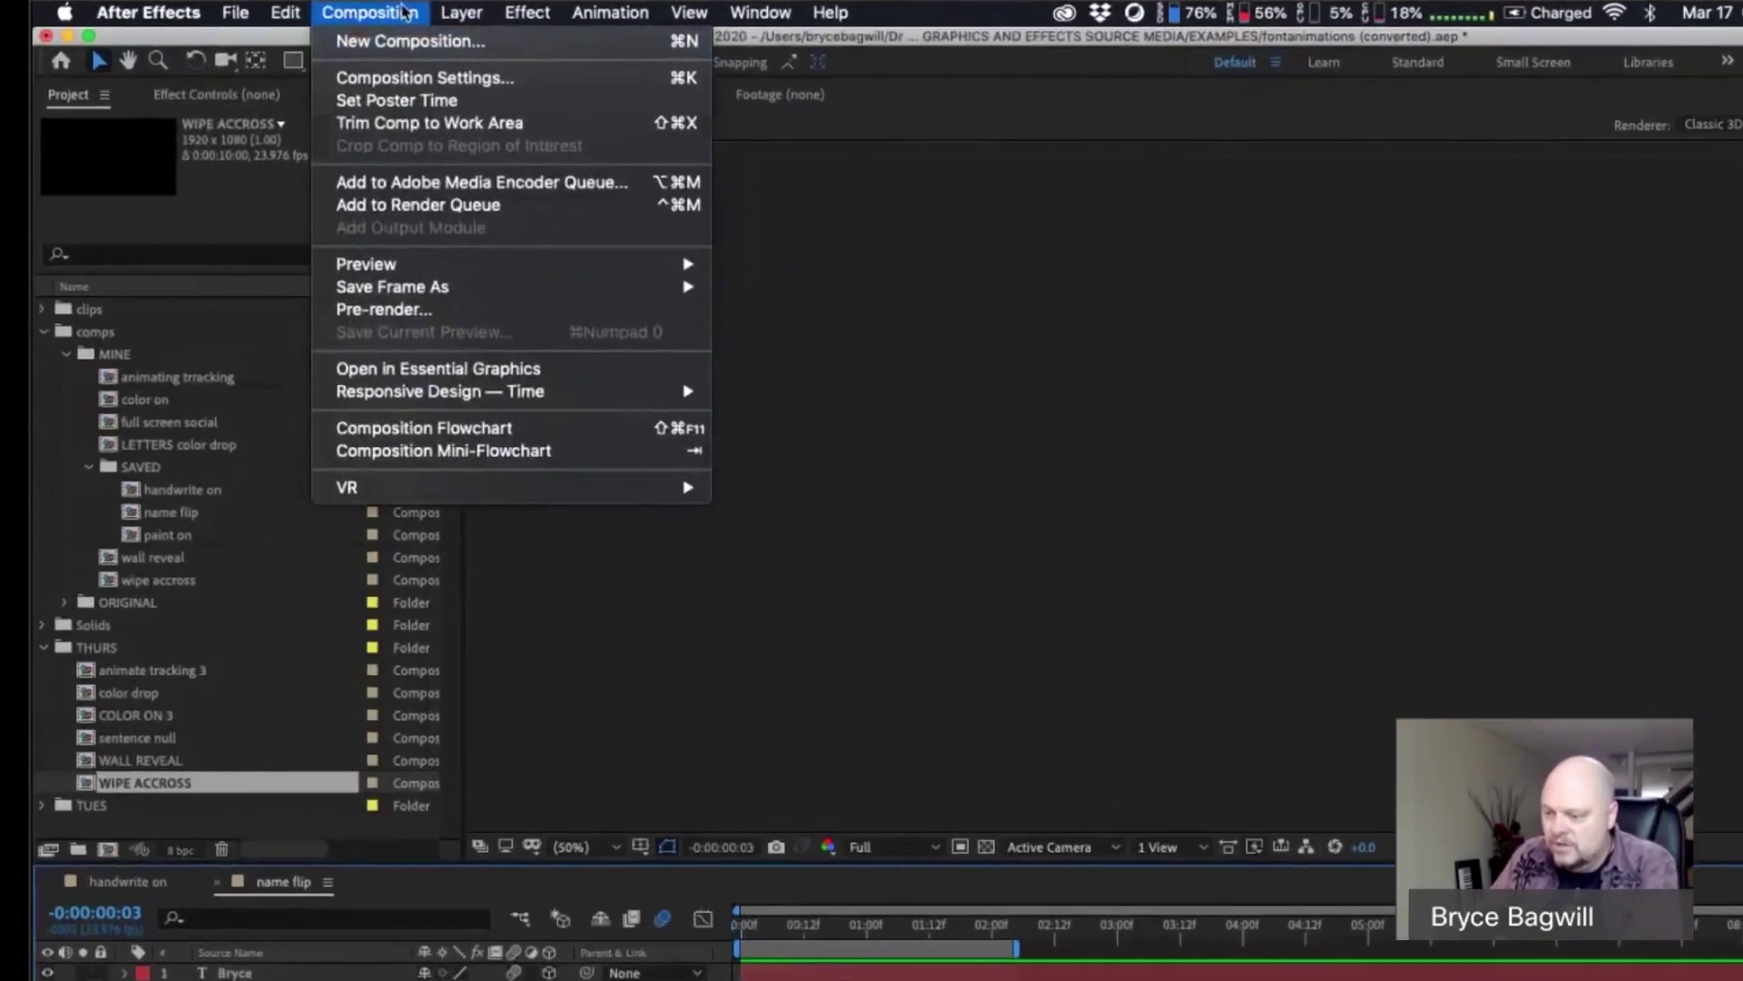
pyautogui.press('Escape')
pyautogui.press('super+d')
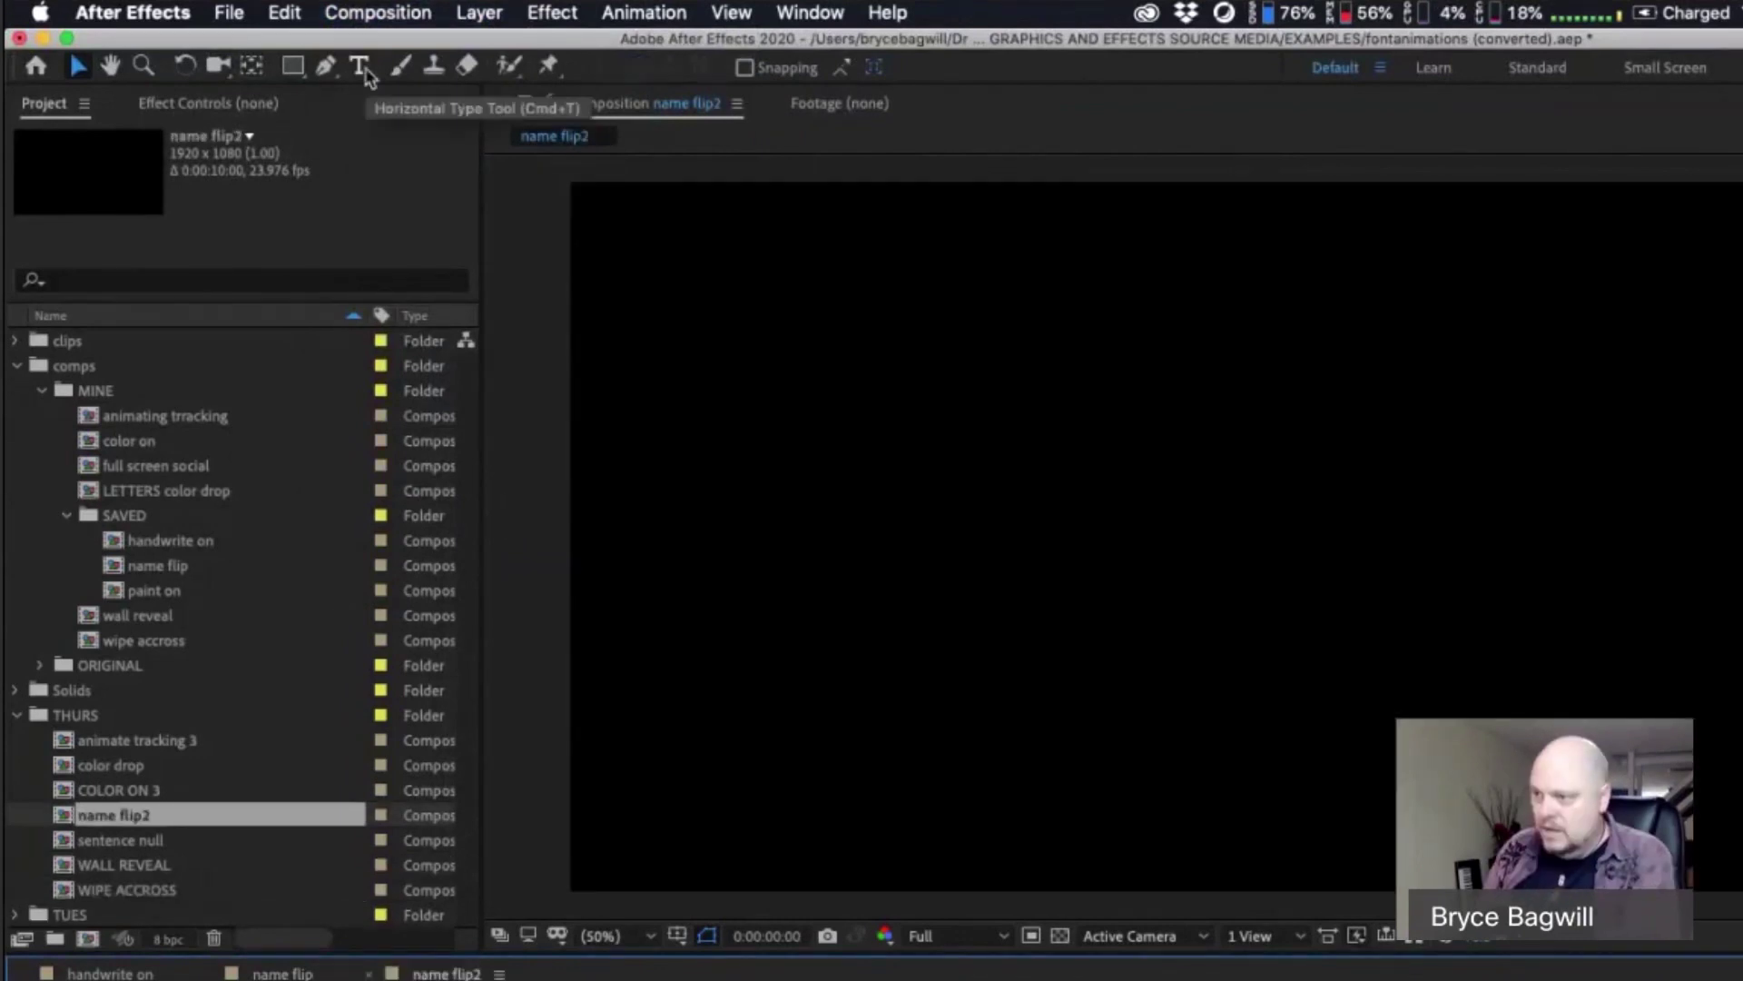
# Add a Bryce text layer and drag it toward the frame centre.
pyautogui.click(363, 71)
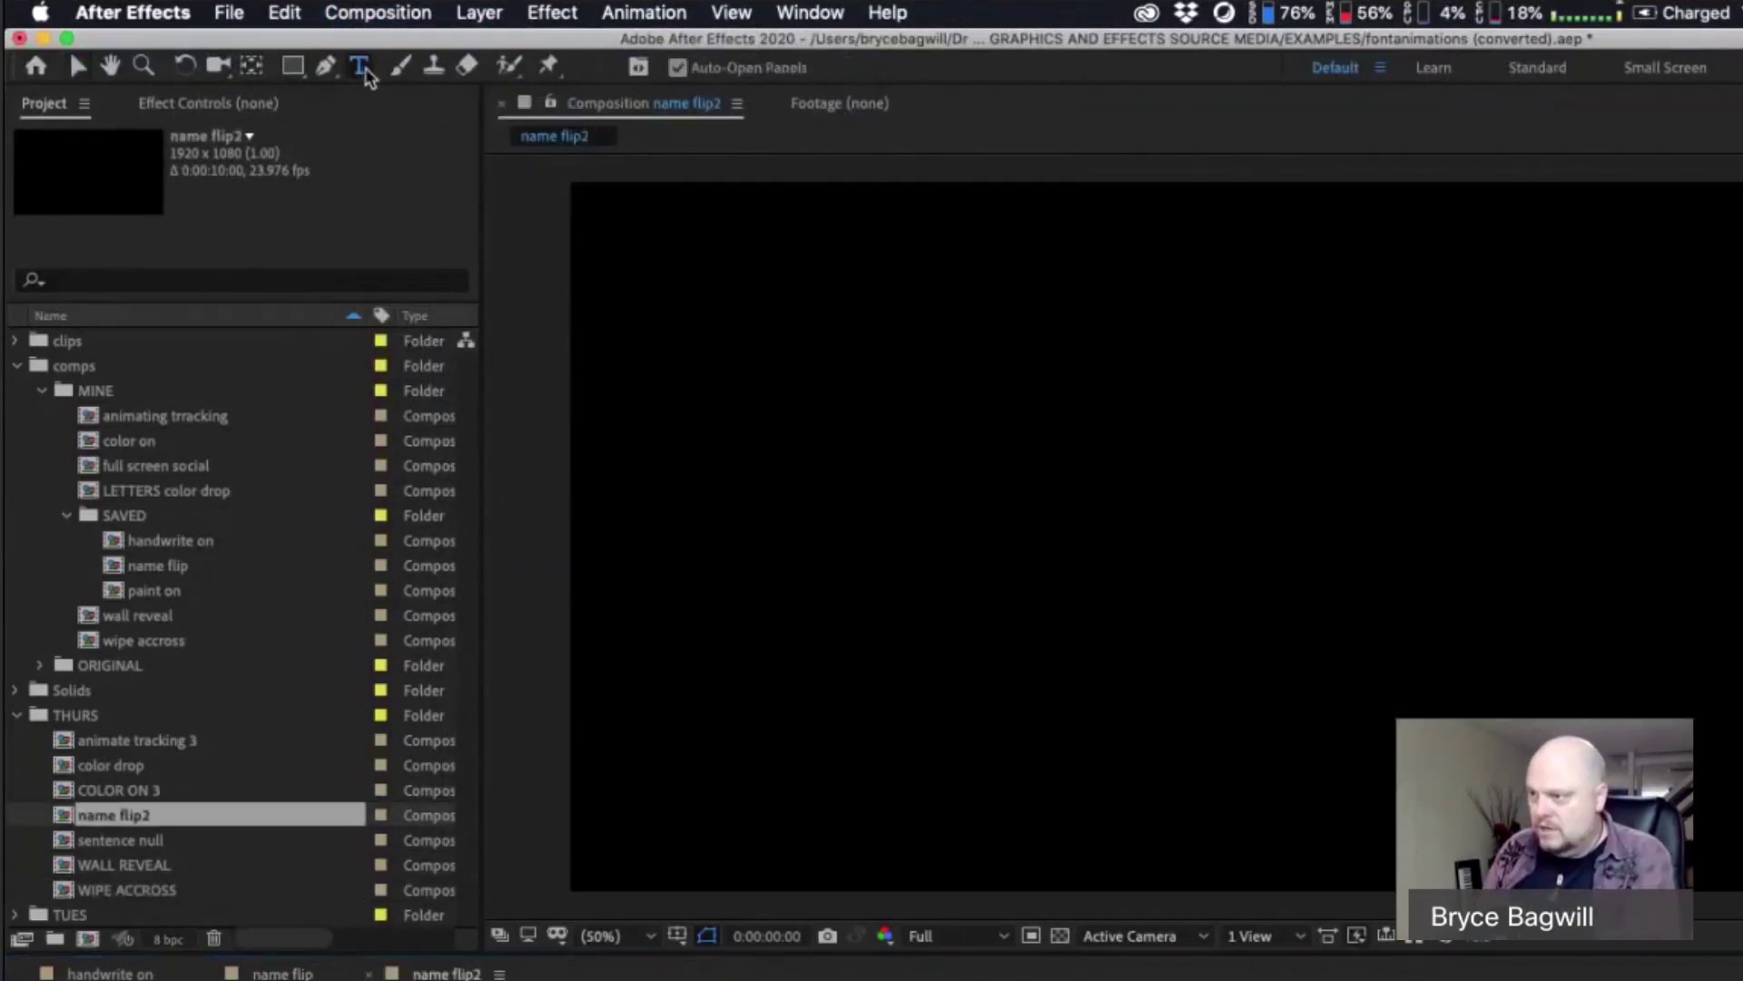
pyautogui.click(708, 541)
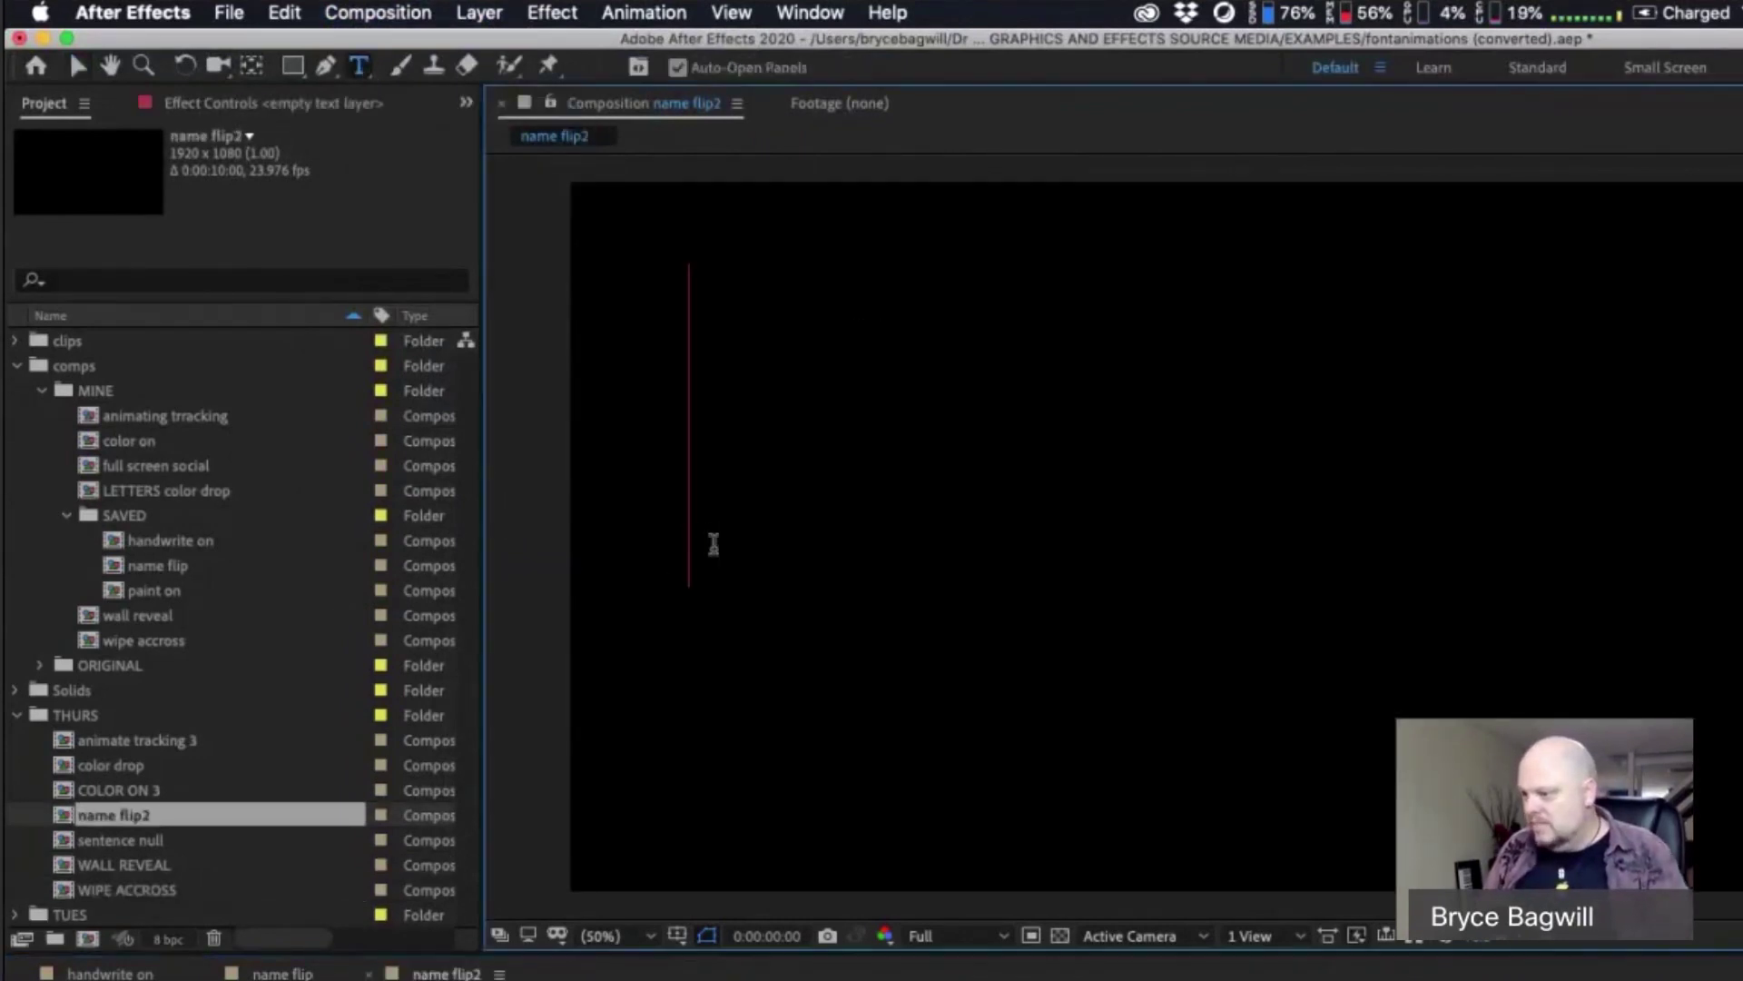
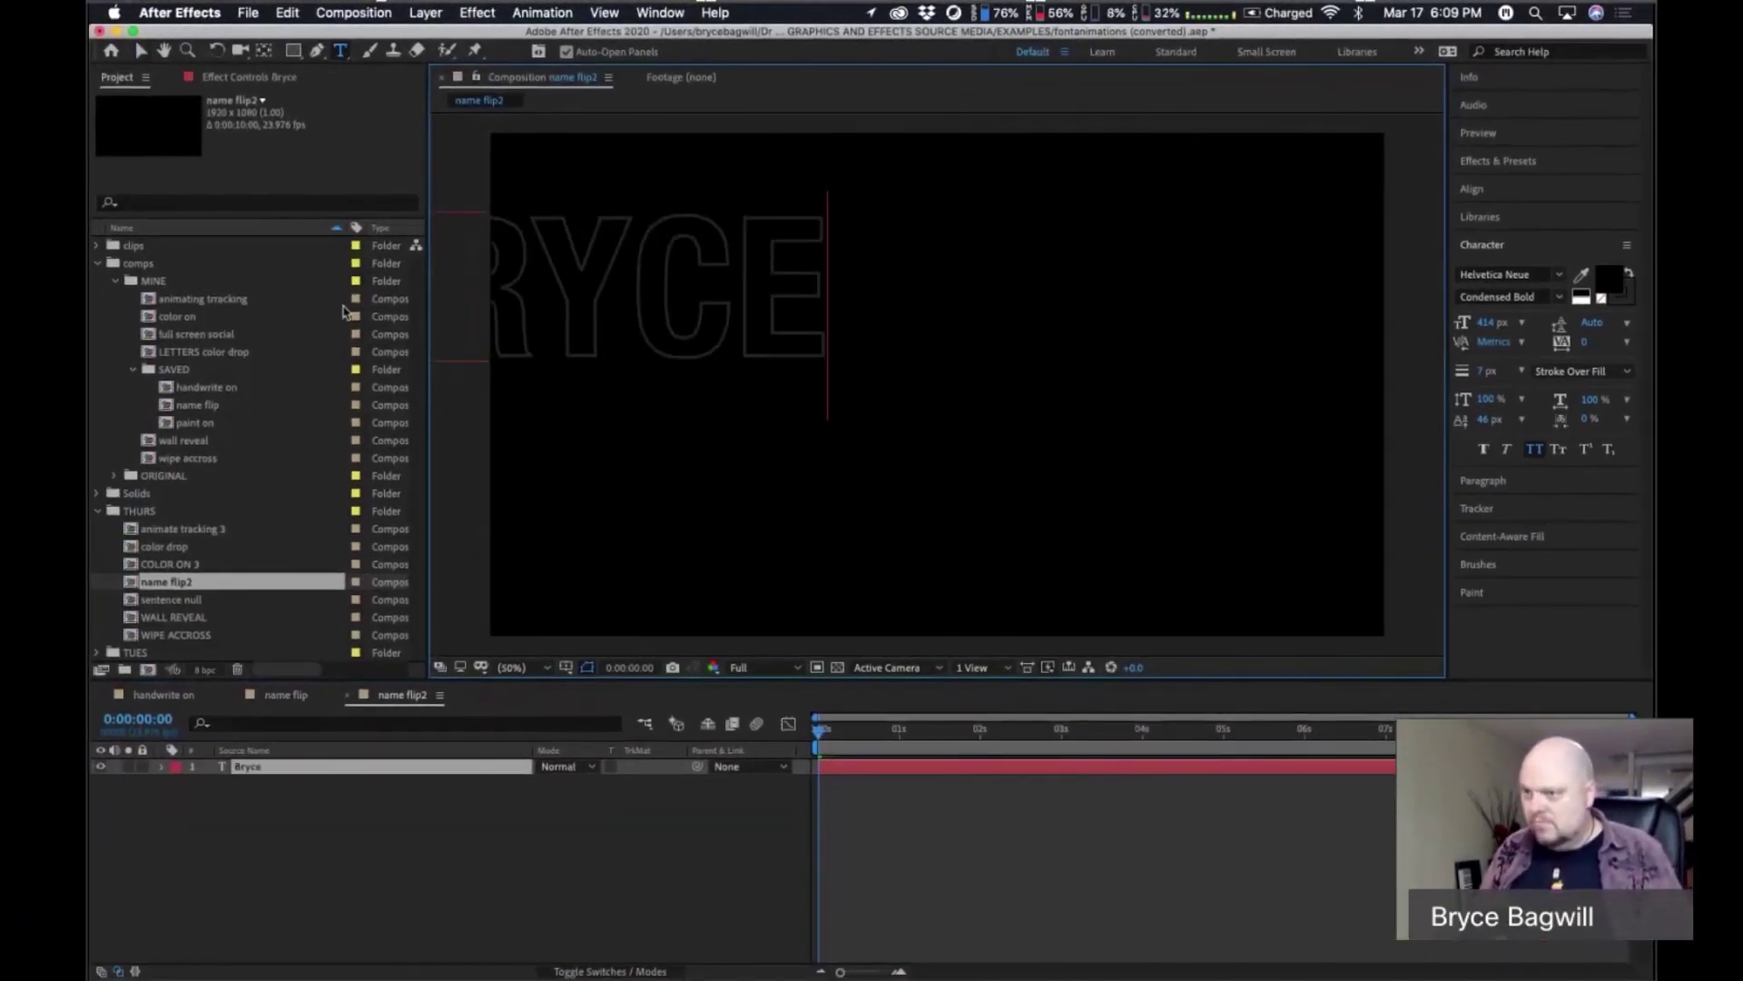
pyautogui.click(141, 50)
pyautogui.moveTo(669, 303); pyautogui.dragTo(879, 376)
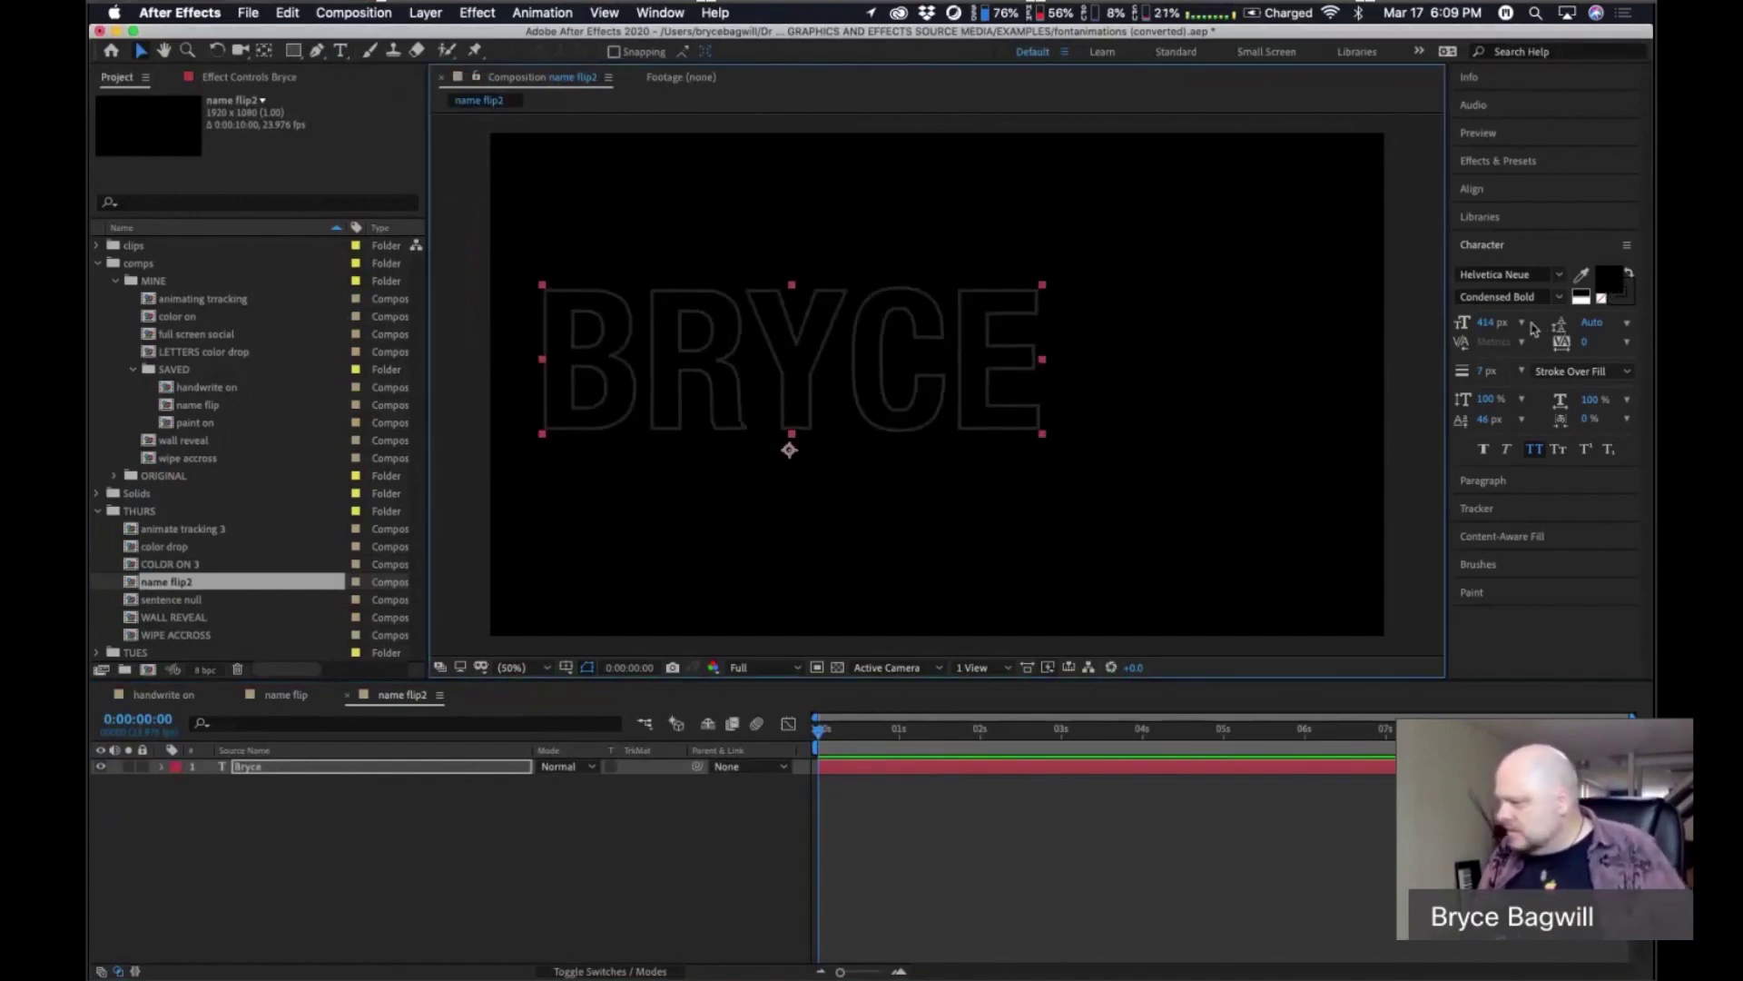
# Set the BRYCE text fill colour to bright purple AA00FD.
pyautogui.click(1612, 287)
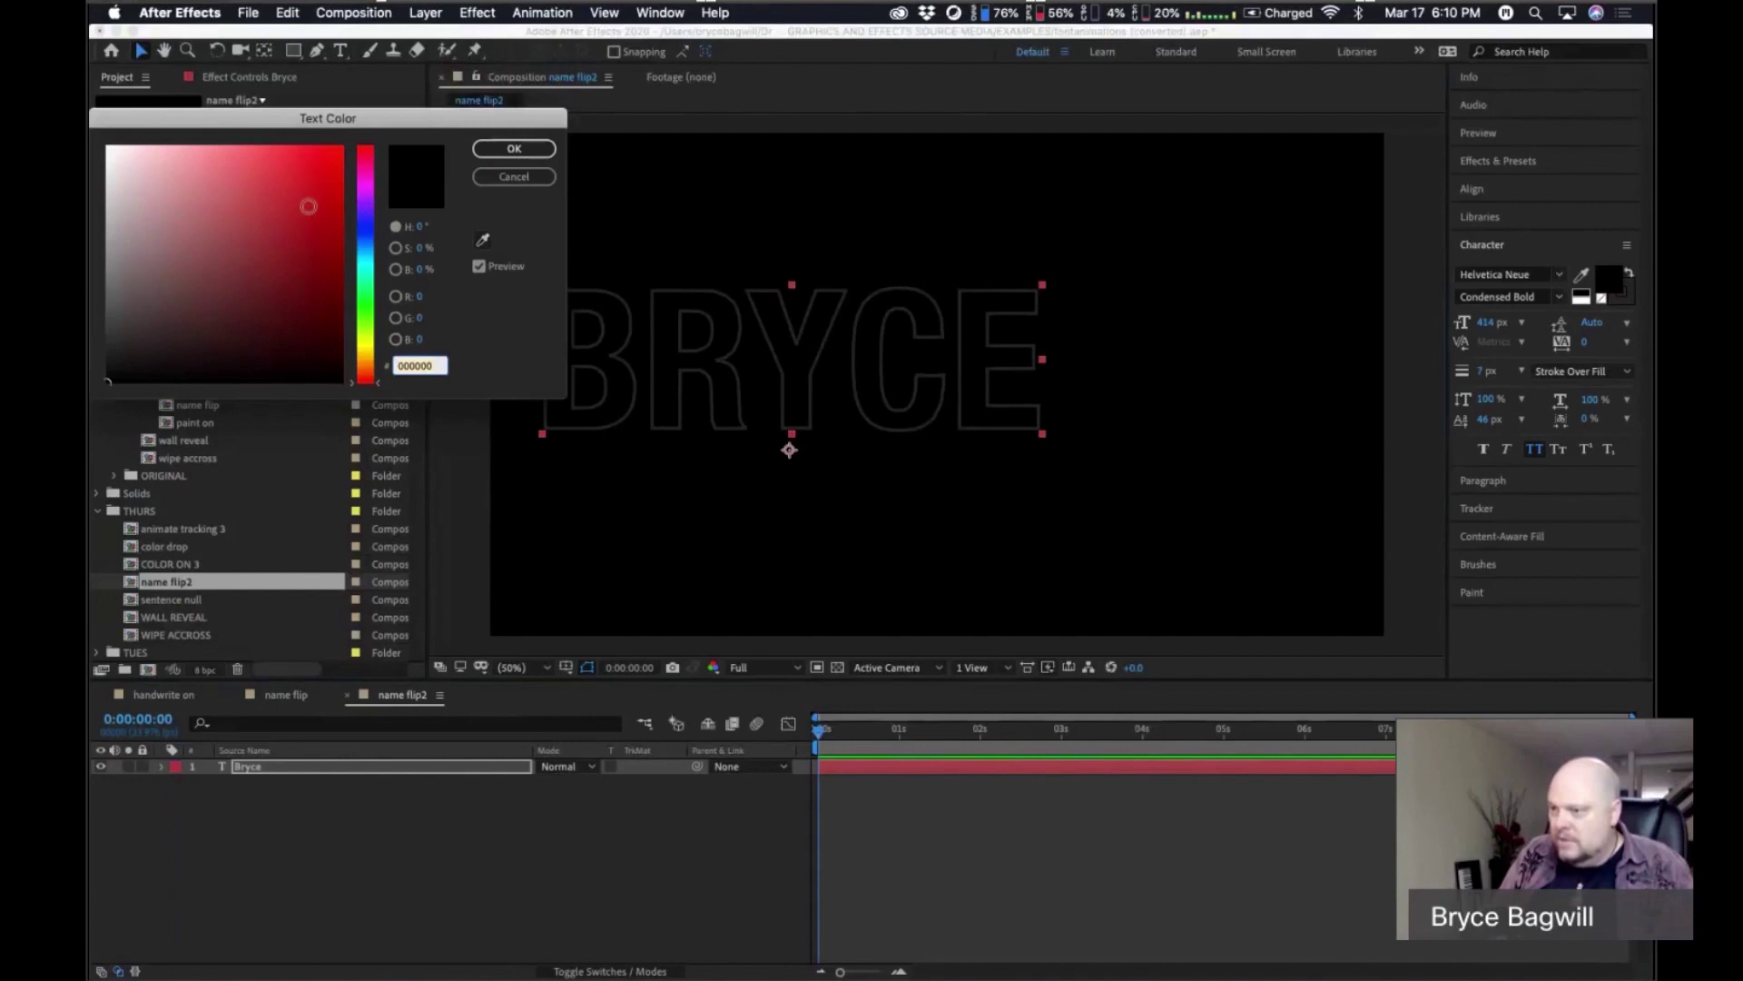
pyautogui.click(372, 231)
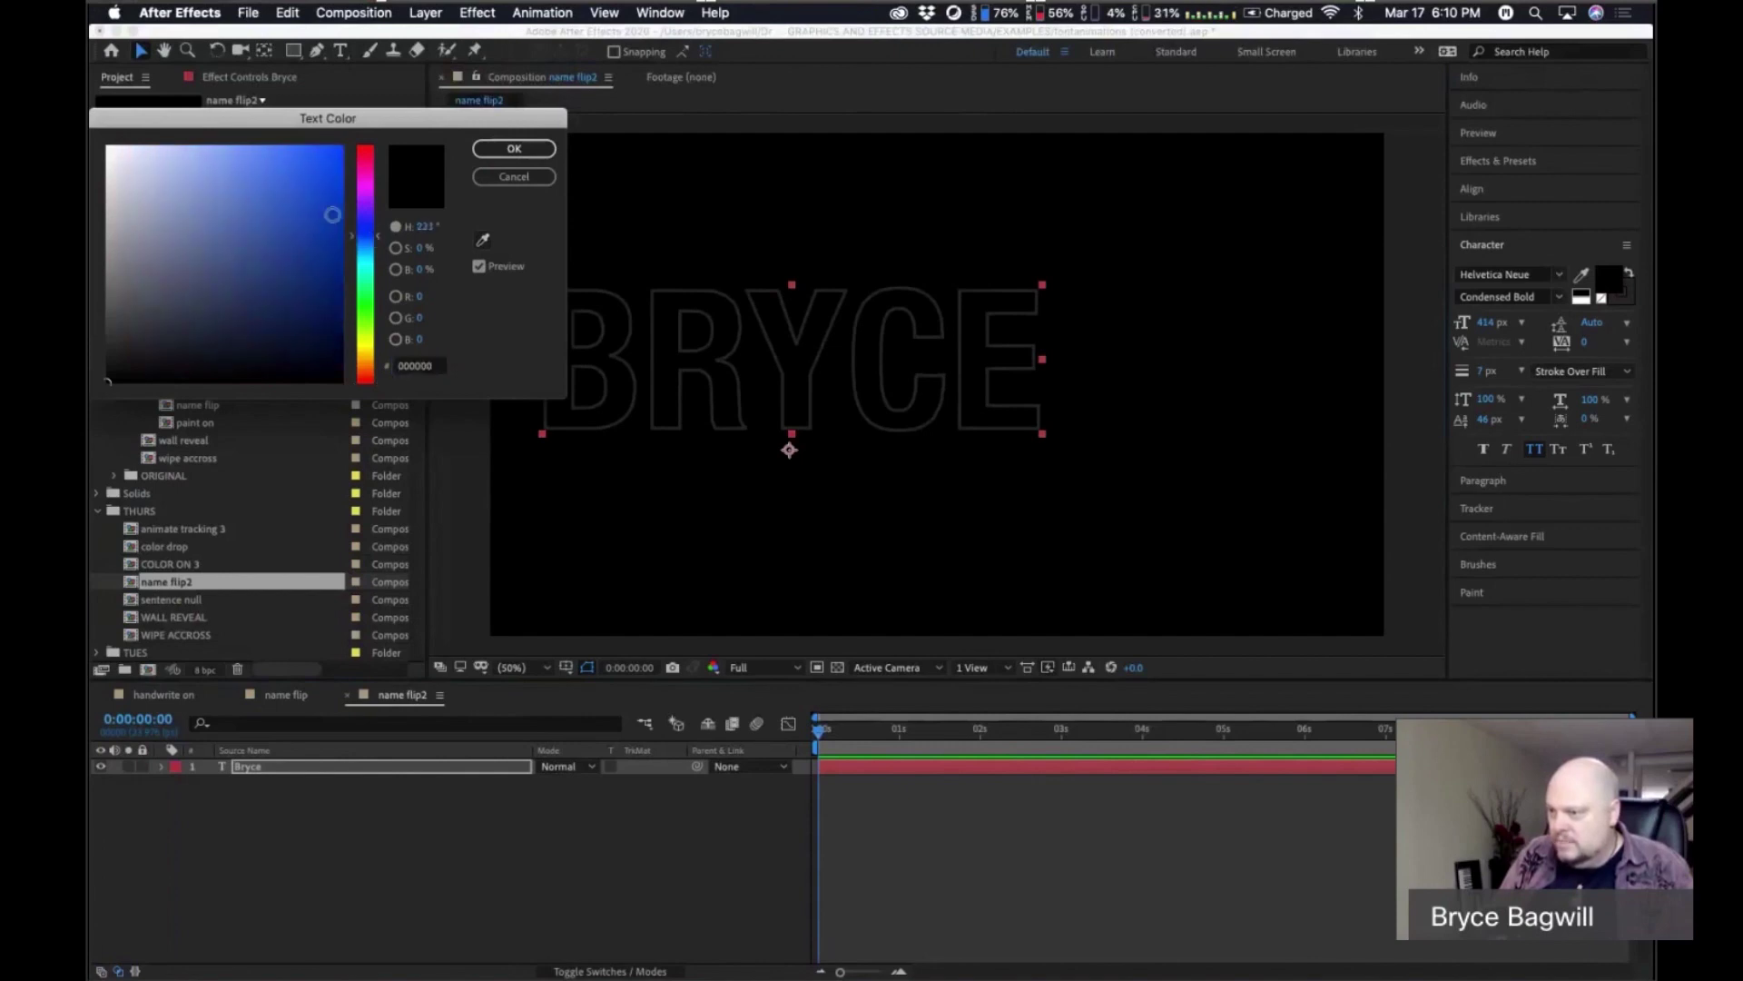
pyautogui.click(373, 203)
pyautogui.click(342, 148)
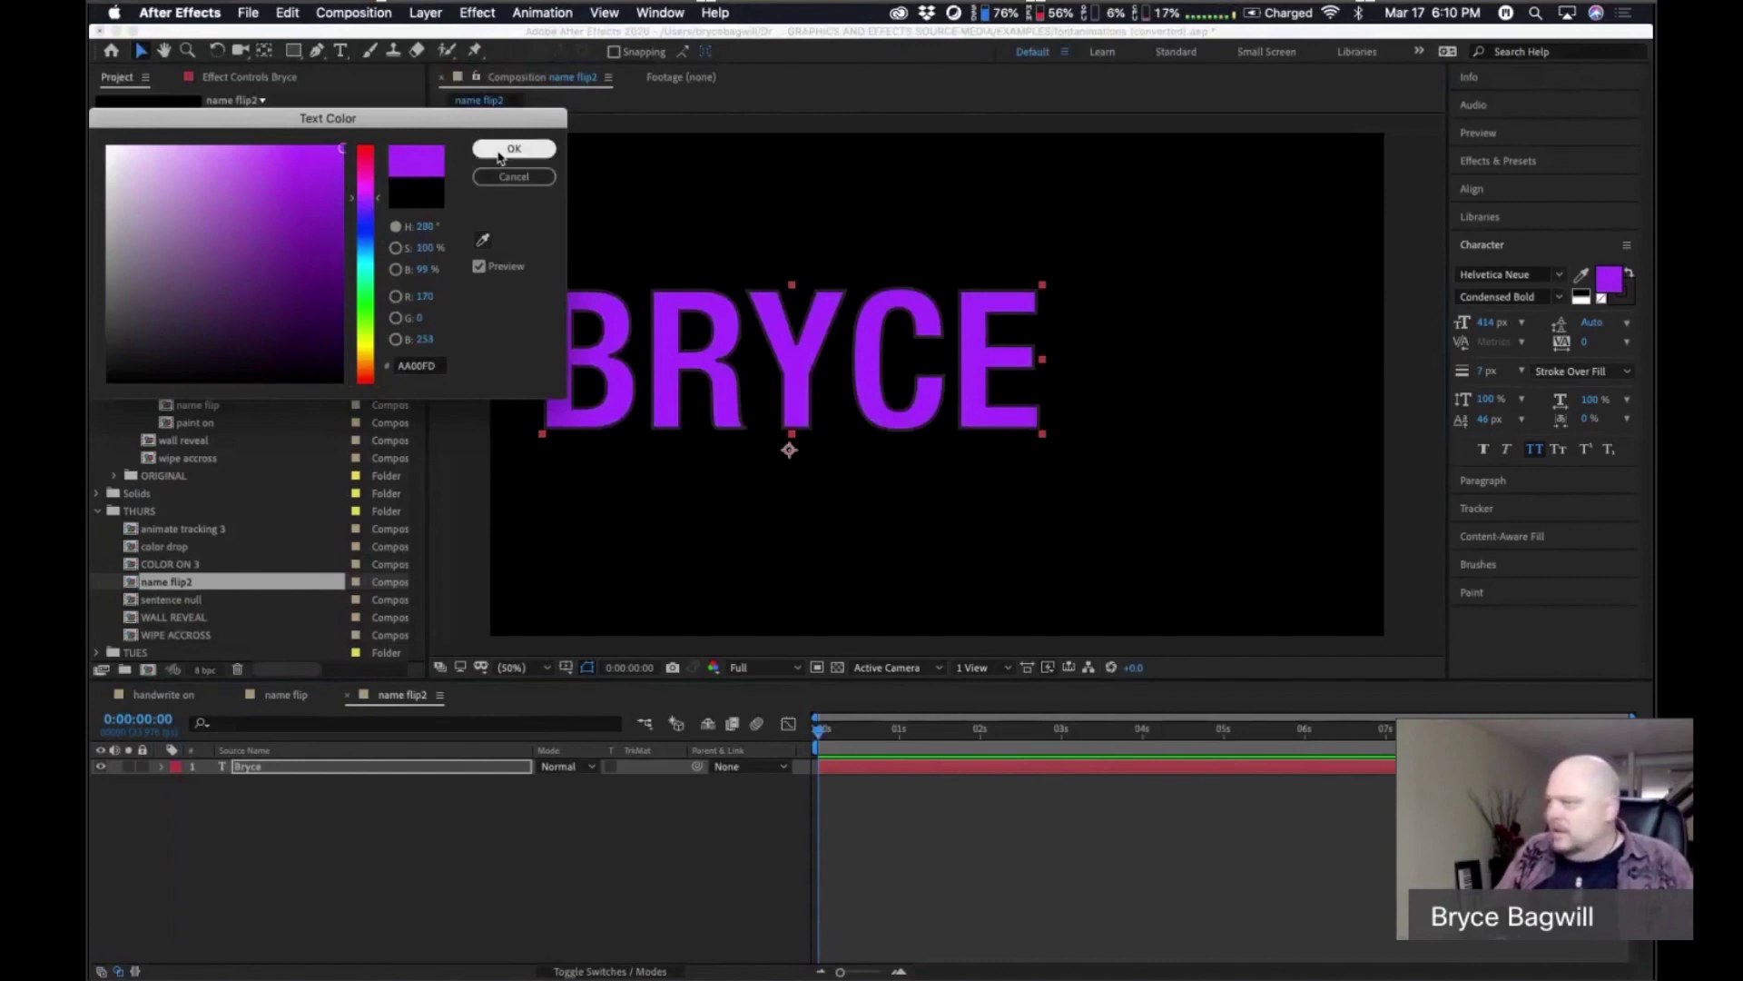
pyautogui.click(511, 149)
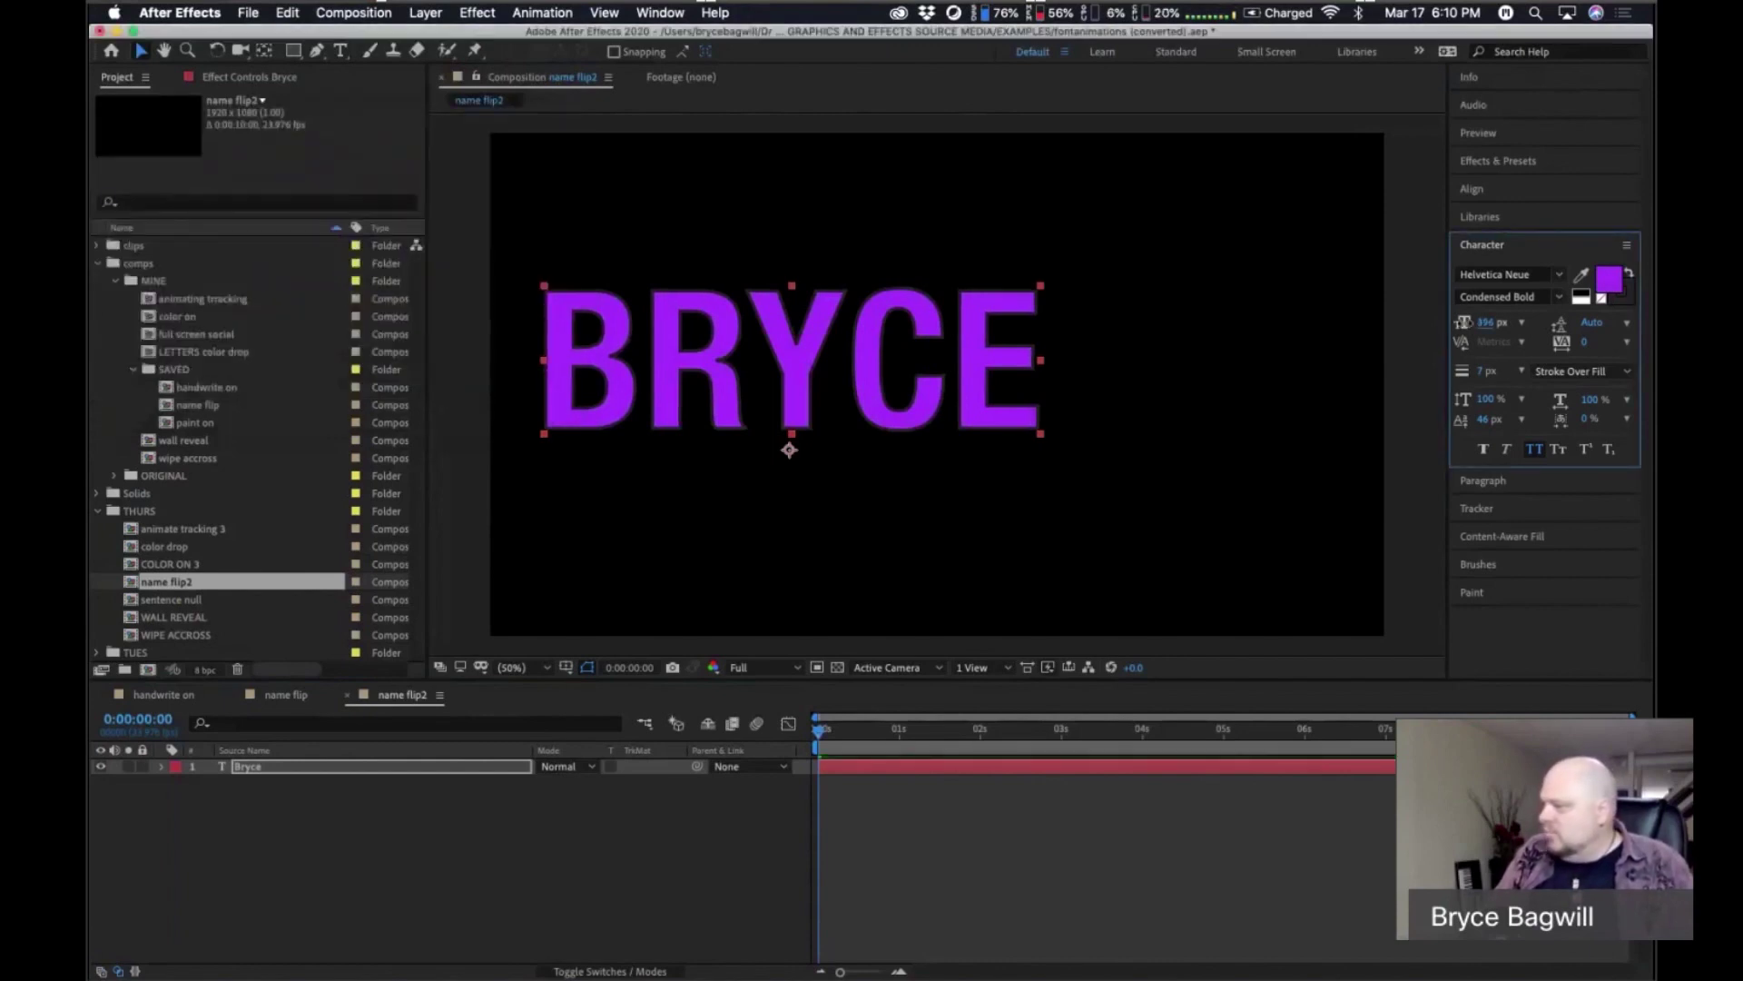
# Shrink BRYCE's font size and move it up and left in the frame.
pyautogui.moveTo(1485, 321); pyautogui.dragTo(1316, 362)
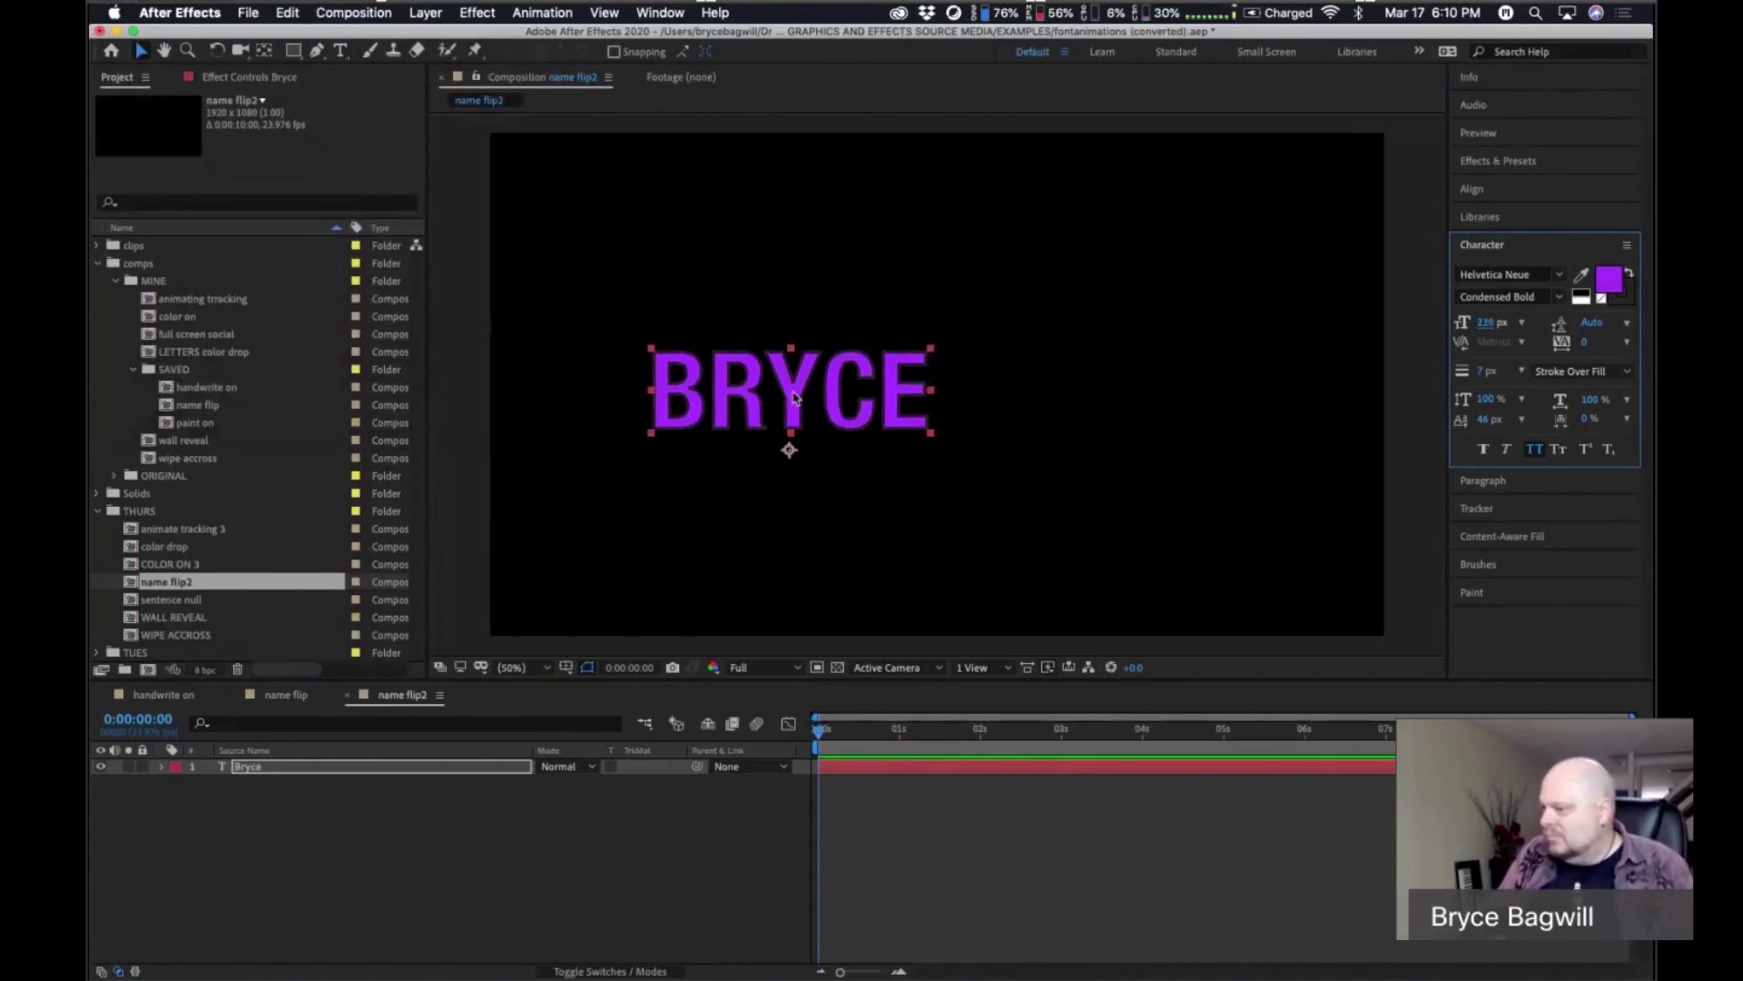
pyautogui.moveTo(792, 396); pyautogui.dragTo(748, 370)
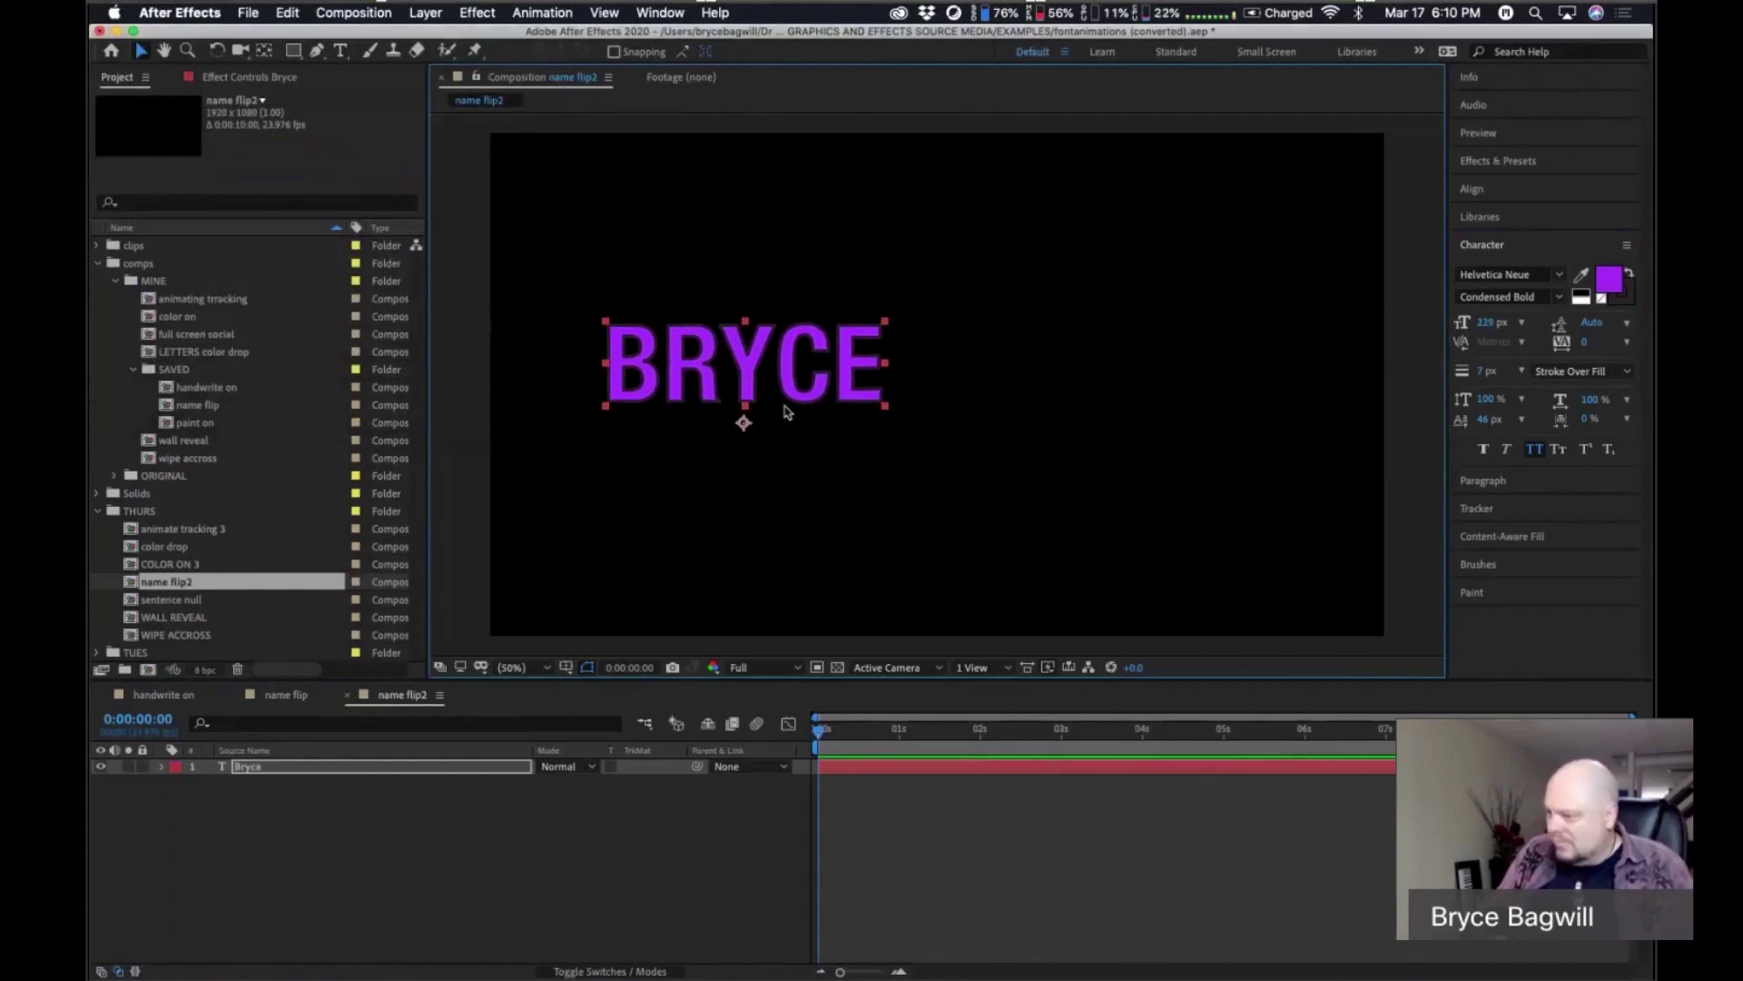
pyautogui.moveTo(733, 370); pyautogui.dragTo(729, 369)
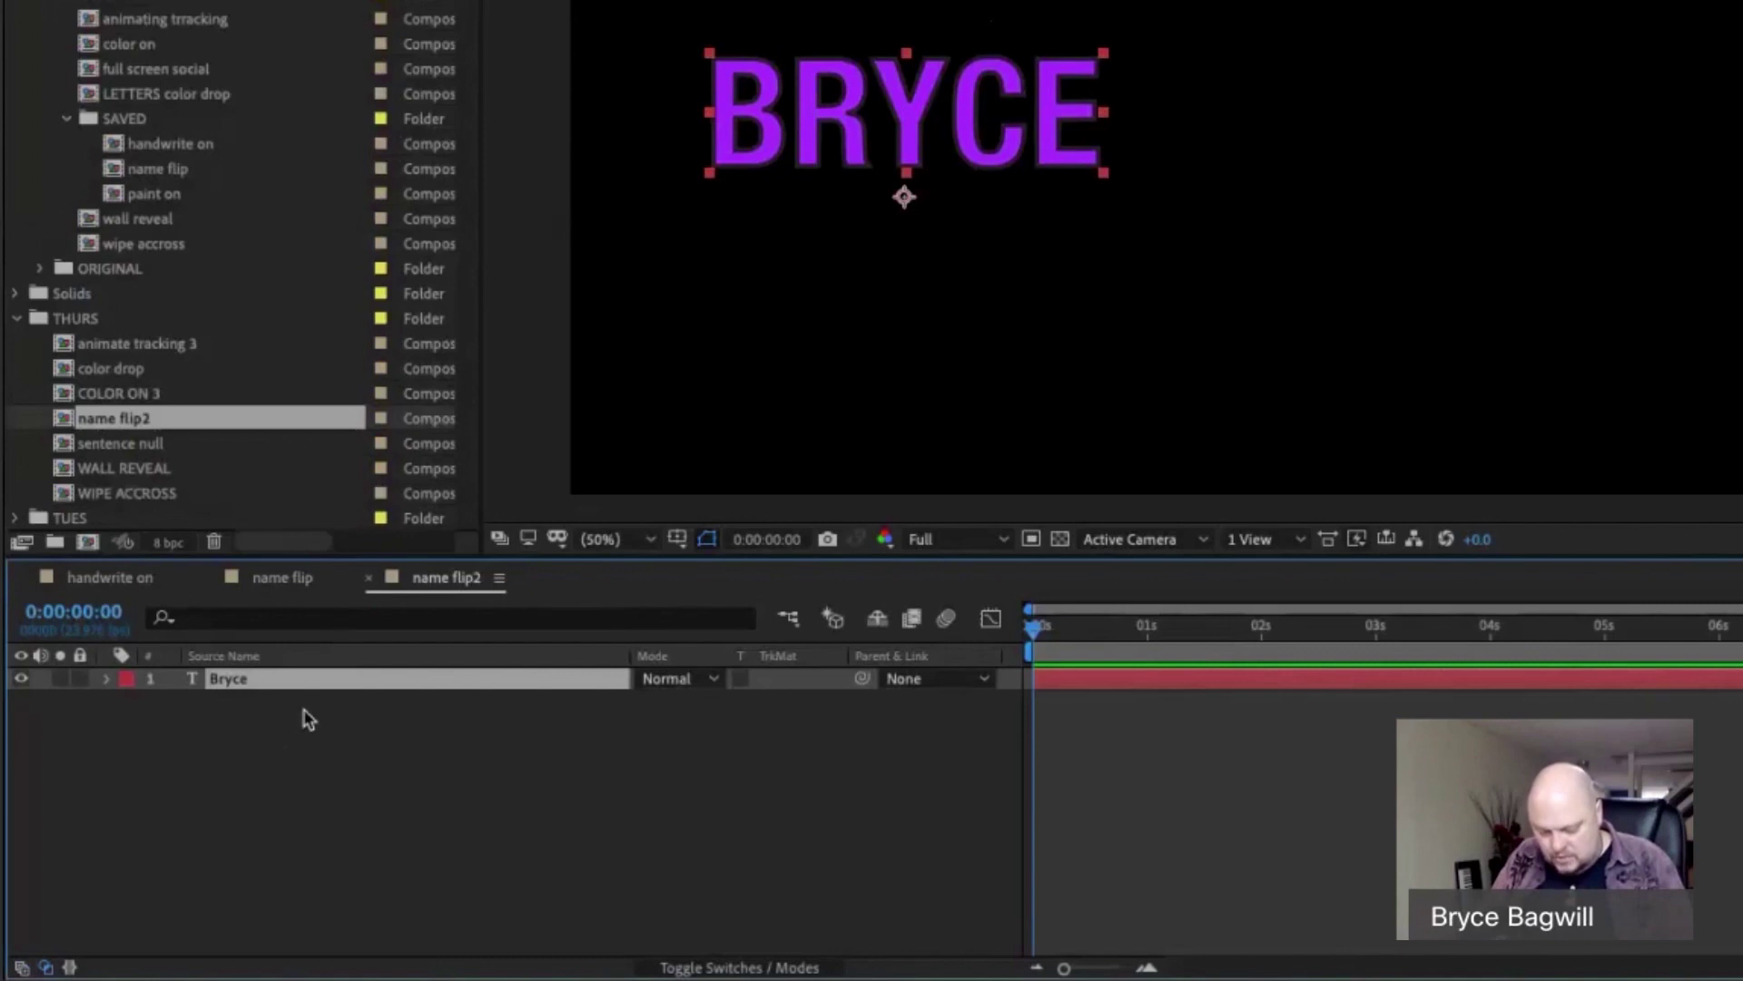
pyautogui.hotkey('ctrl', 'd')
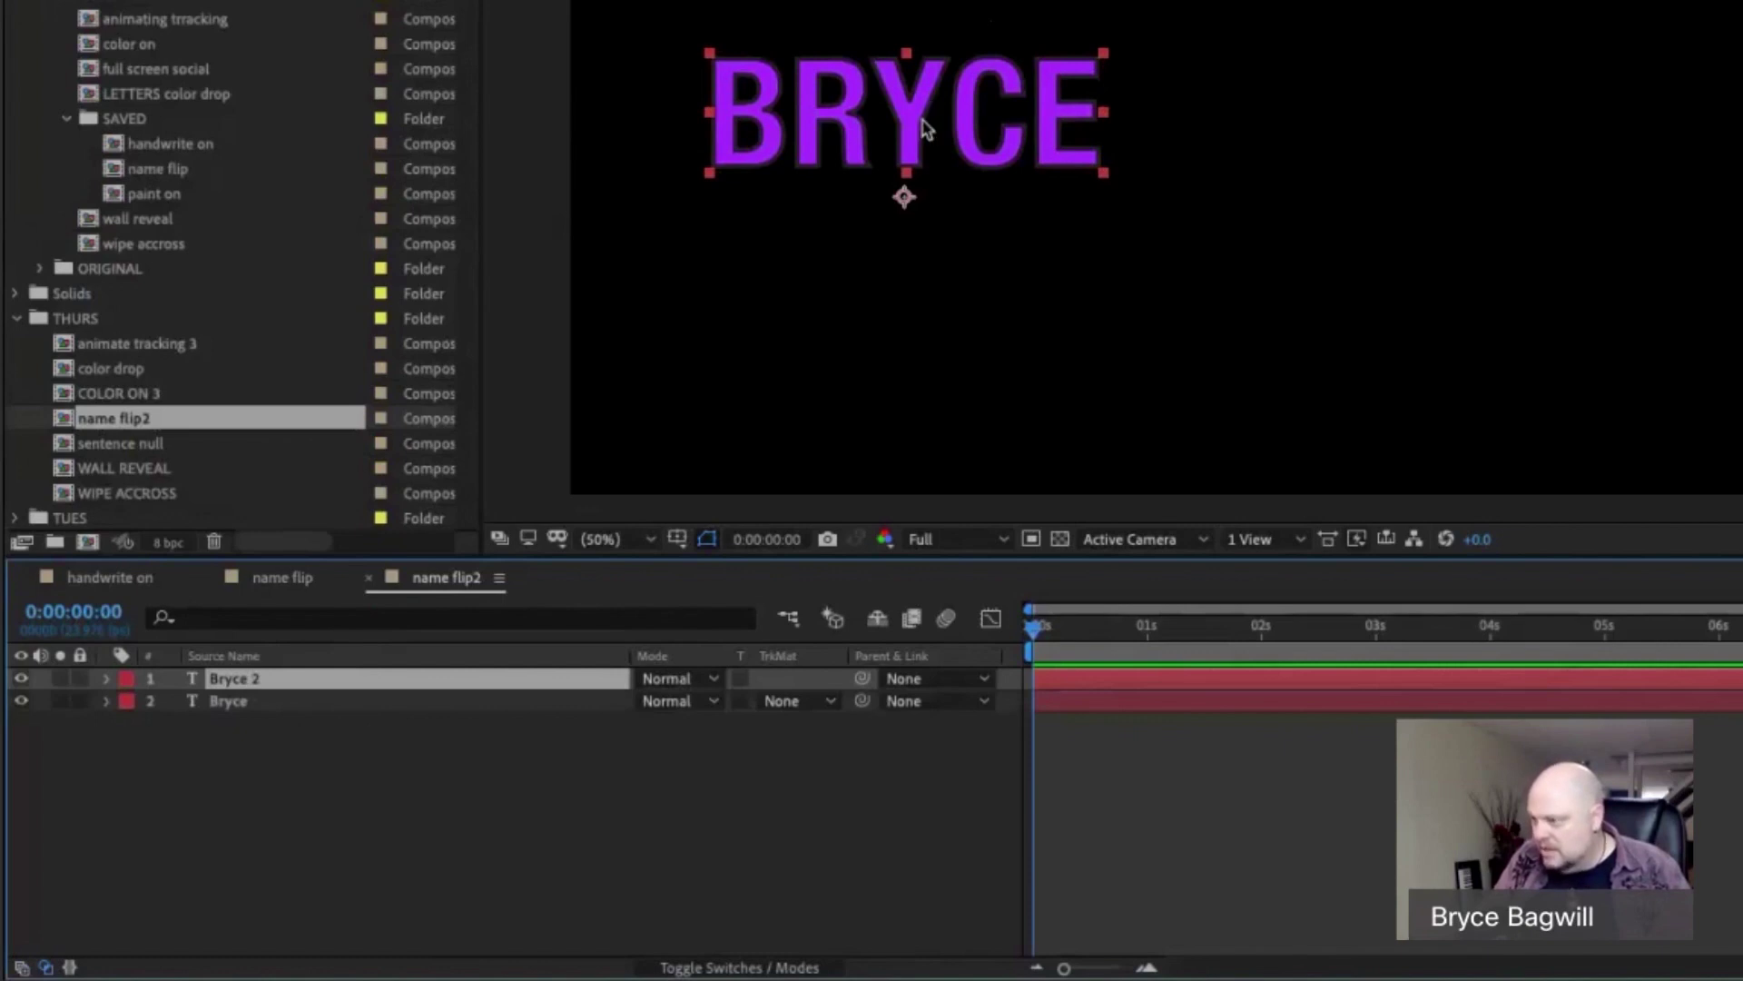
pyautogui.moveTo(923, 135); pyautogui.dragTo(1401, 129)
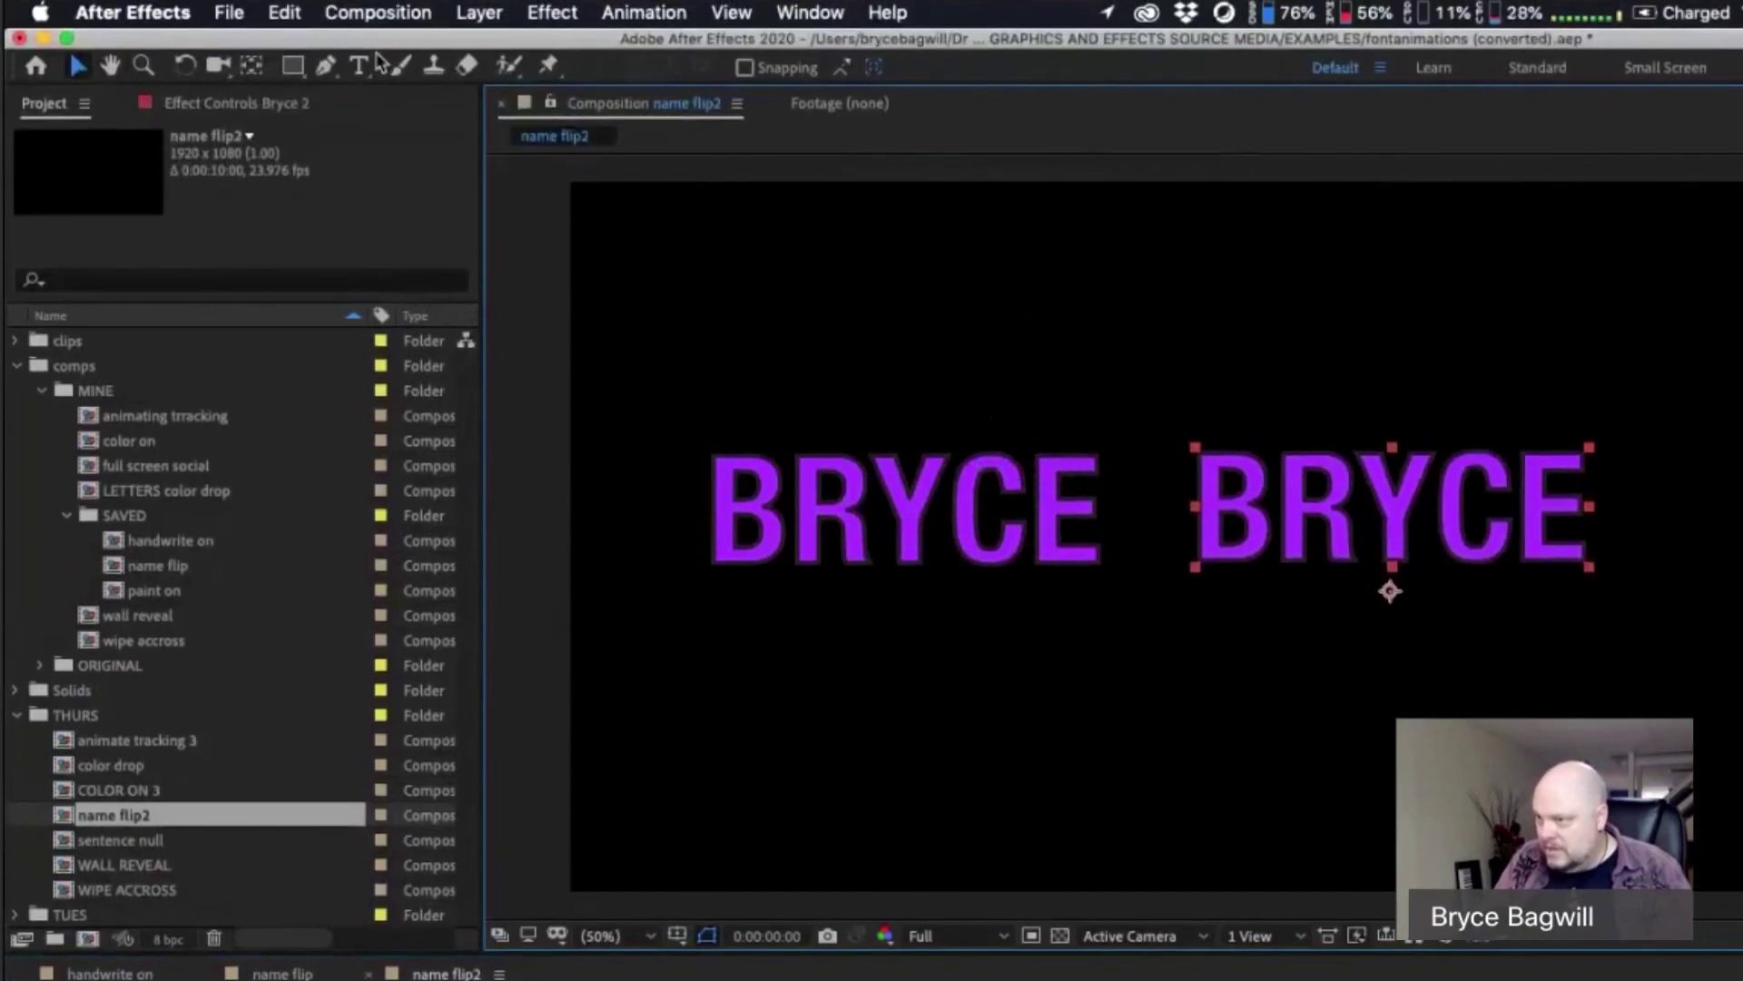
pyautogui.click(361, 66)
pyautogui.click(1561, 522)
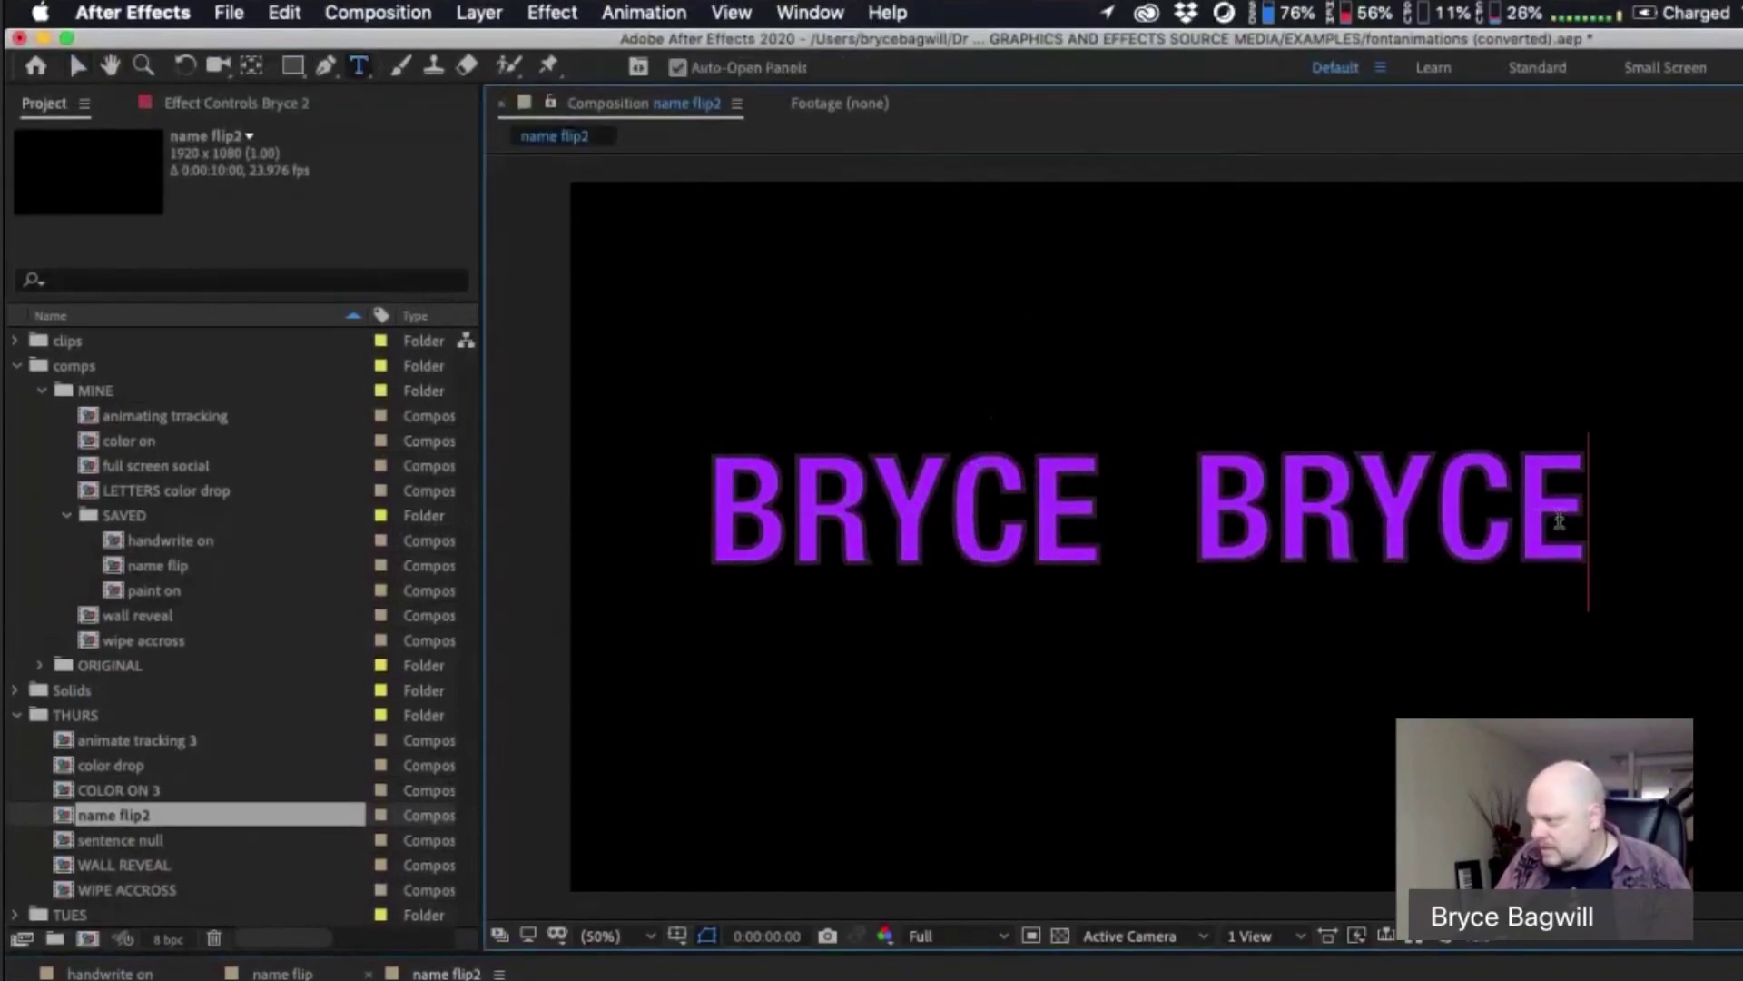
pyautogui.press('BackSpace')
pyautogui.press('BackSpace')
pyautogui.press('BackSpace')
pyautogui.press('BackSpace')
pyautogui.write('a')
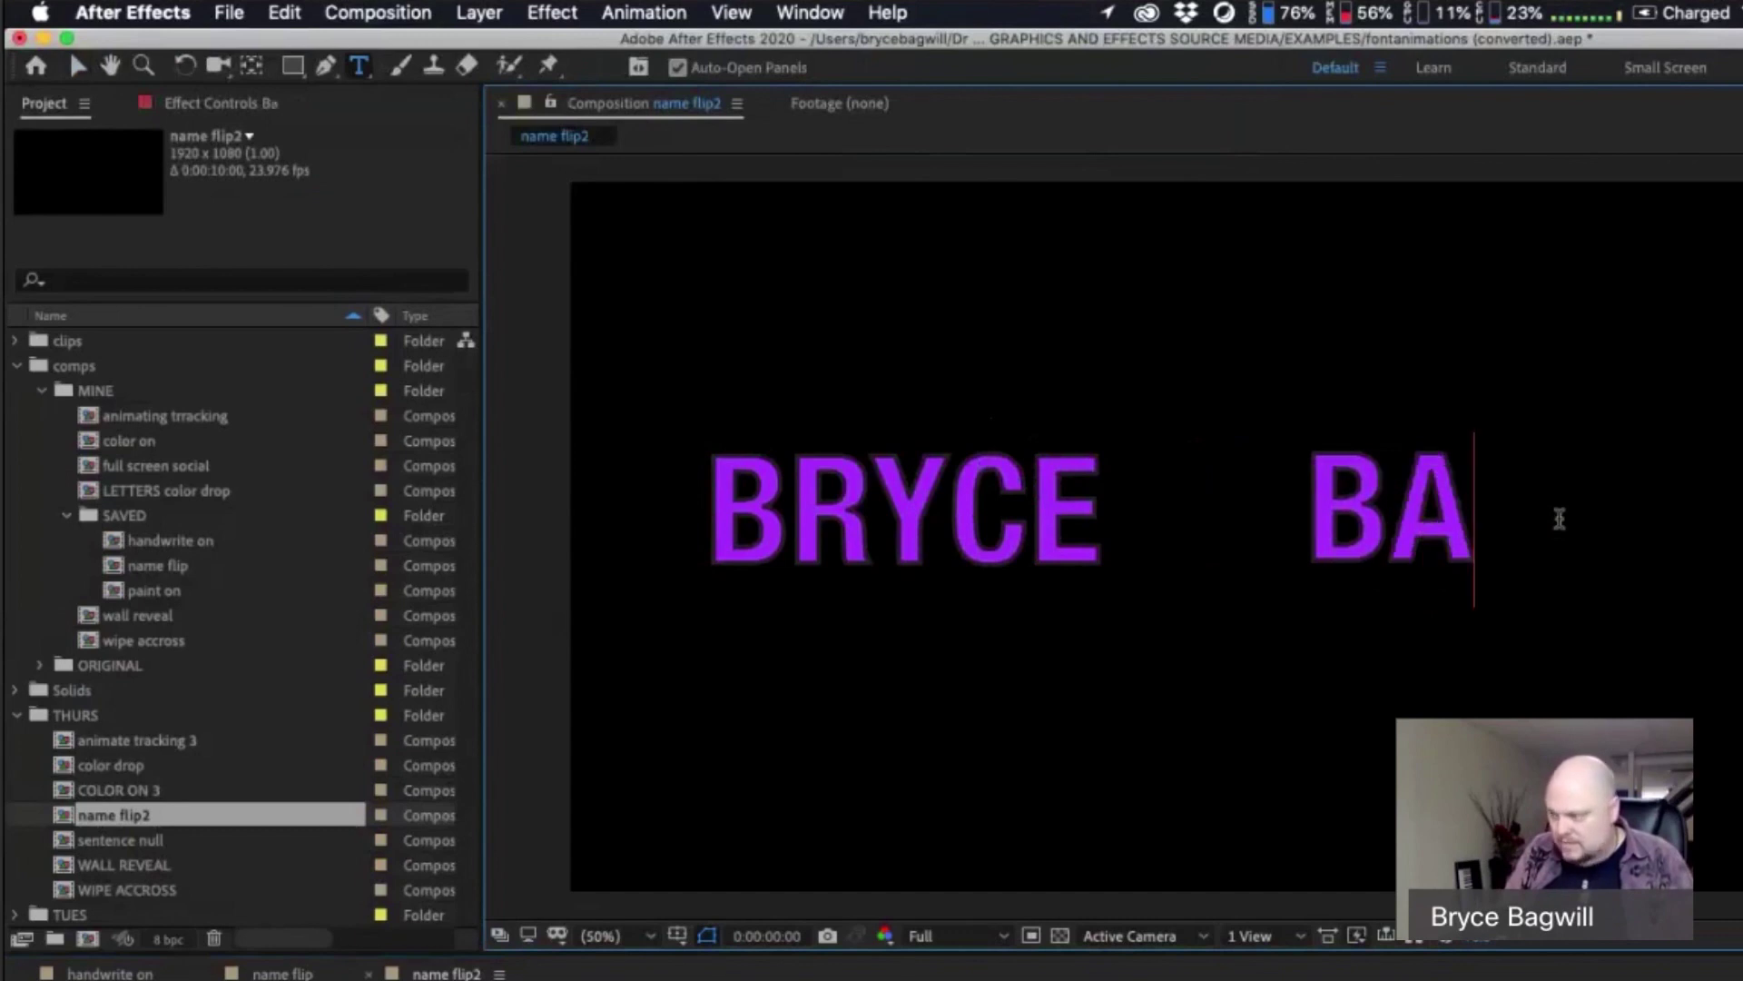
pyautogui.write('gwill')
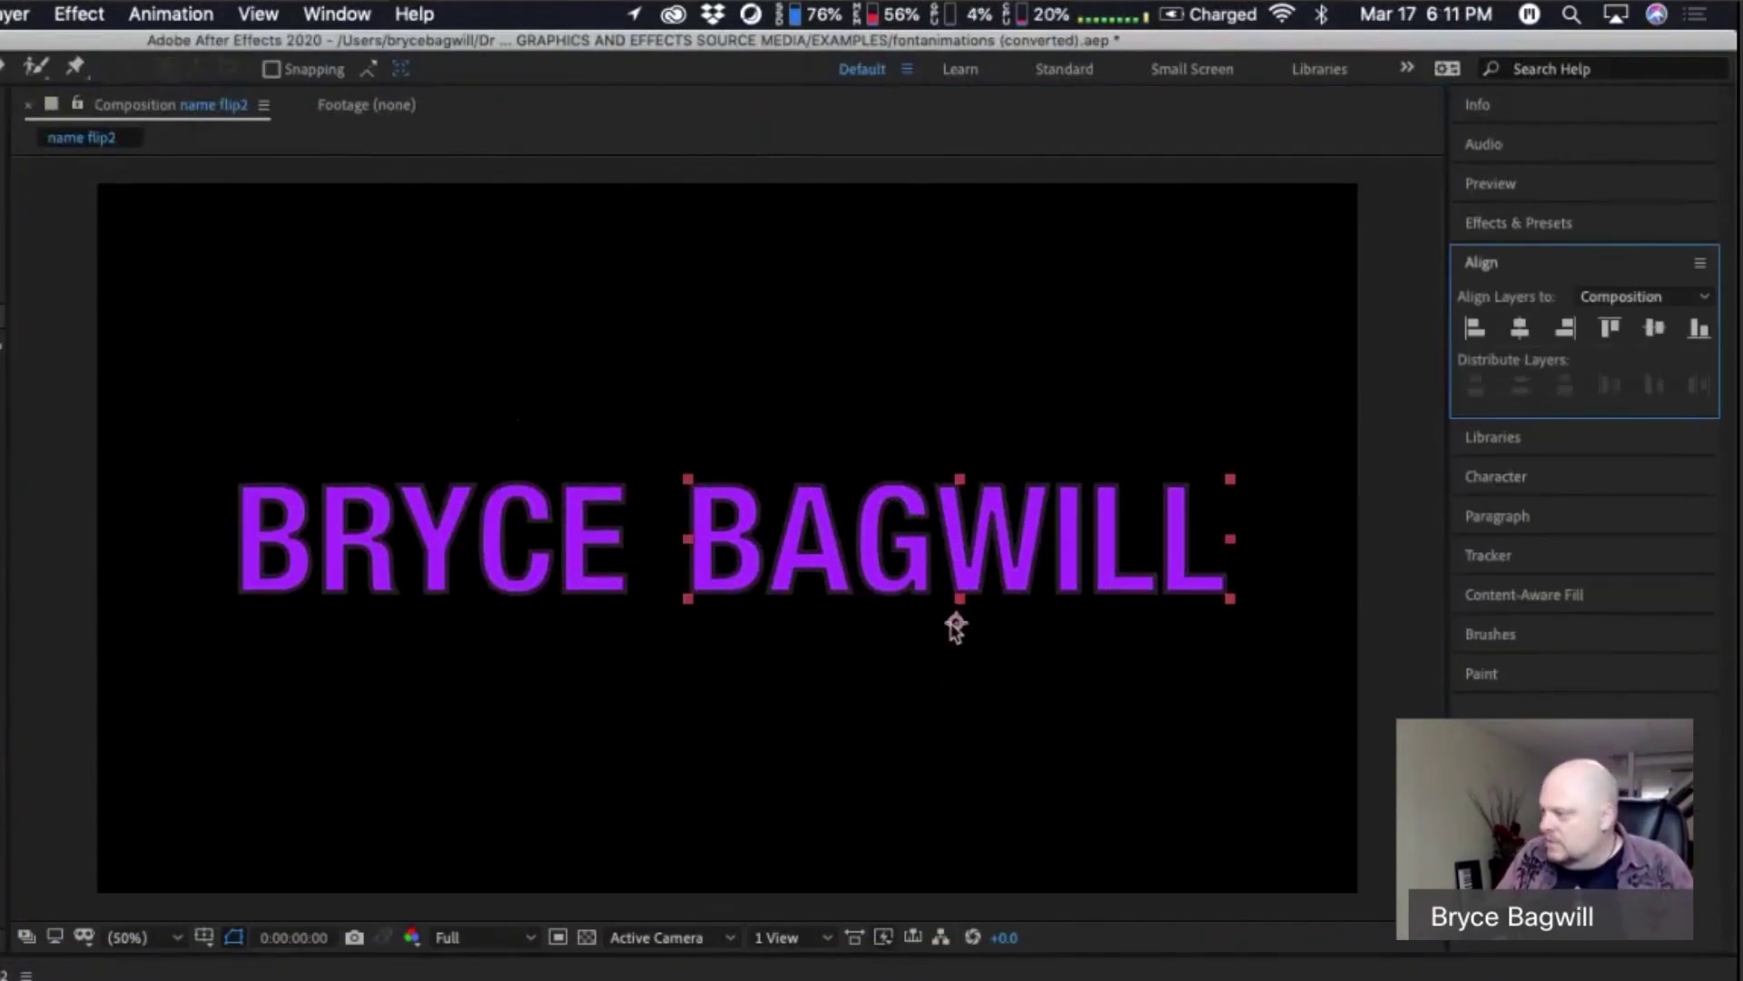
pyautogui.click(495, 581)
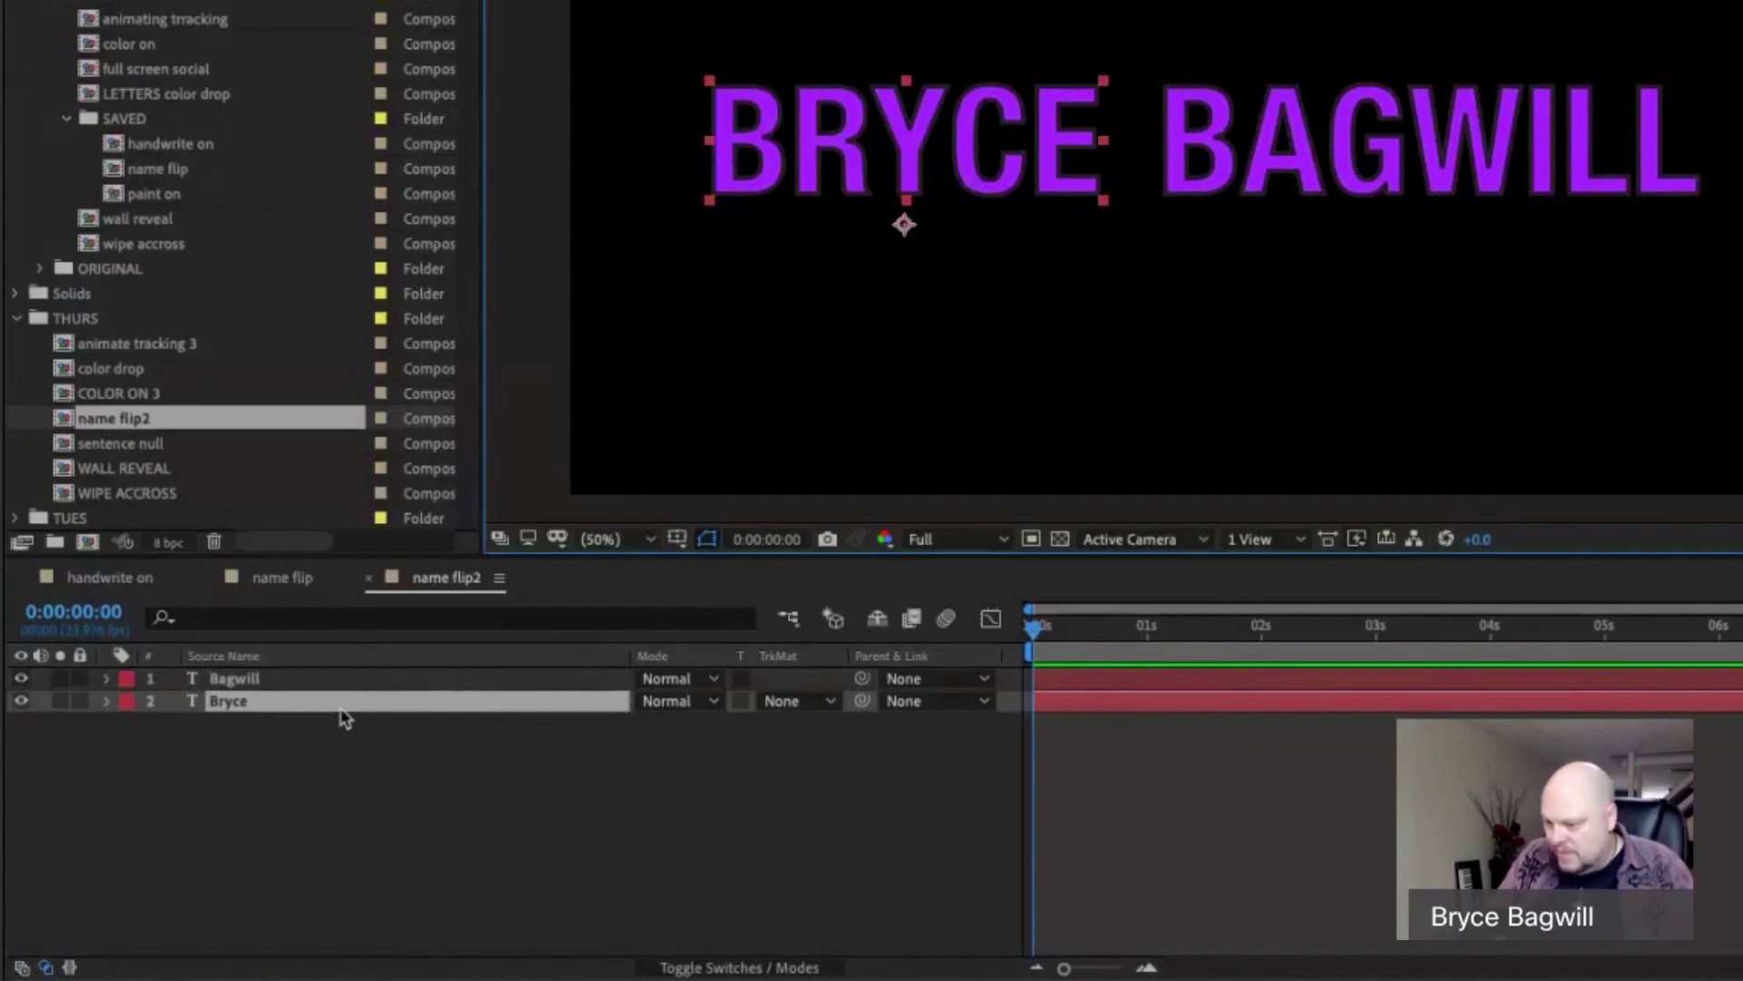
pyautogui.moveTo(348, 700); pyautogui.dragTo(341, 668)
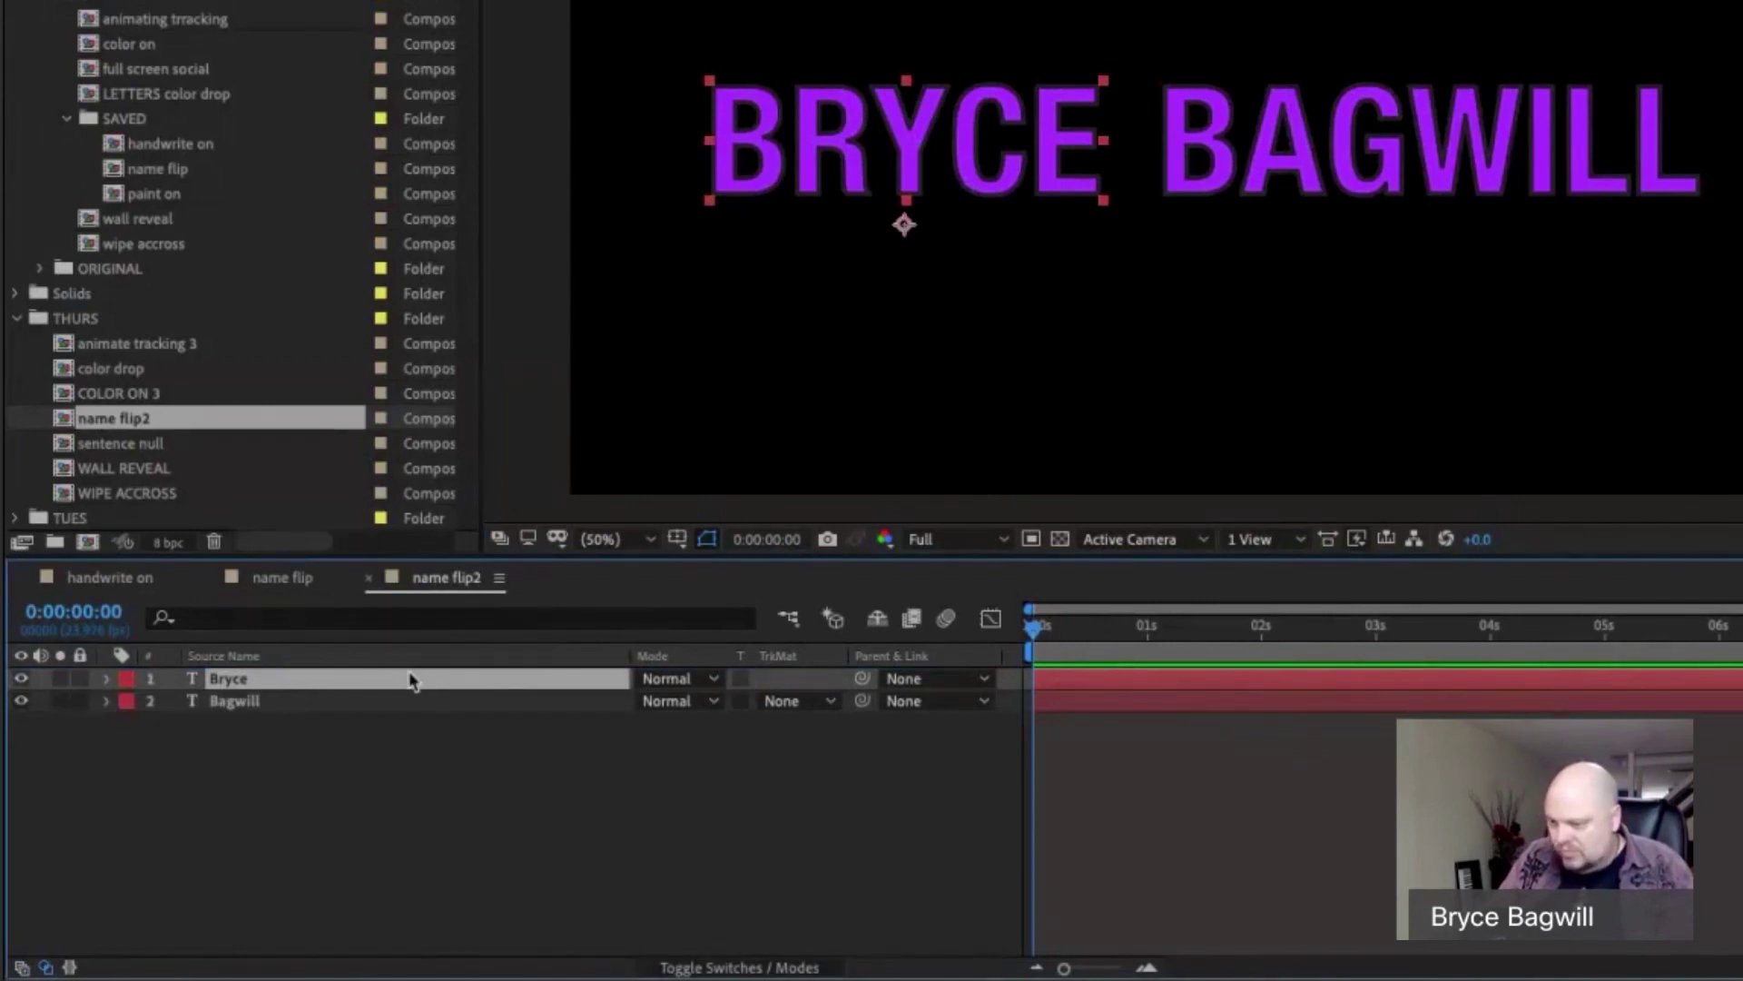
pyautogui.press('a')
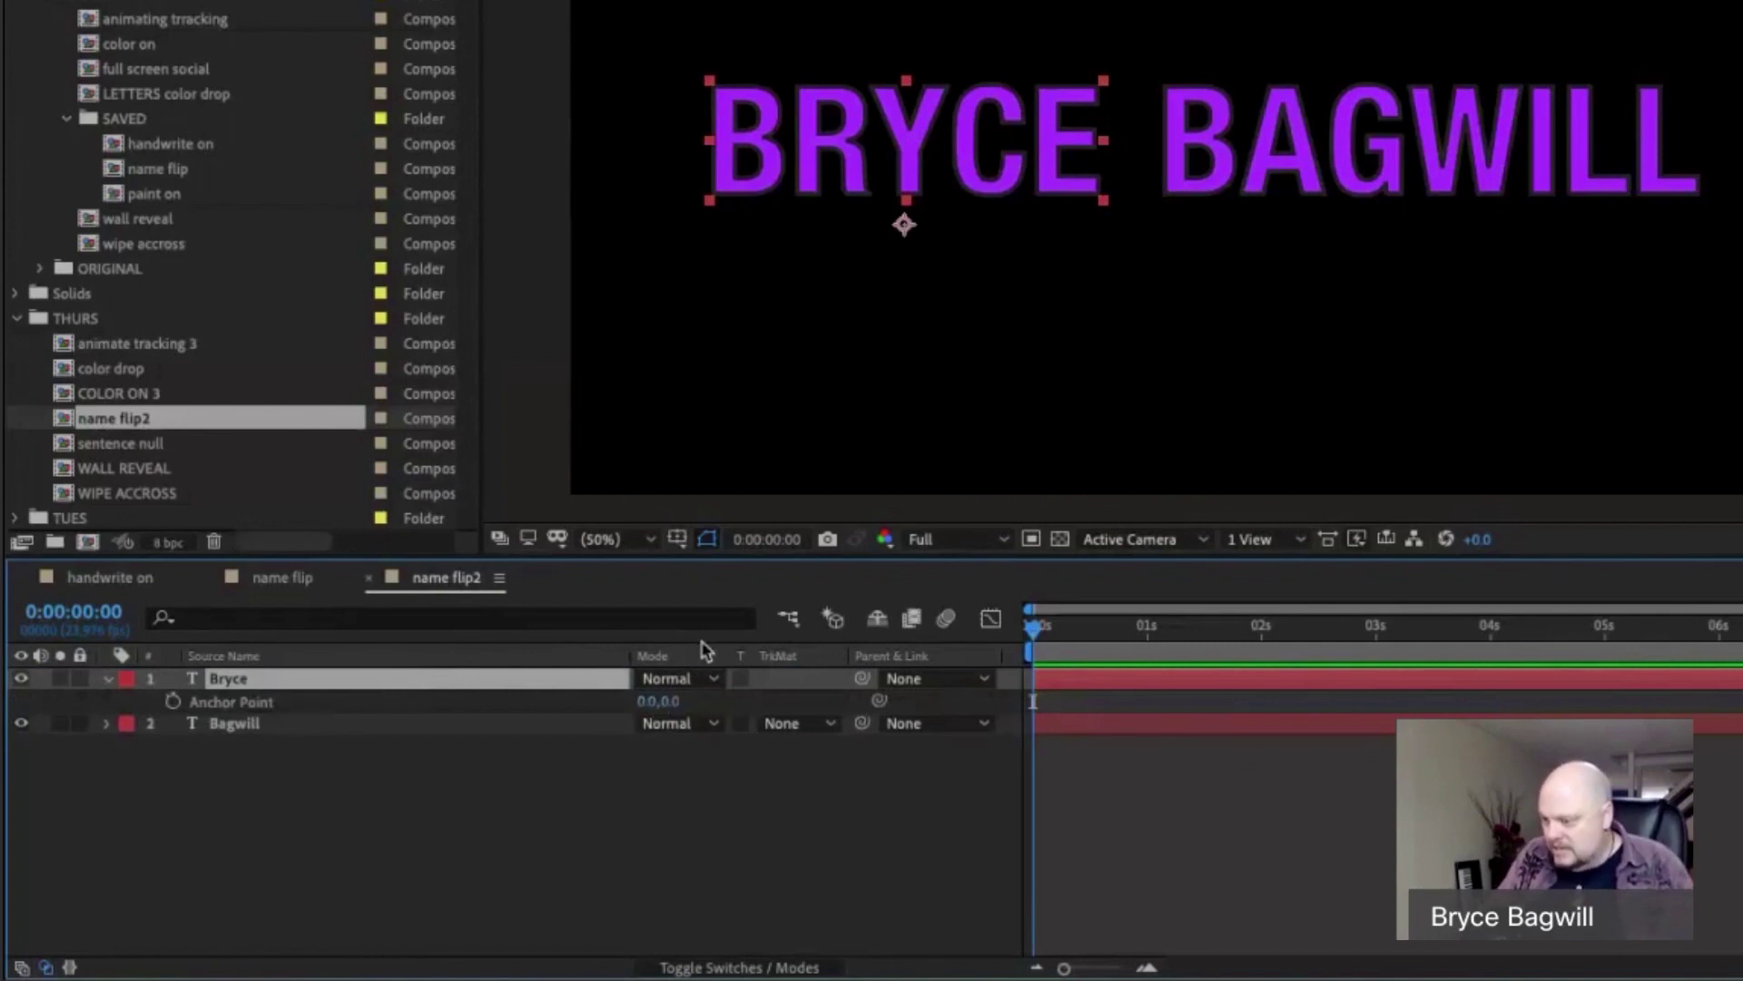
pyautogui.moveTo(672, 701); pyautogui.dragTo(633, 702)
pyautogui.click(690, 701)
pyautogui.write('0')
pyautogui.press('Return')
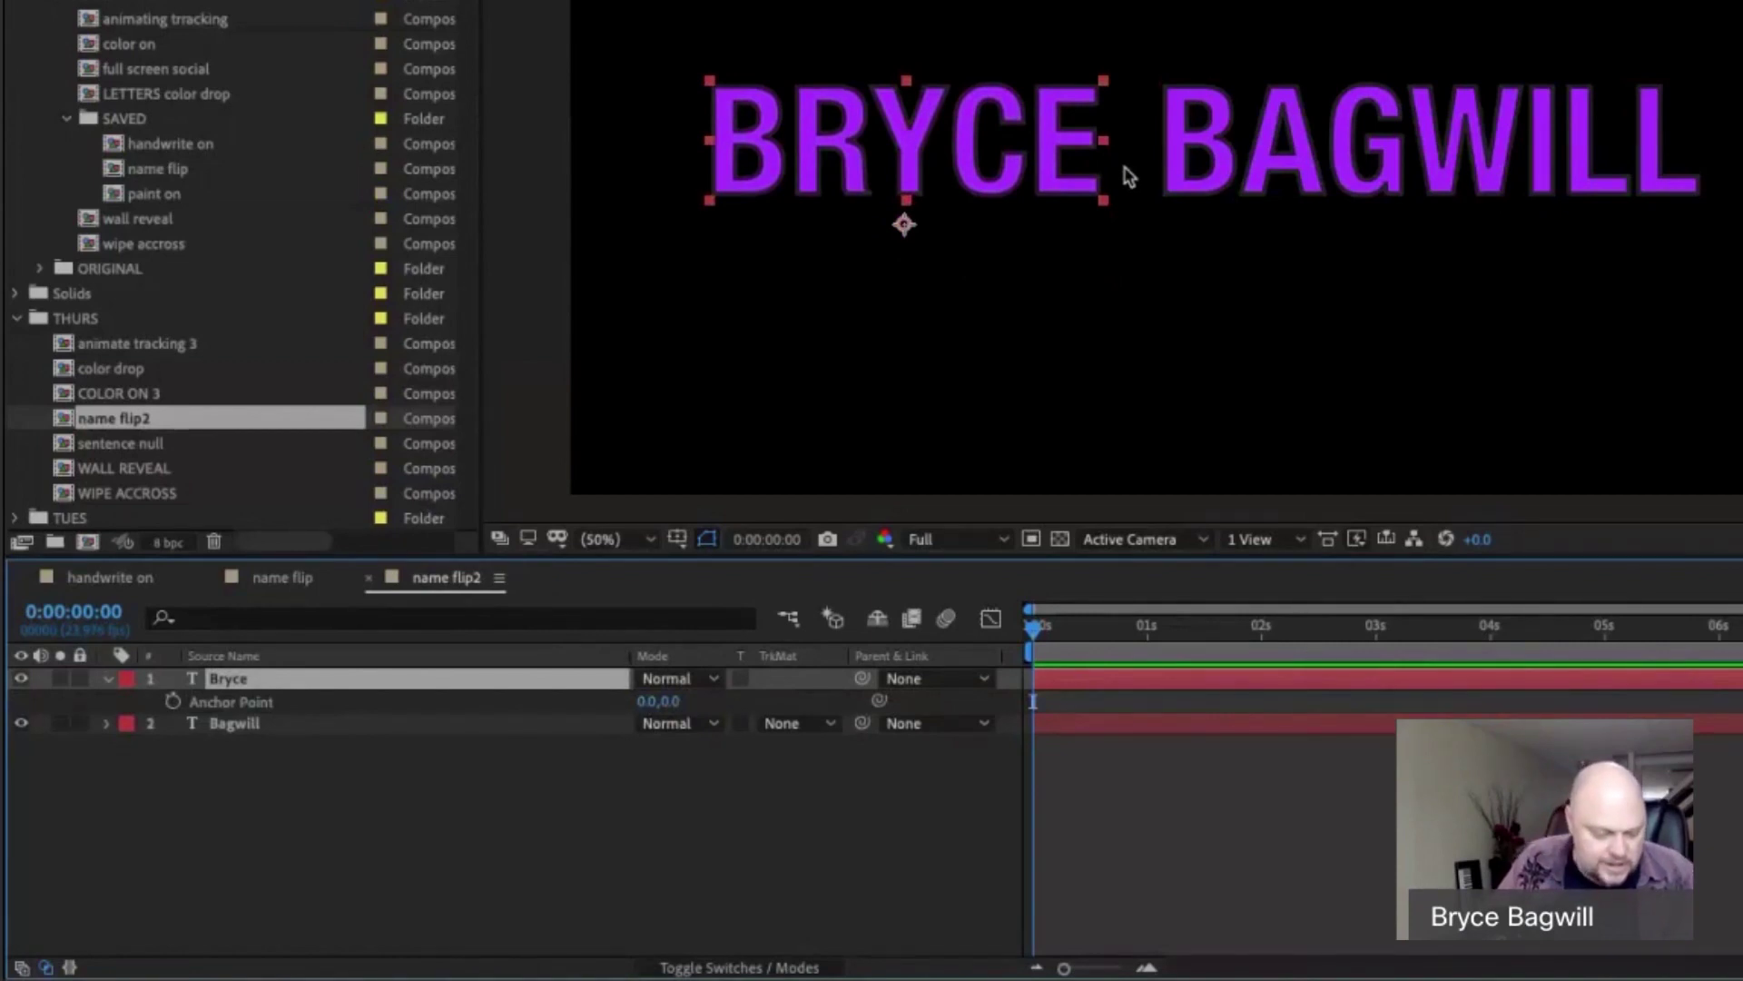
pyautogui.click(291, 578)
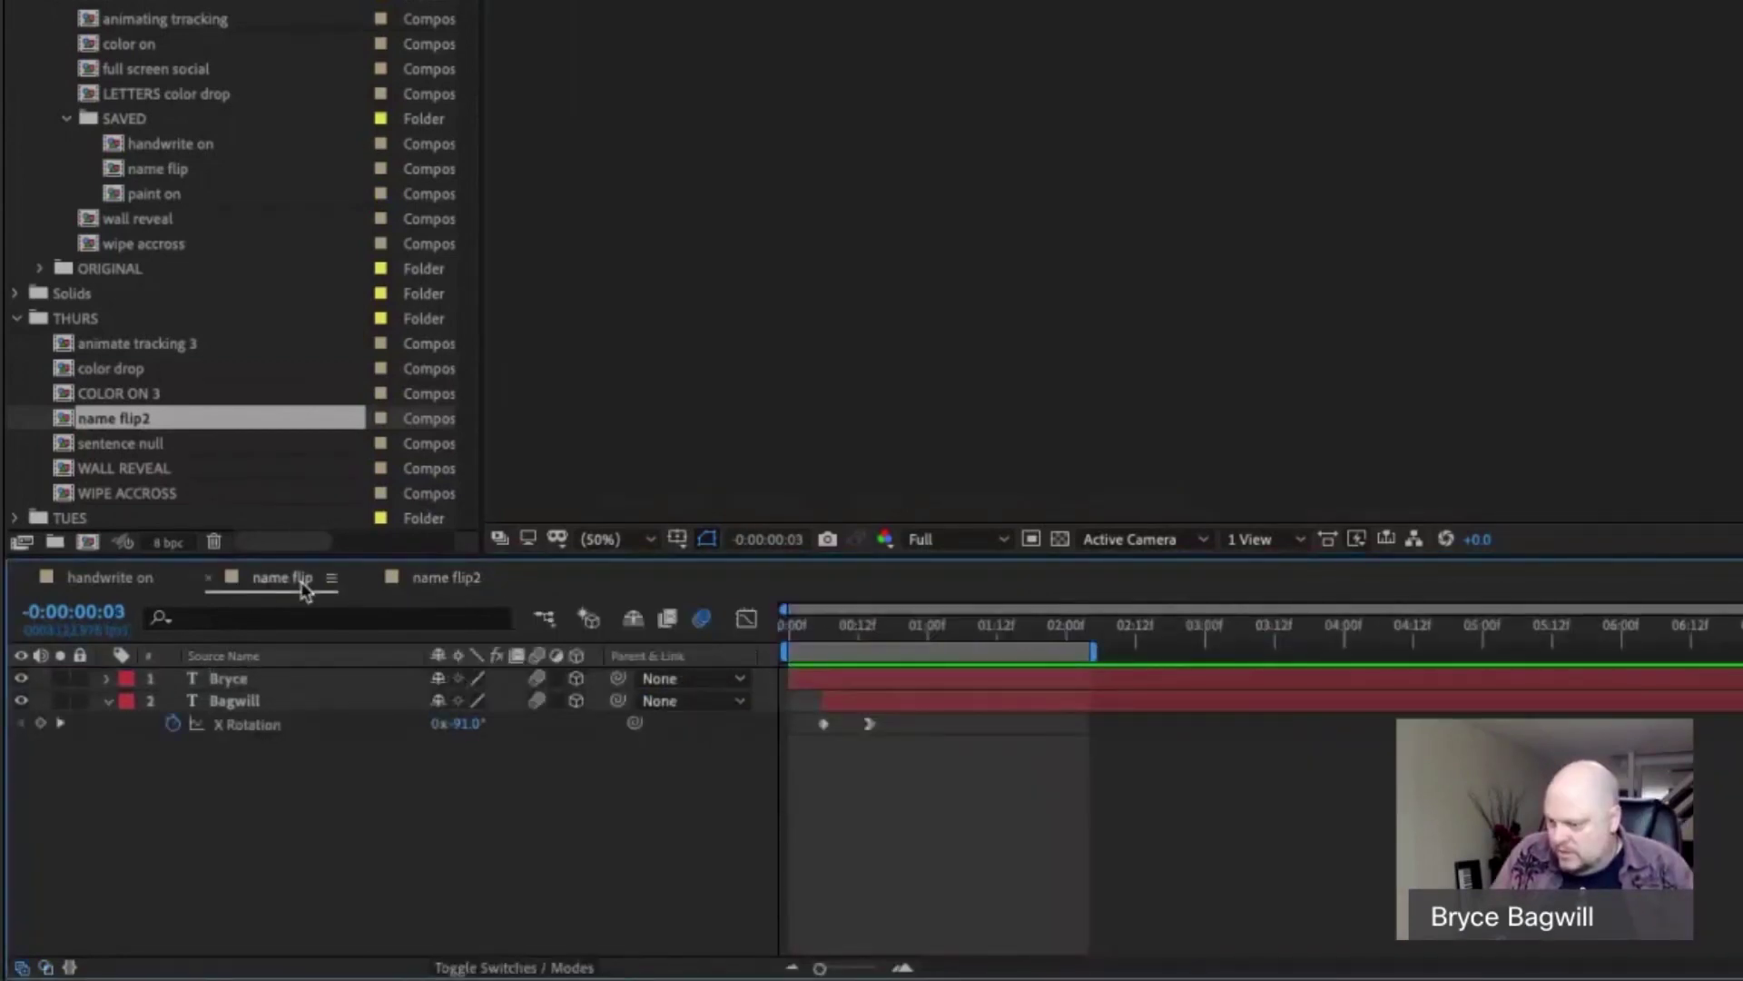
# Go back to name flip2 and show the layer switch columns instead of modes.
pyautogui.click(439, 586)
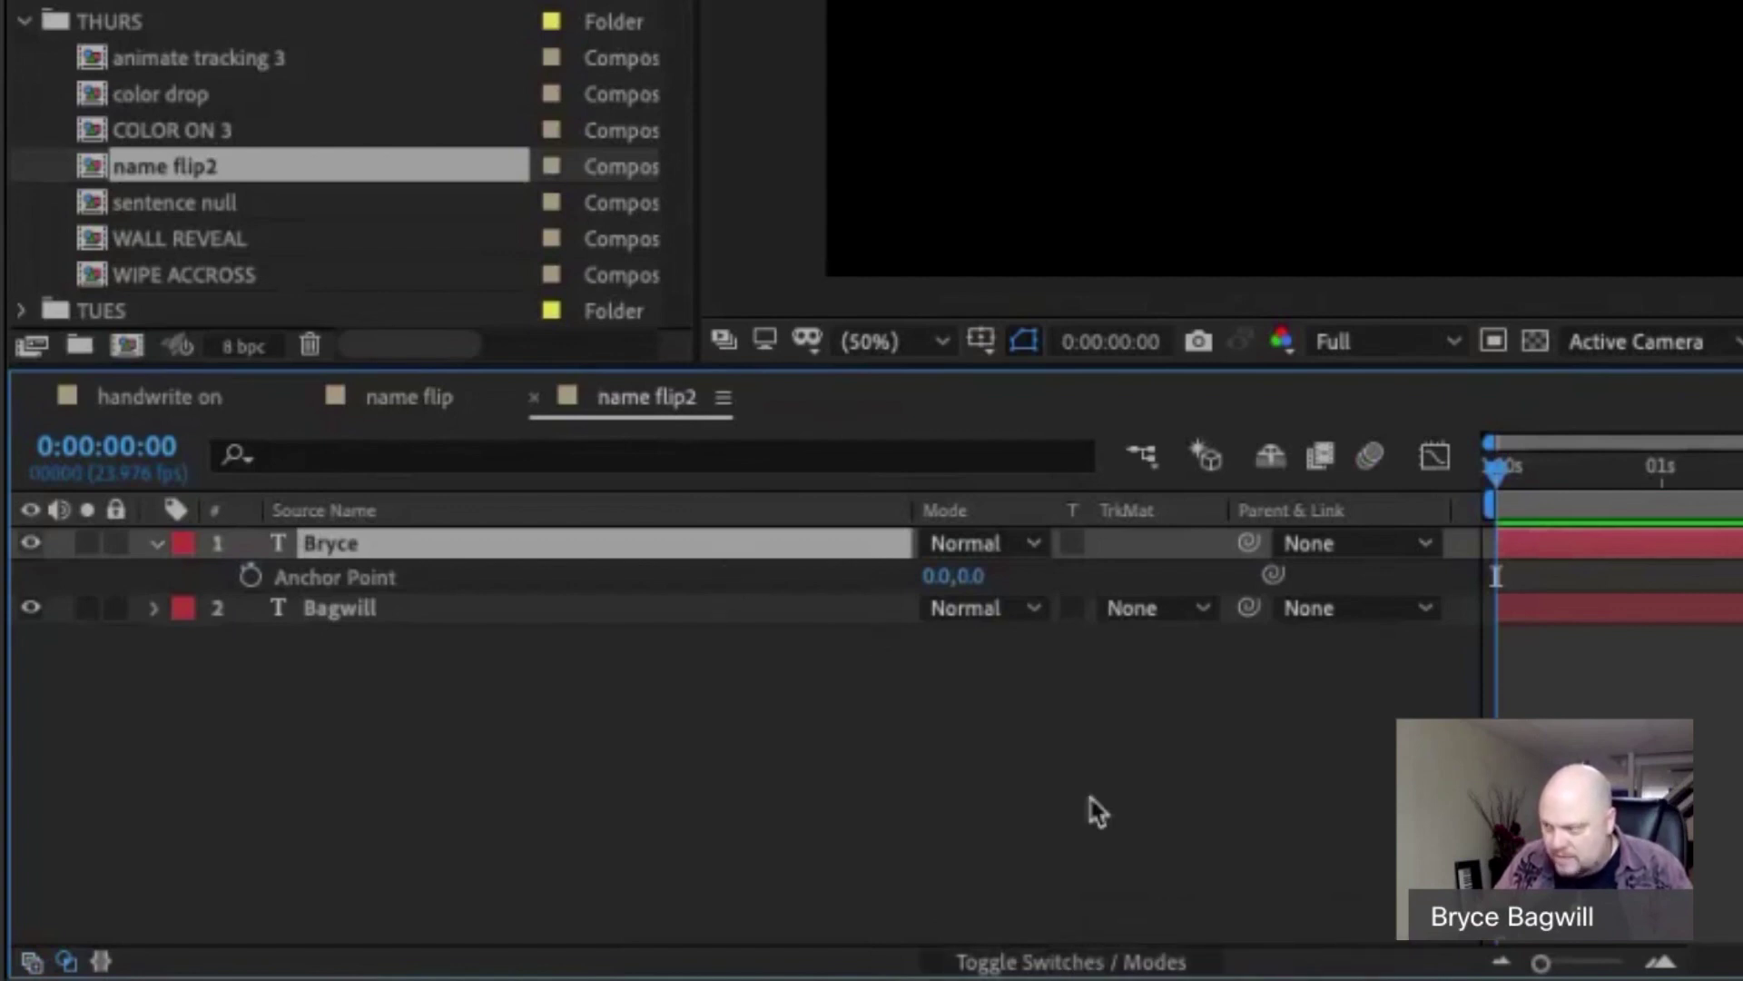
pyautogui.click(1089, 958)
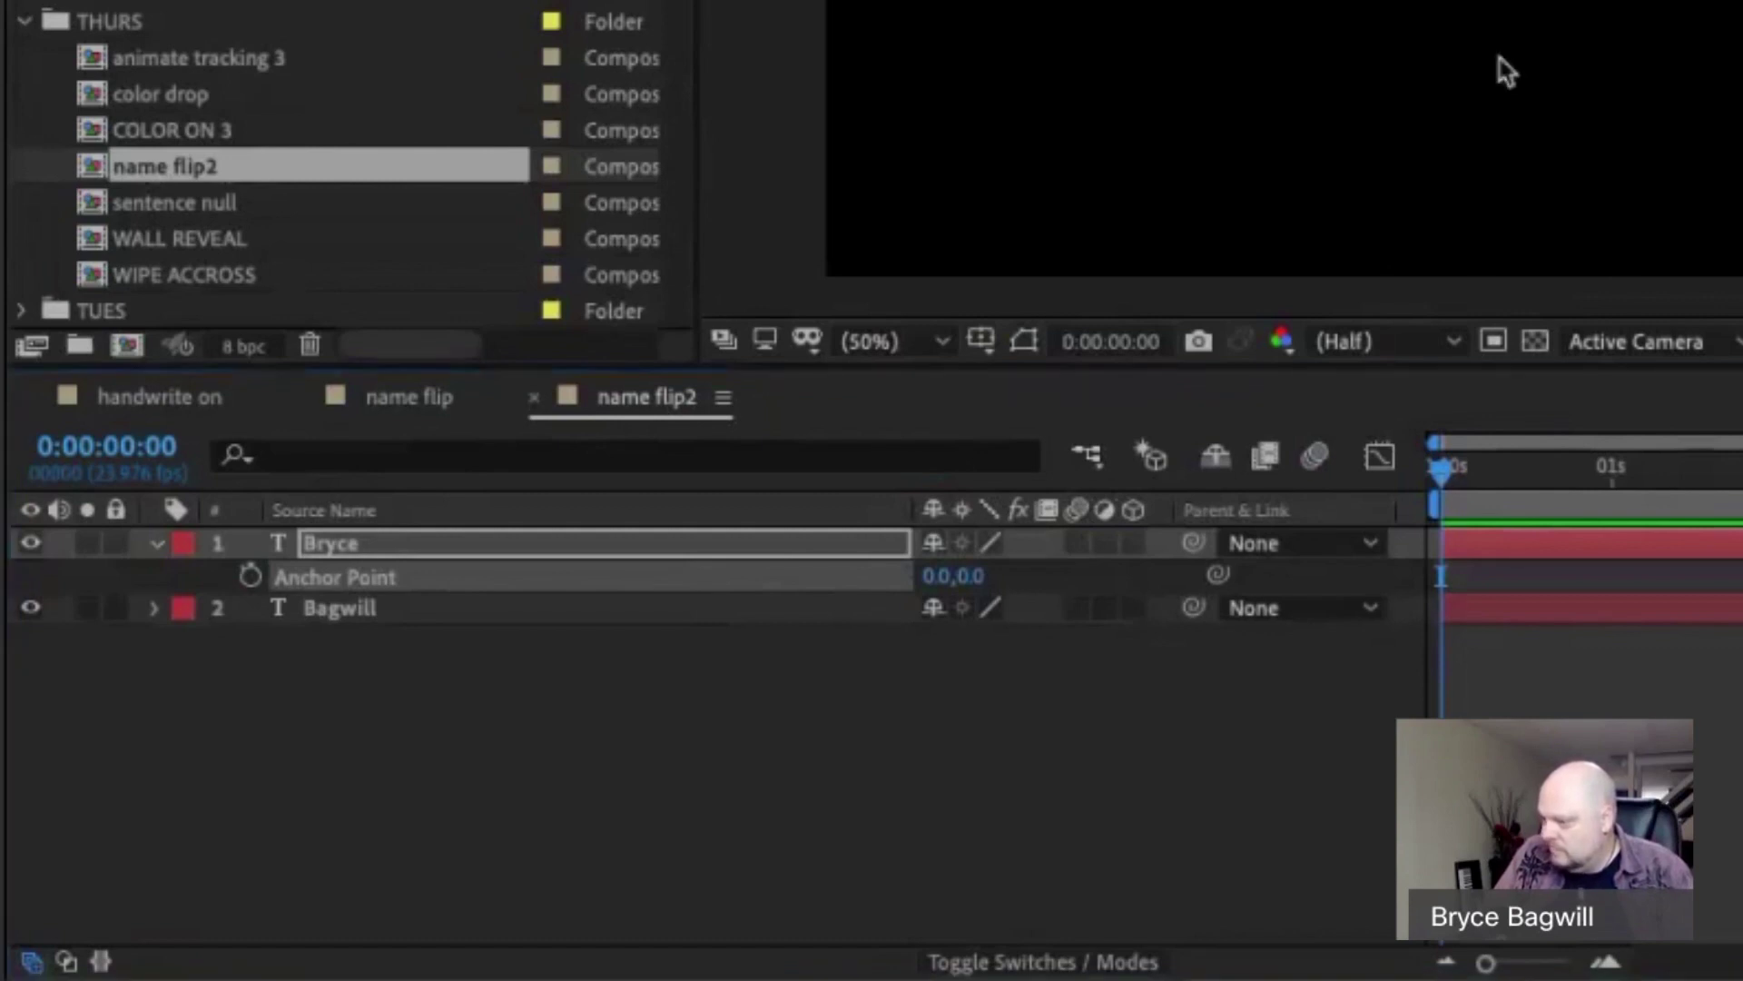
pyautogui.moveTo(1140, 473)
pyautogui.mouseDown()
pyautogui.moveTo(1076, 531)
pyautogui.moveTo(1152, 442)
pyautogui.mouseUp()
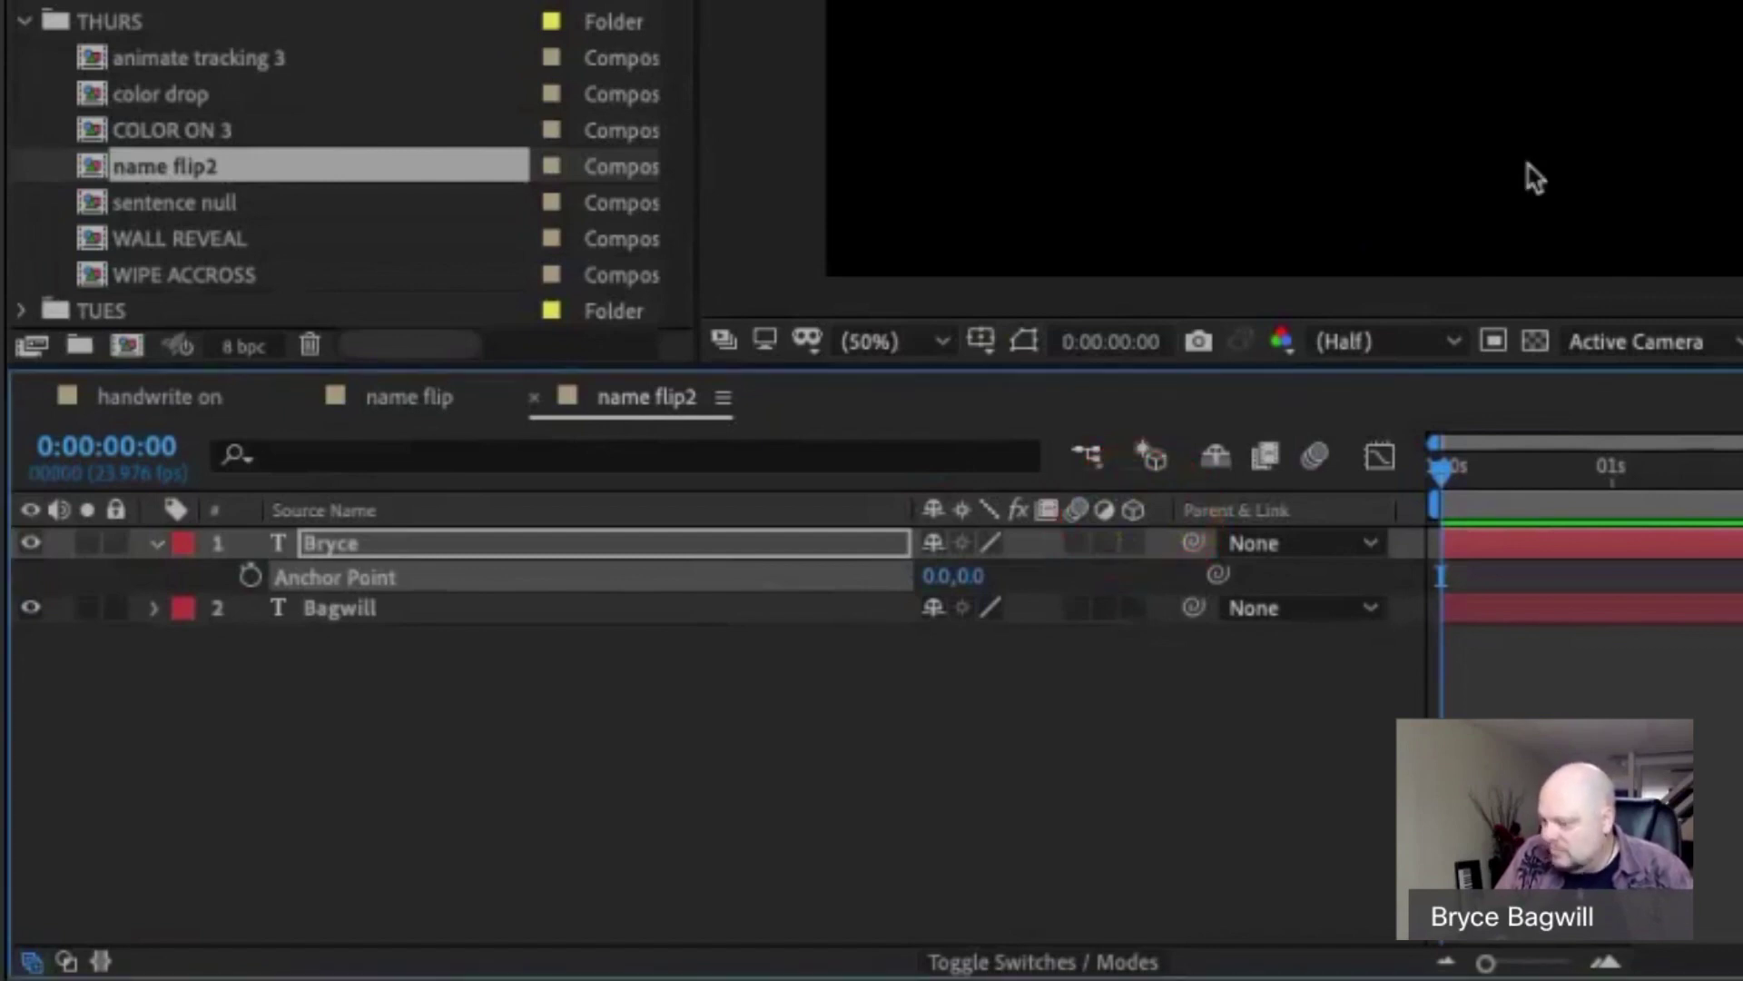
pyautogui.click(1133, 543)
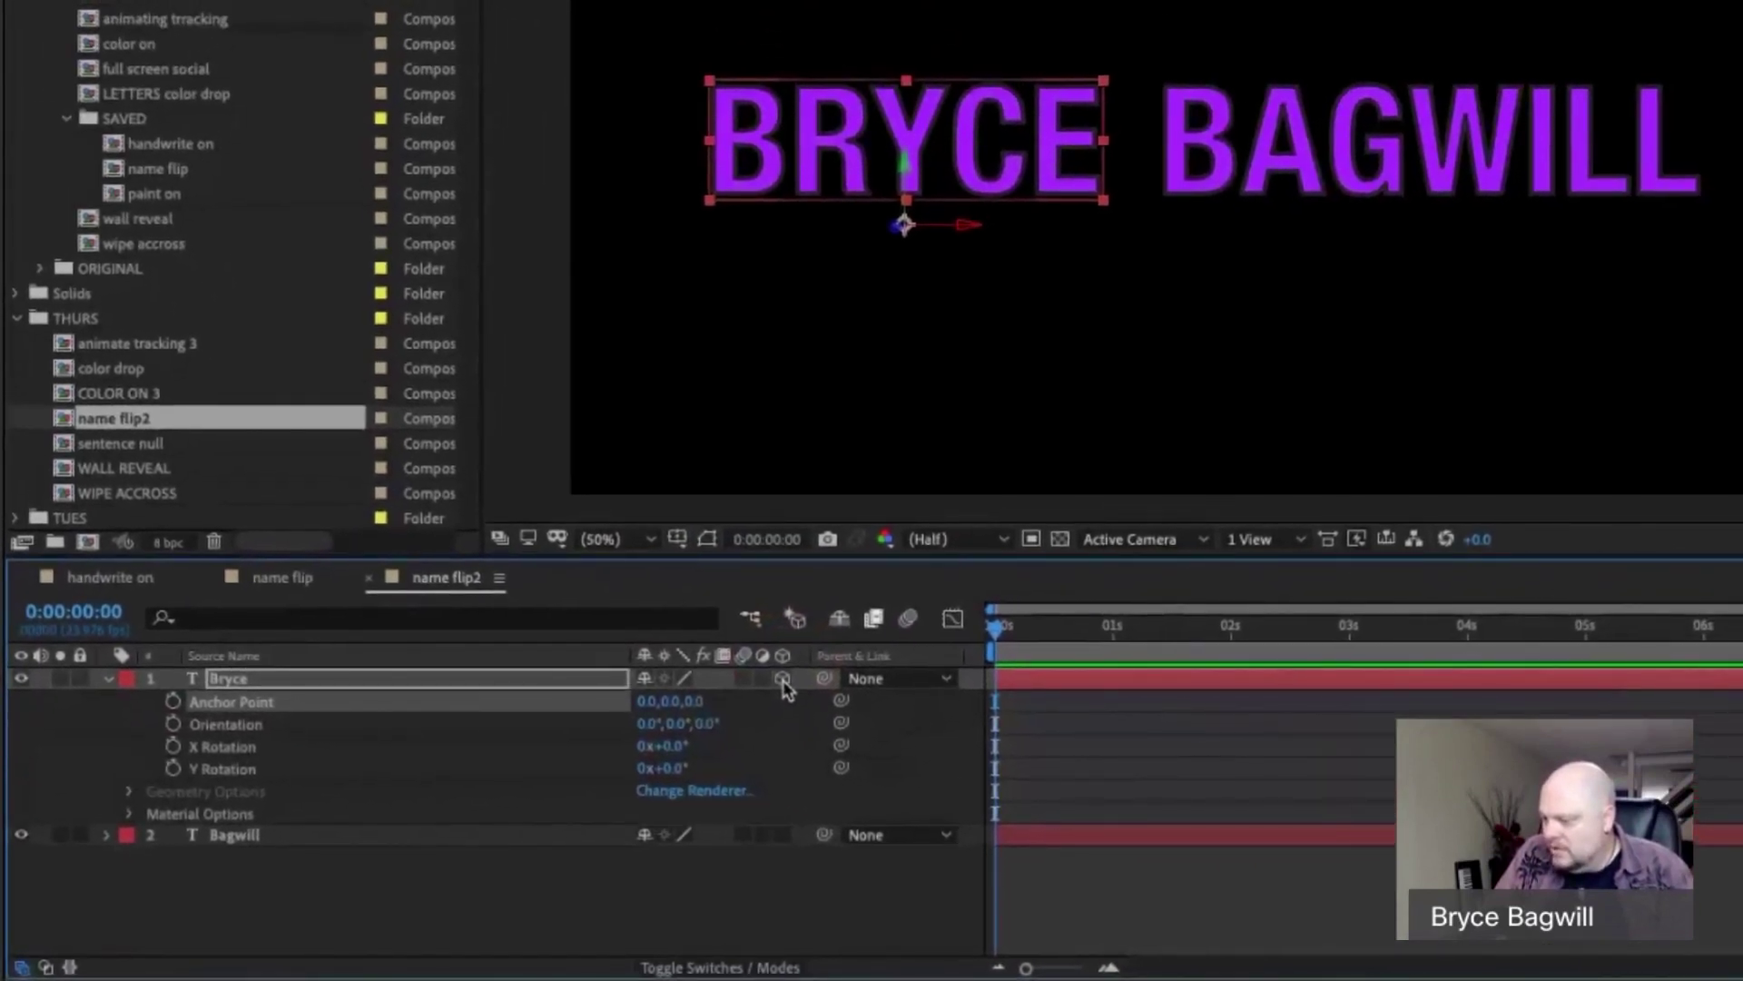
pyautogui.click(782, 834)
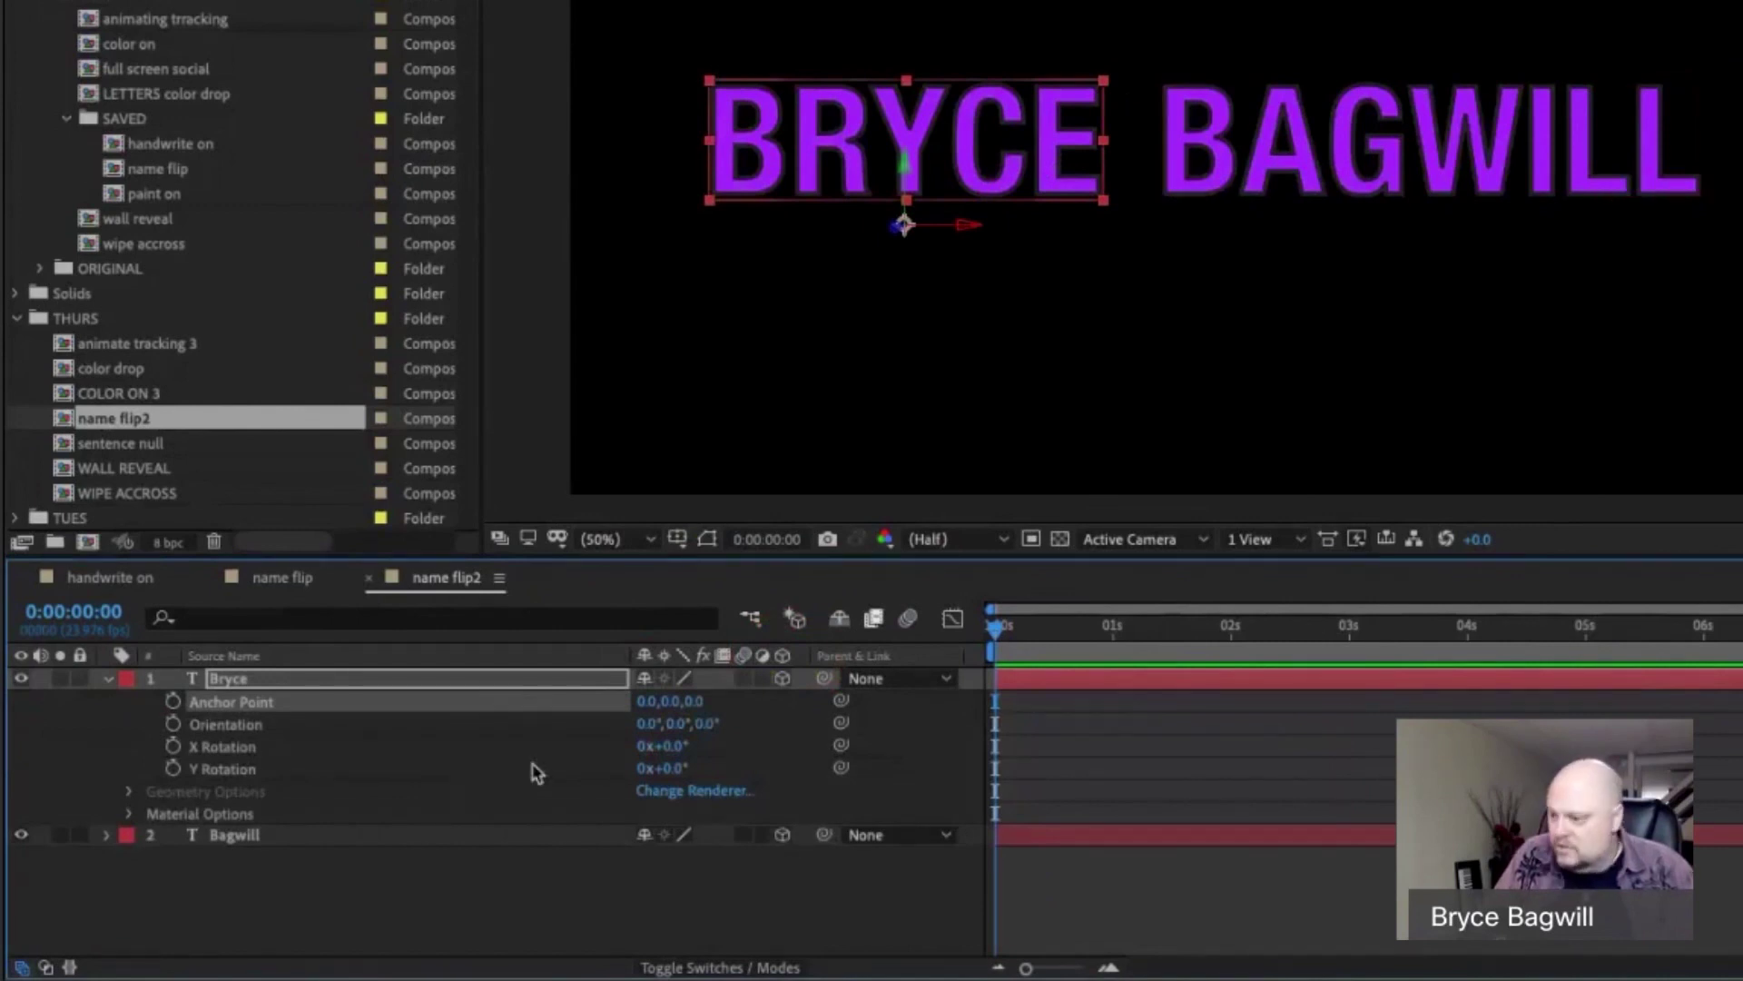
pyautogui.click(394, 682)
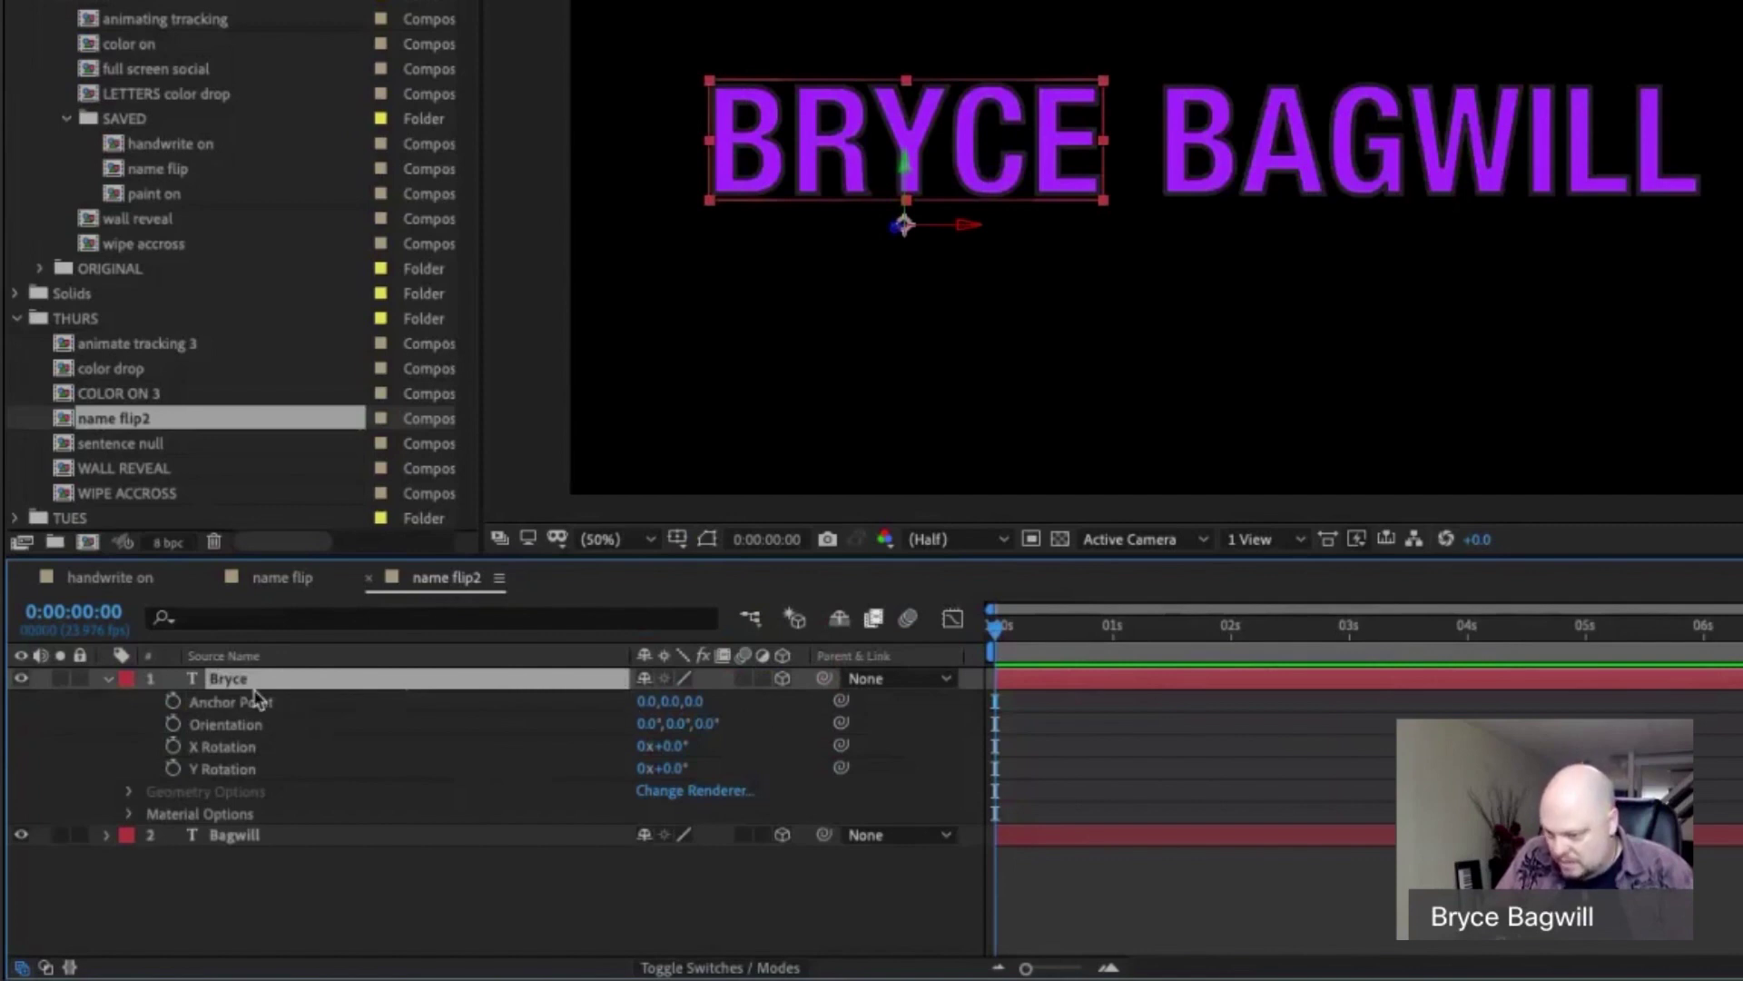
pyautogui.click(107, 679)
pyautogui.click(109, 679)
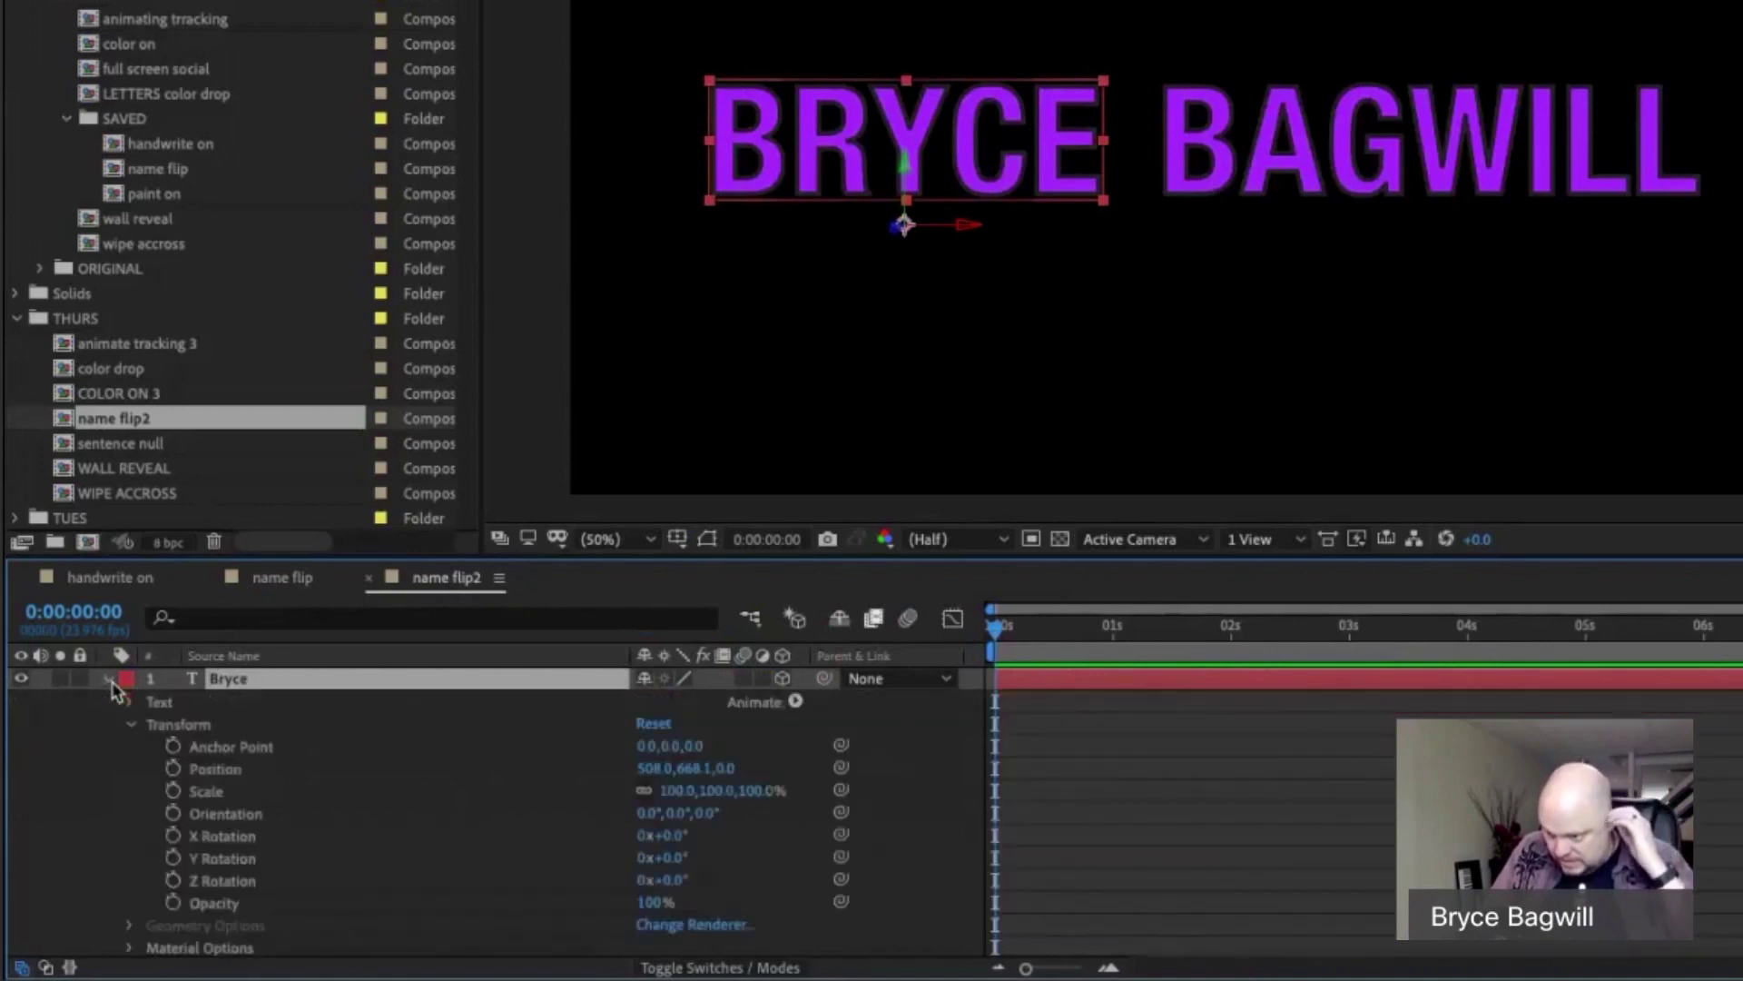
pyautogui.click(234, 725)
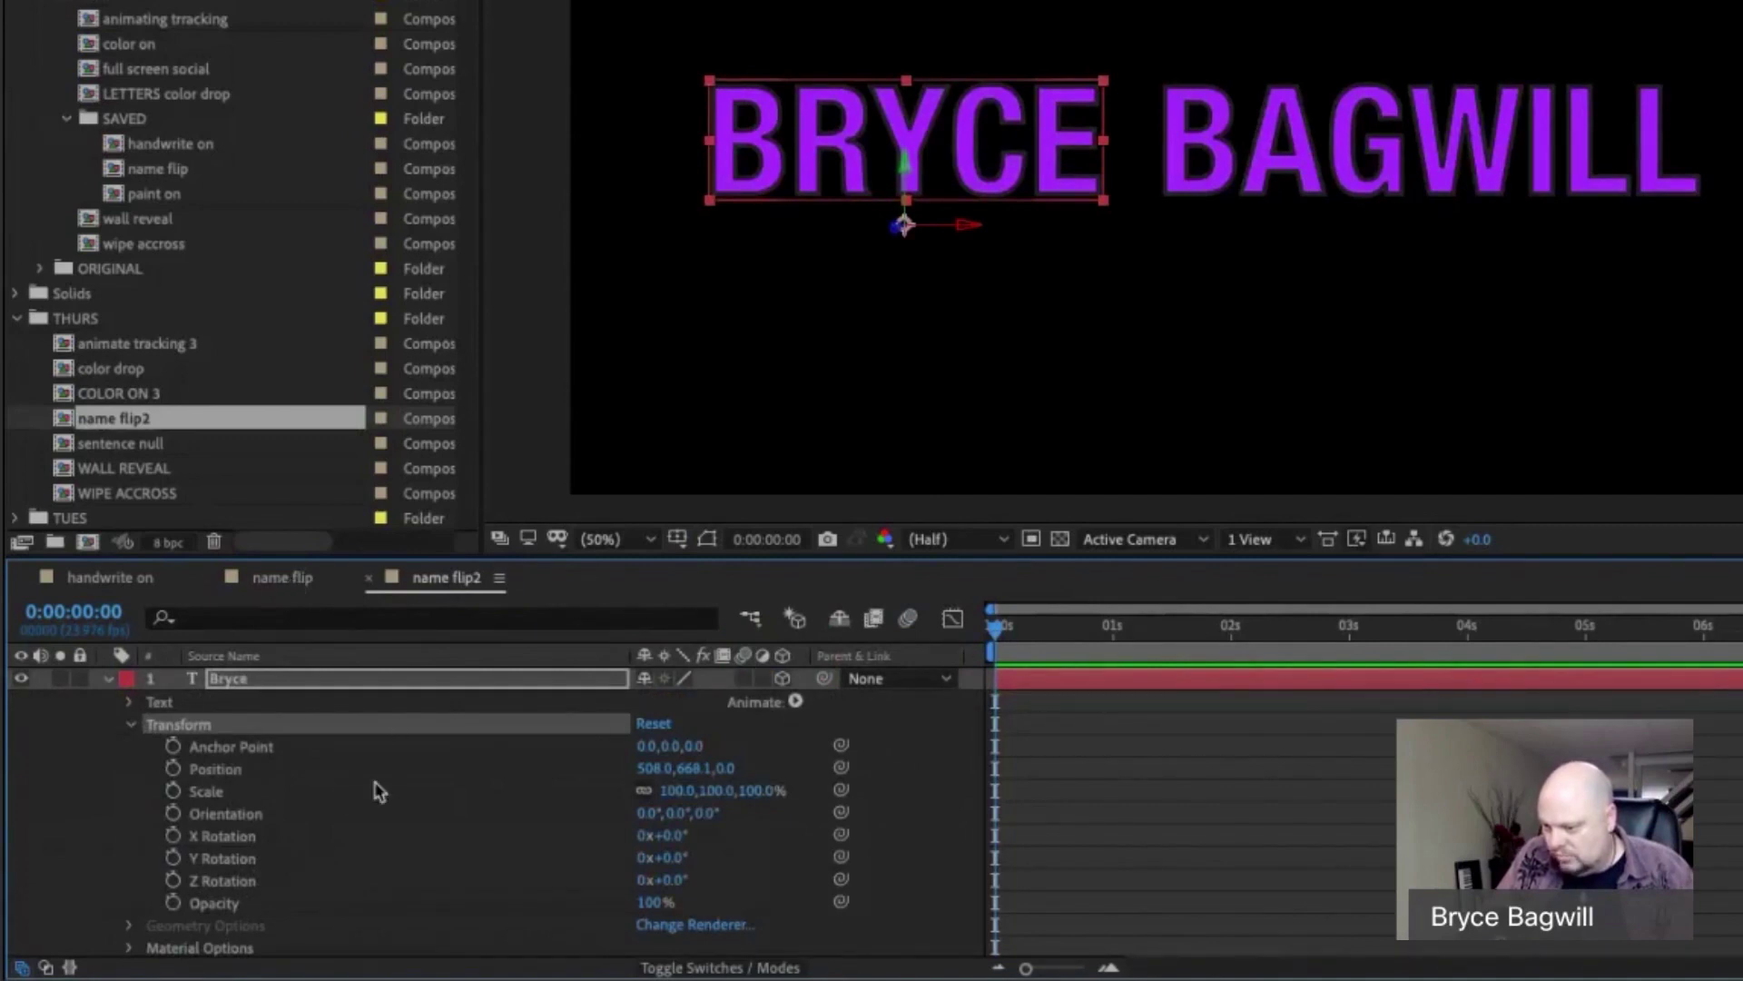
# Set Bryce's X Rotation to -93° so the word turns edge-on.
pyautogui.click(316, 839)
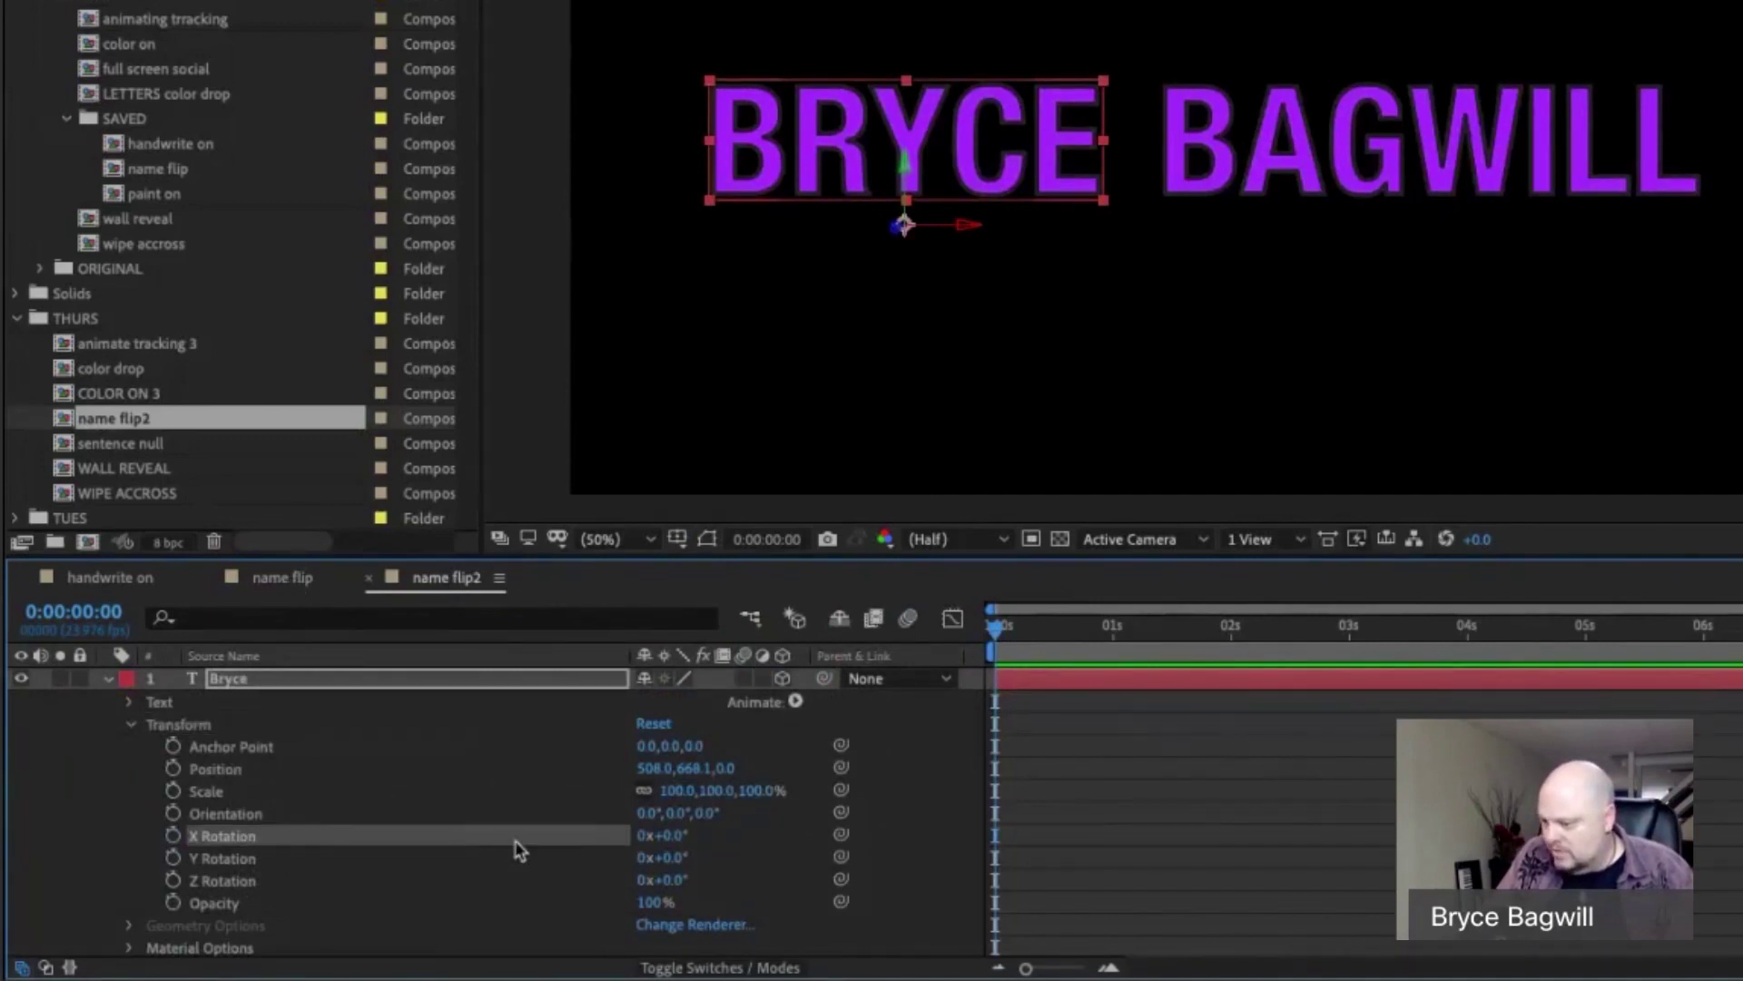
pyautogui.moveTo(671, 845); pyautogui.dragTo(550, 843)
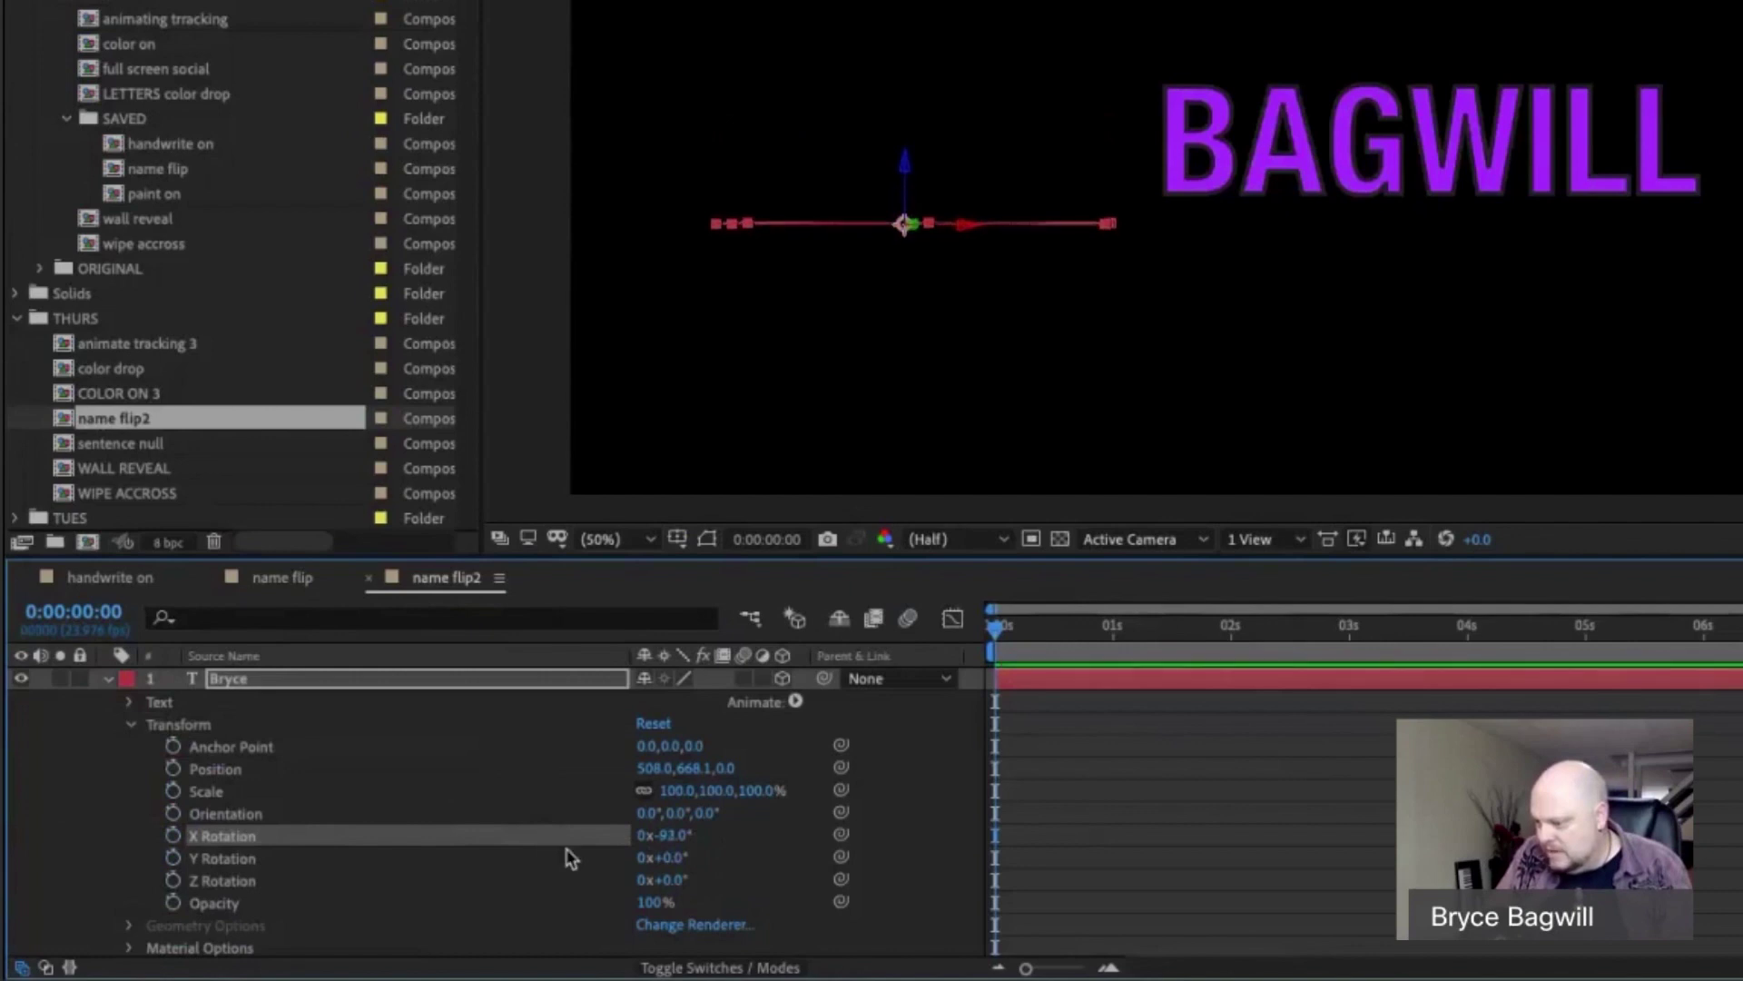
pyautogui.click(668, 842)
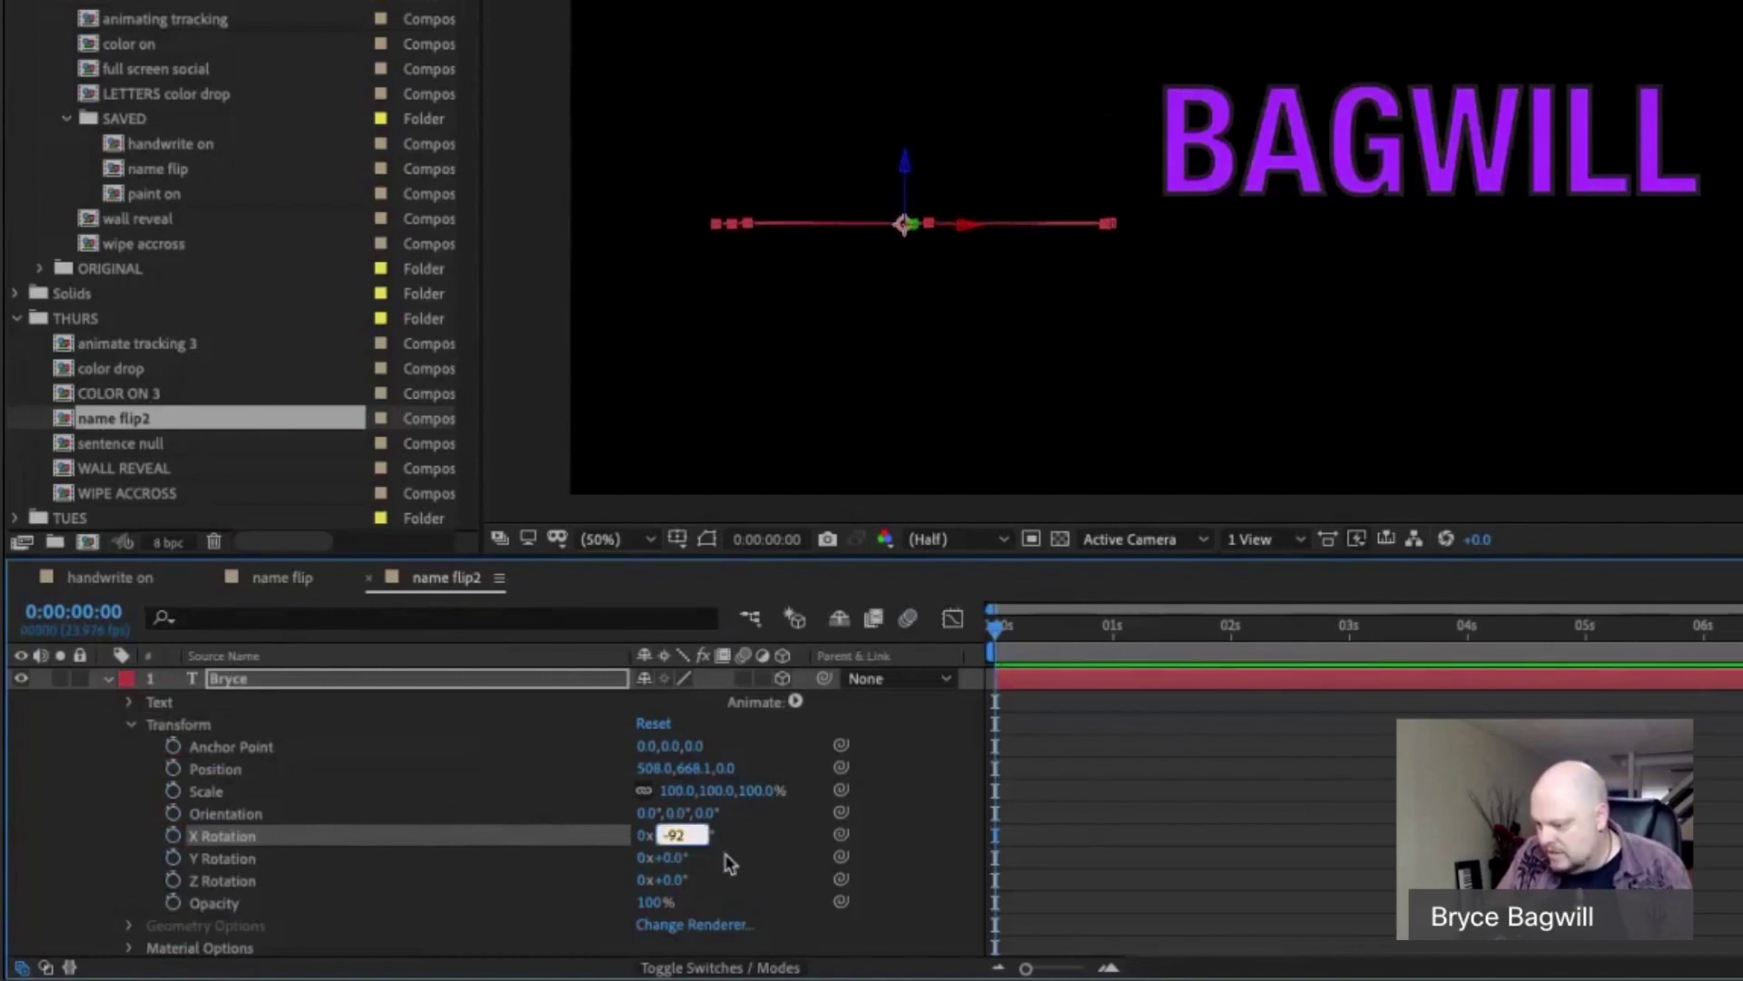
pyautogui.write('-90')
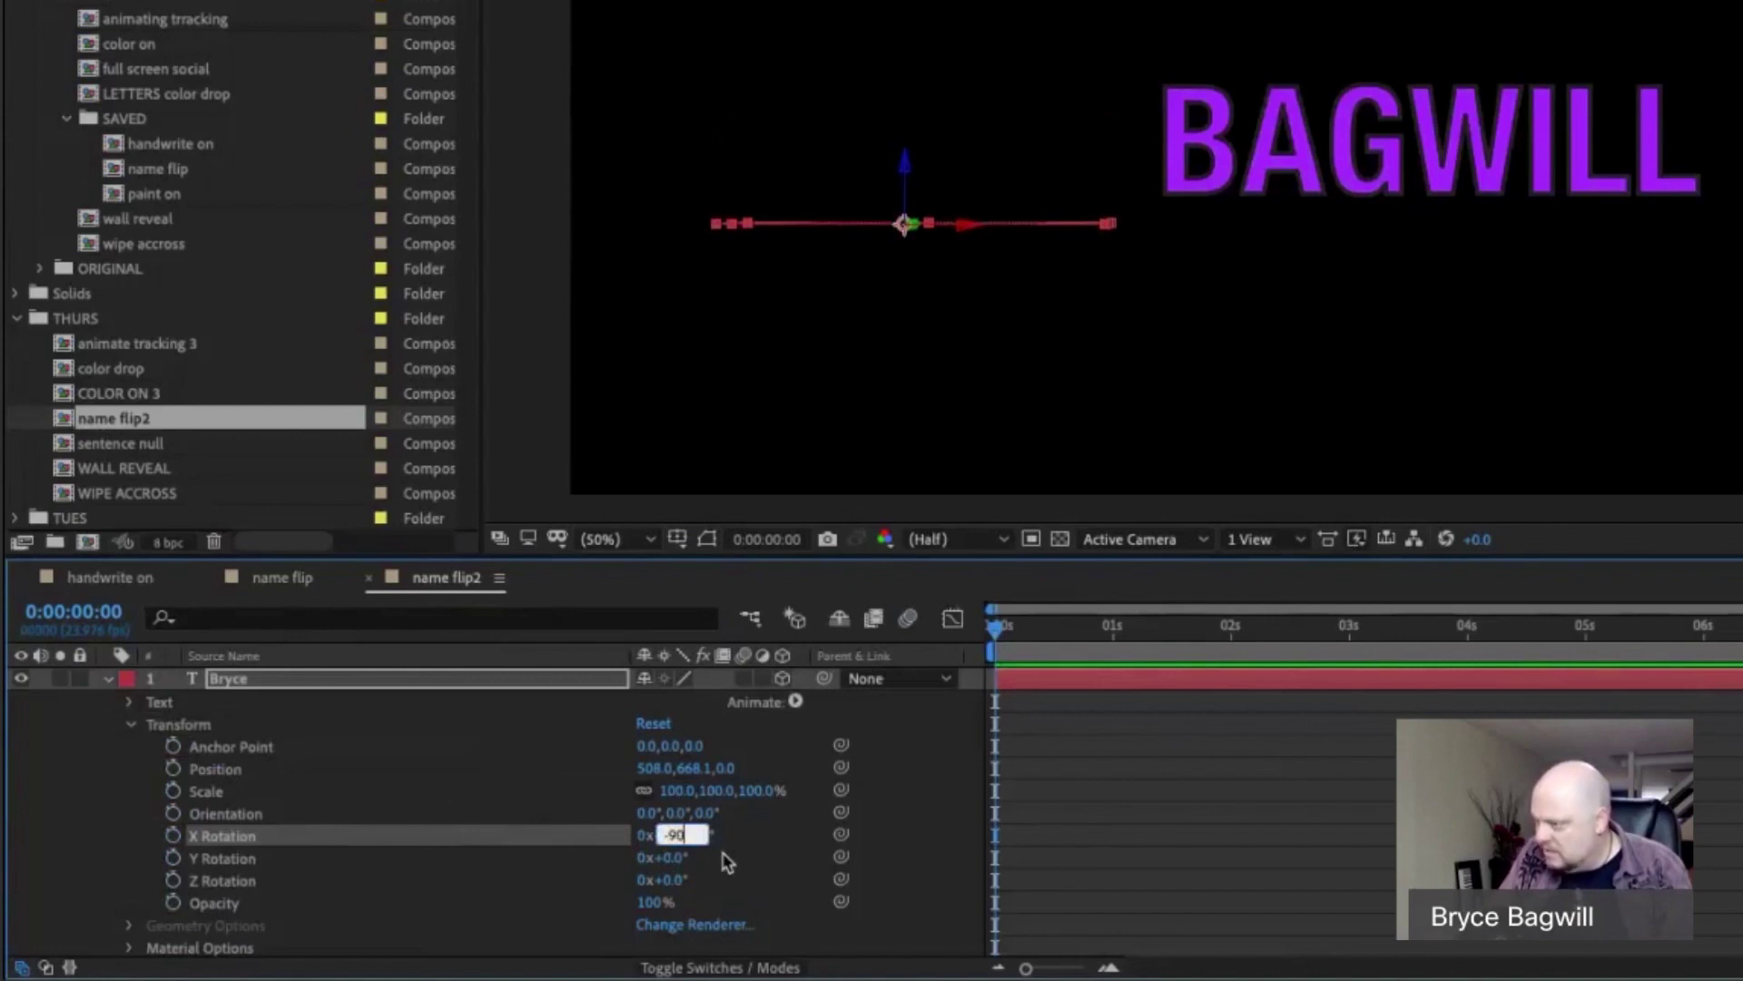
pyautogui.press('Return')
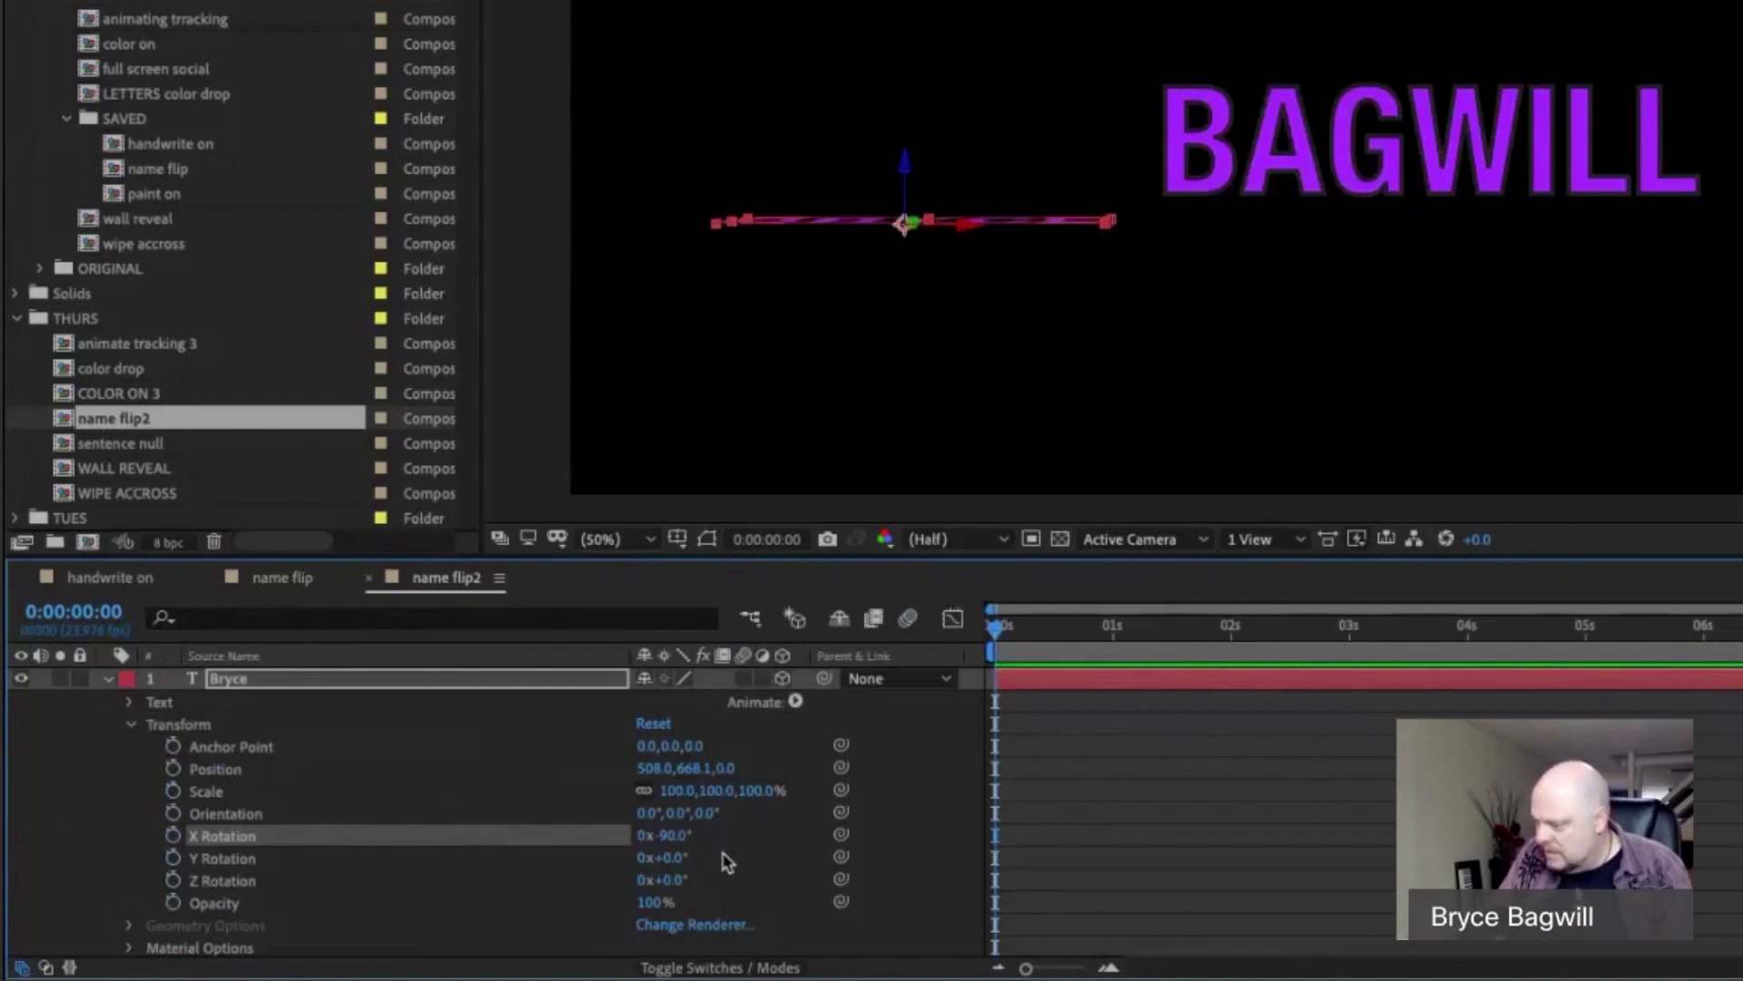
pyautogui.click(676, 840)
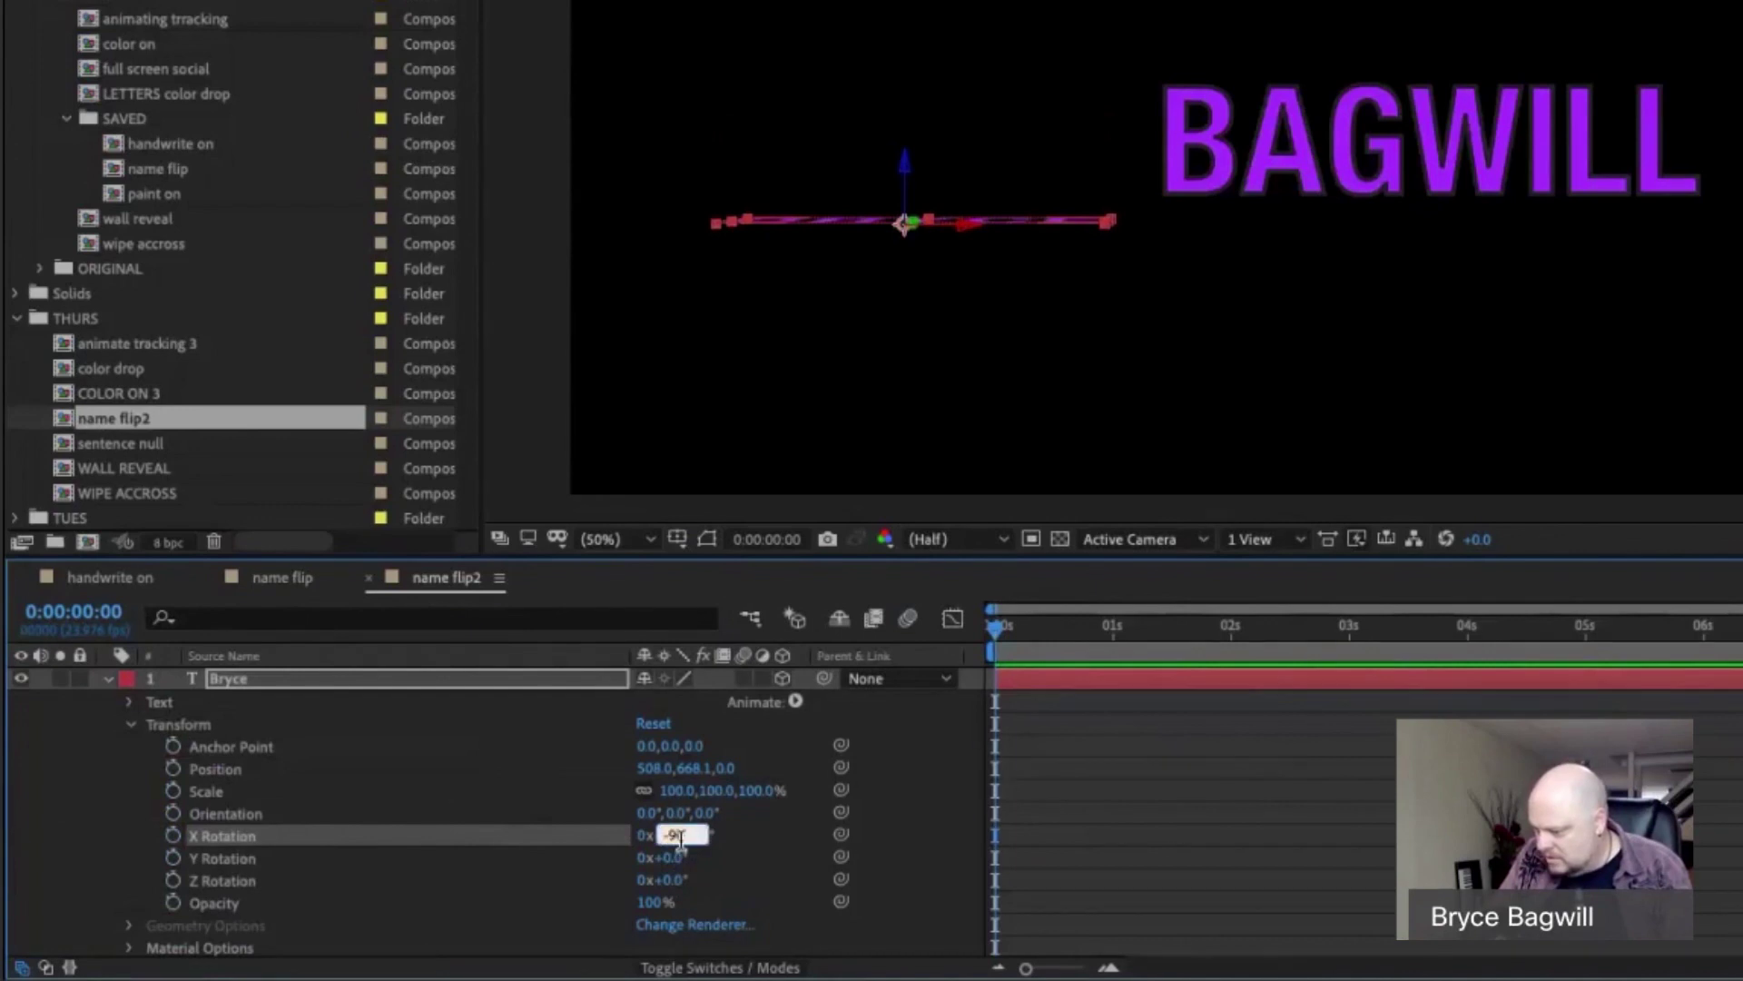
pyautogui.write('-91')
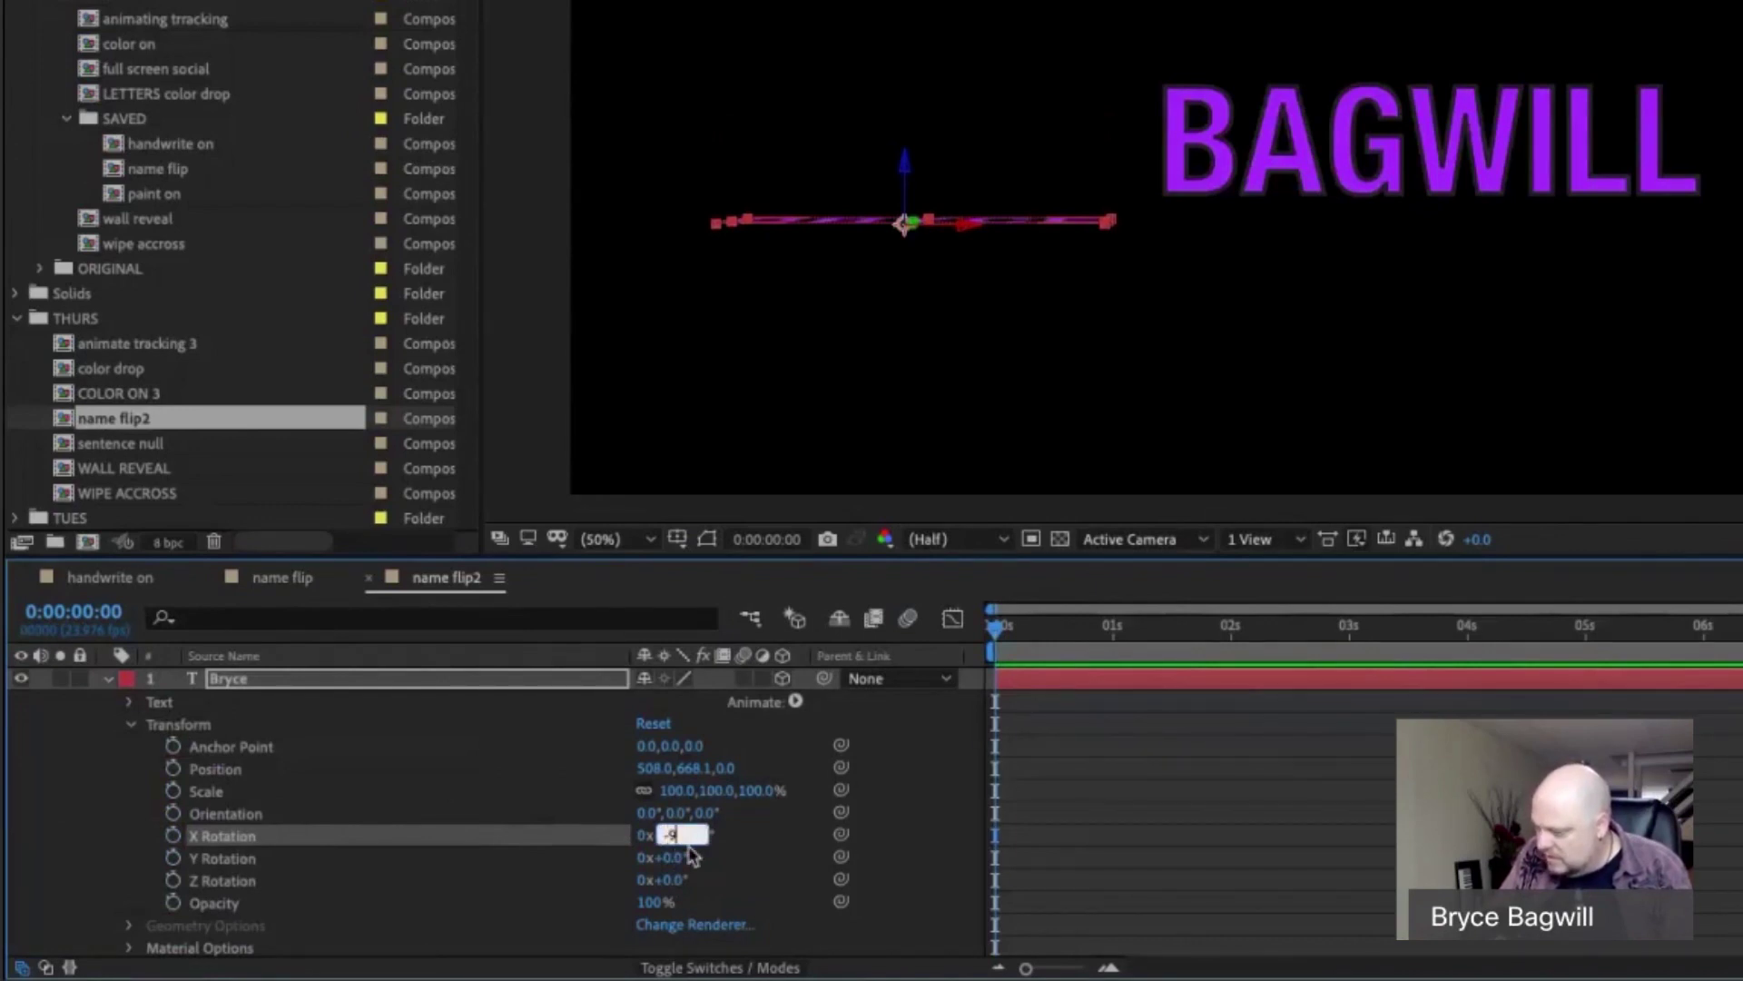
pyautogui.press('Return')
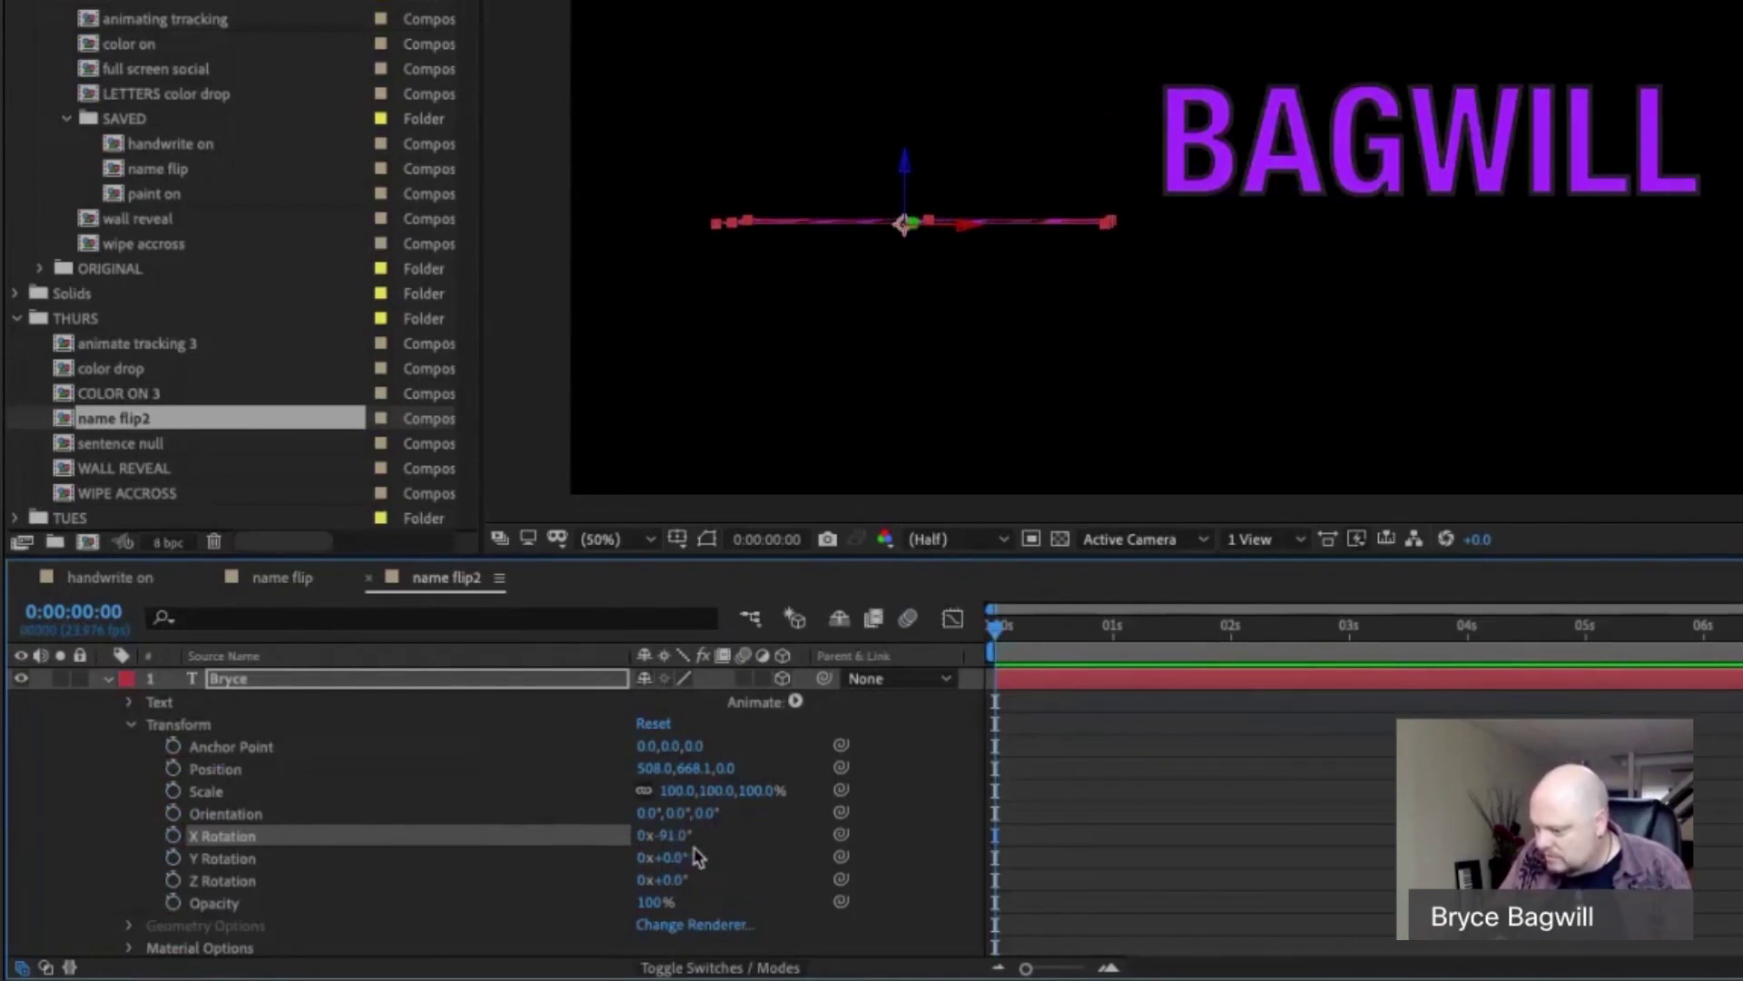
pyautogui.moveTo(673, 837); pyautogui.dragTo(671, 837)
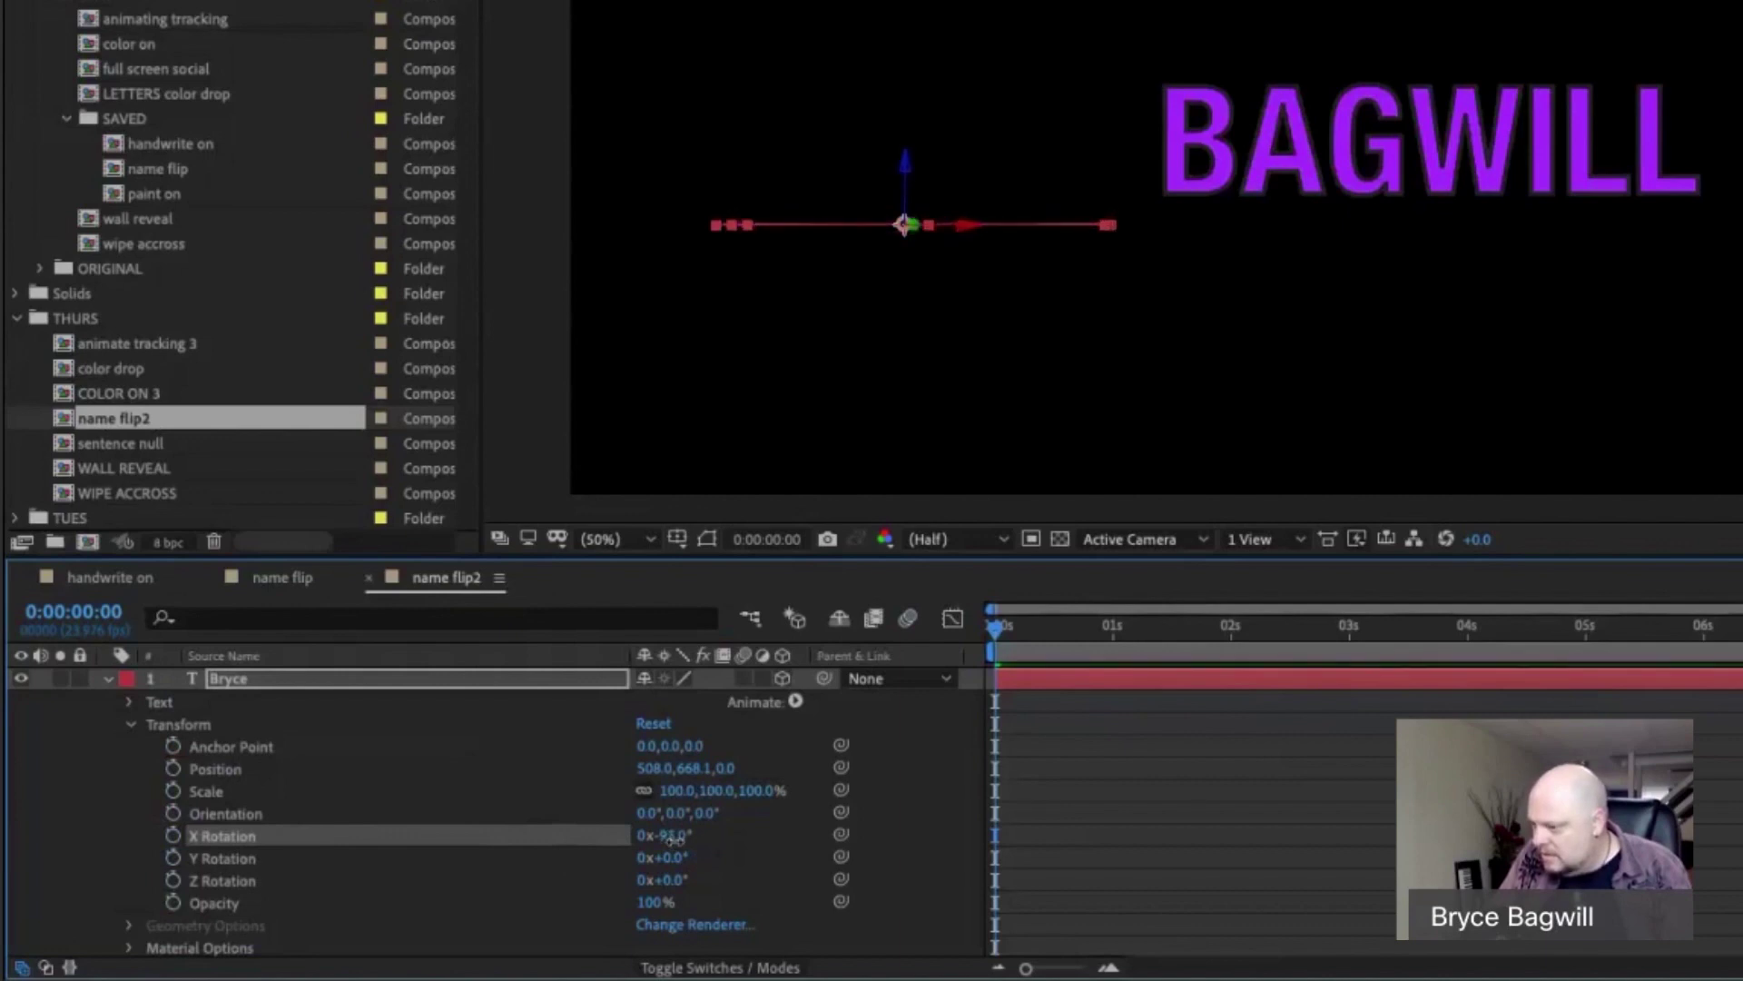
pyautogui.click(673, 836)
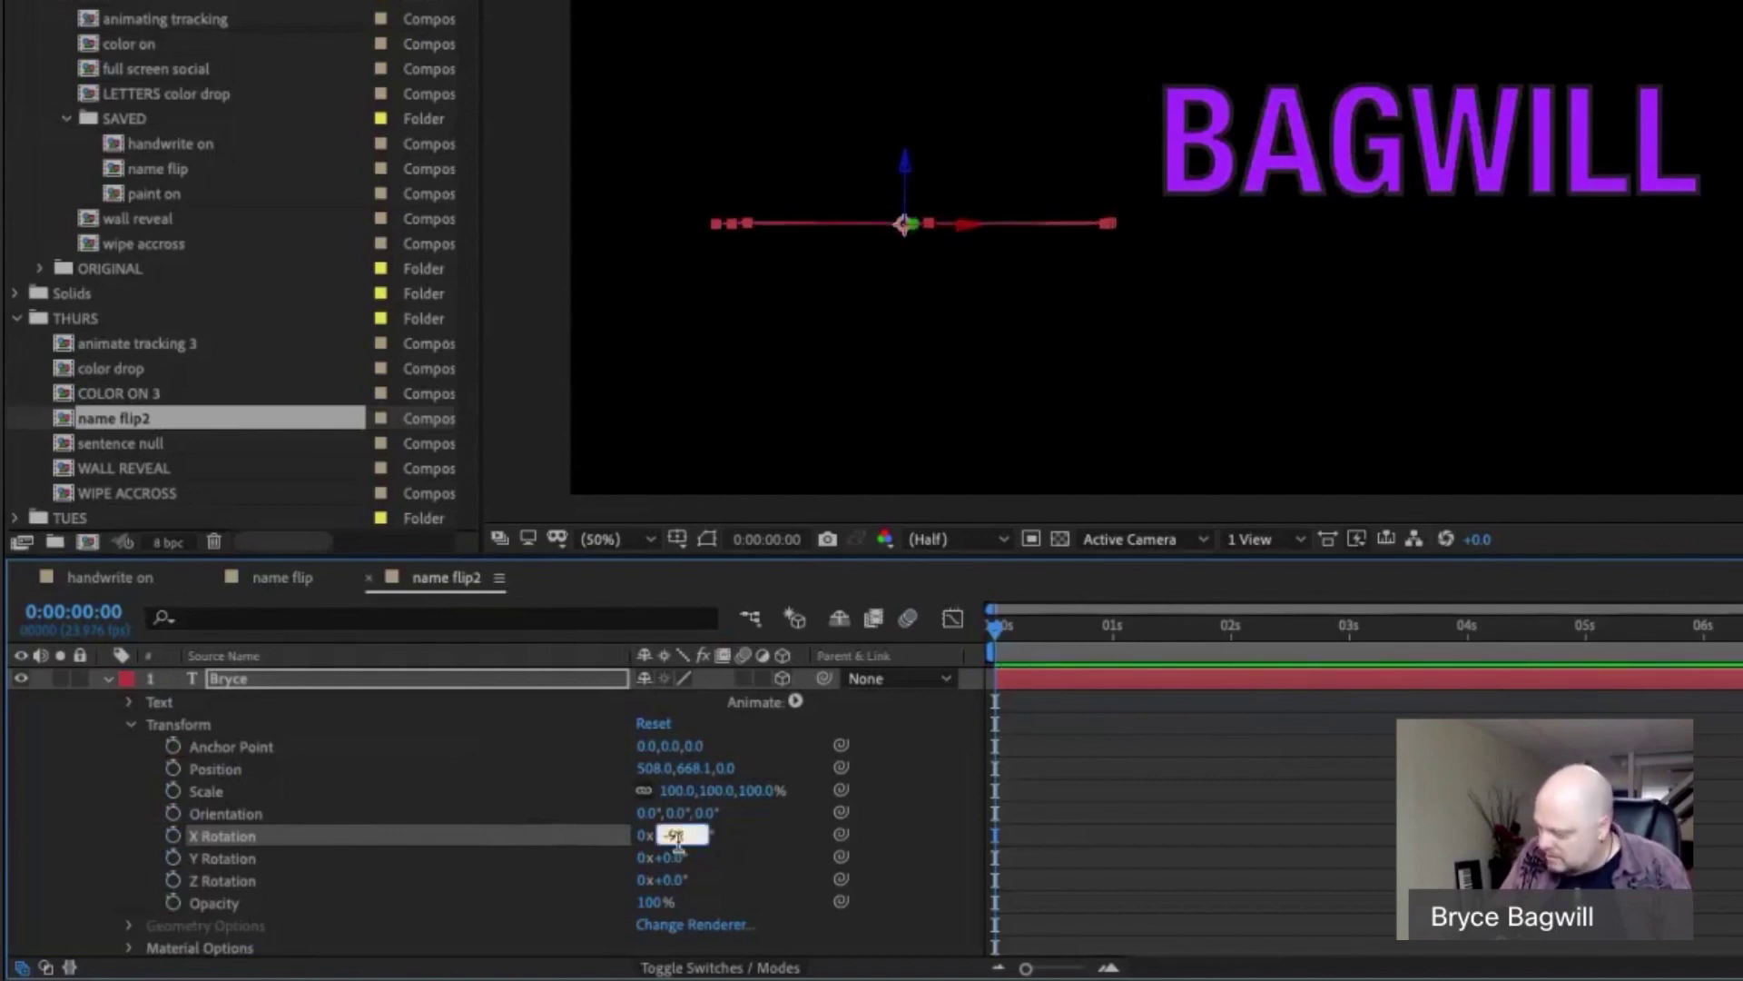
pyautogui.write('-93')
pyautogui.press('Return')
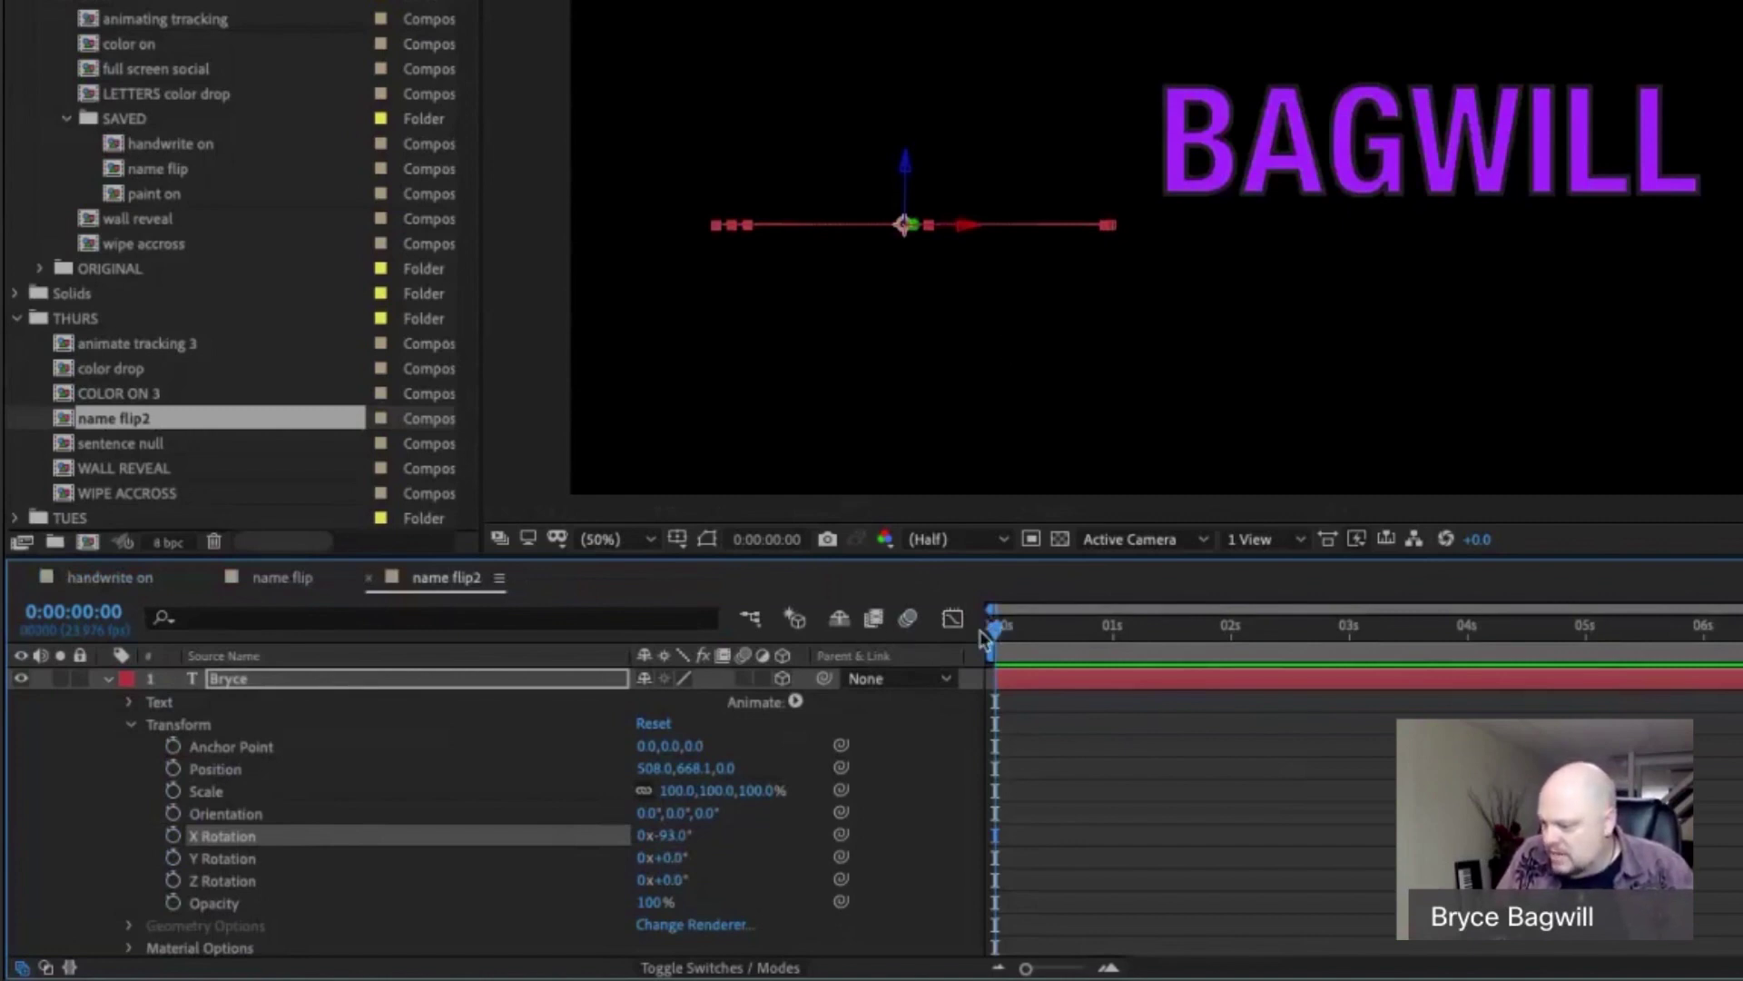
# Keyframe Bryce's X Rotation at -93° at 0s and 0° at 1s.
pyautogui.click(173, 839)
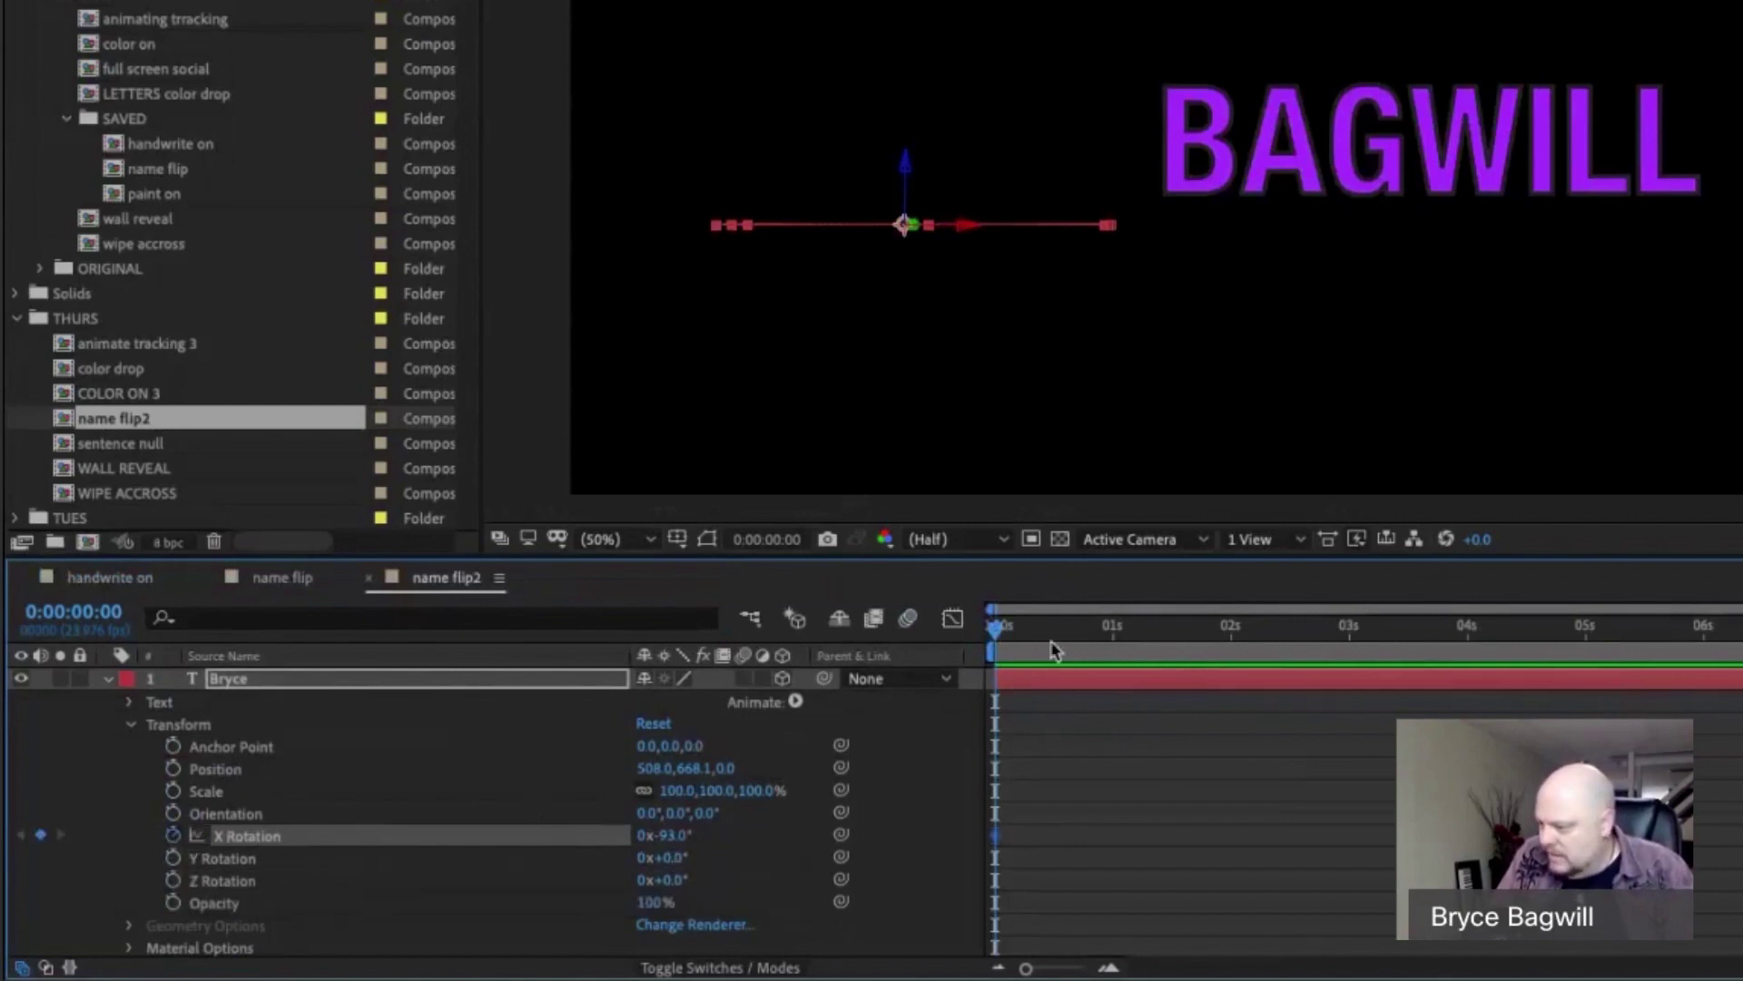
pyautogui.moveTo(1025, 636); pyautogui.dragTo(1115, 652)
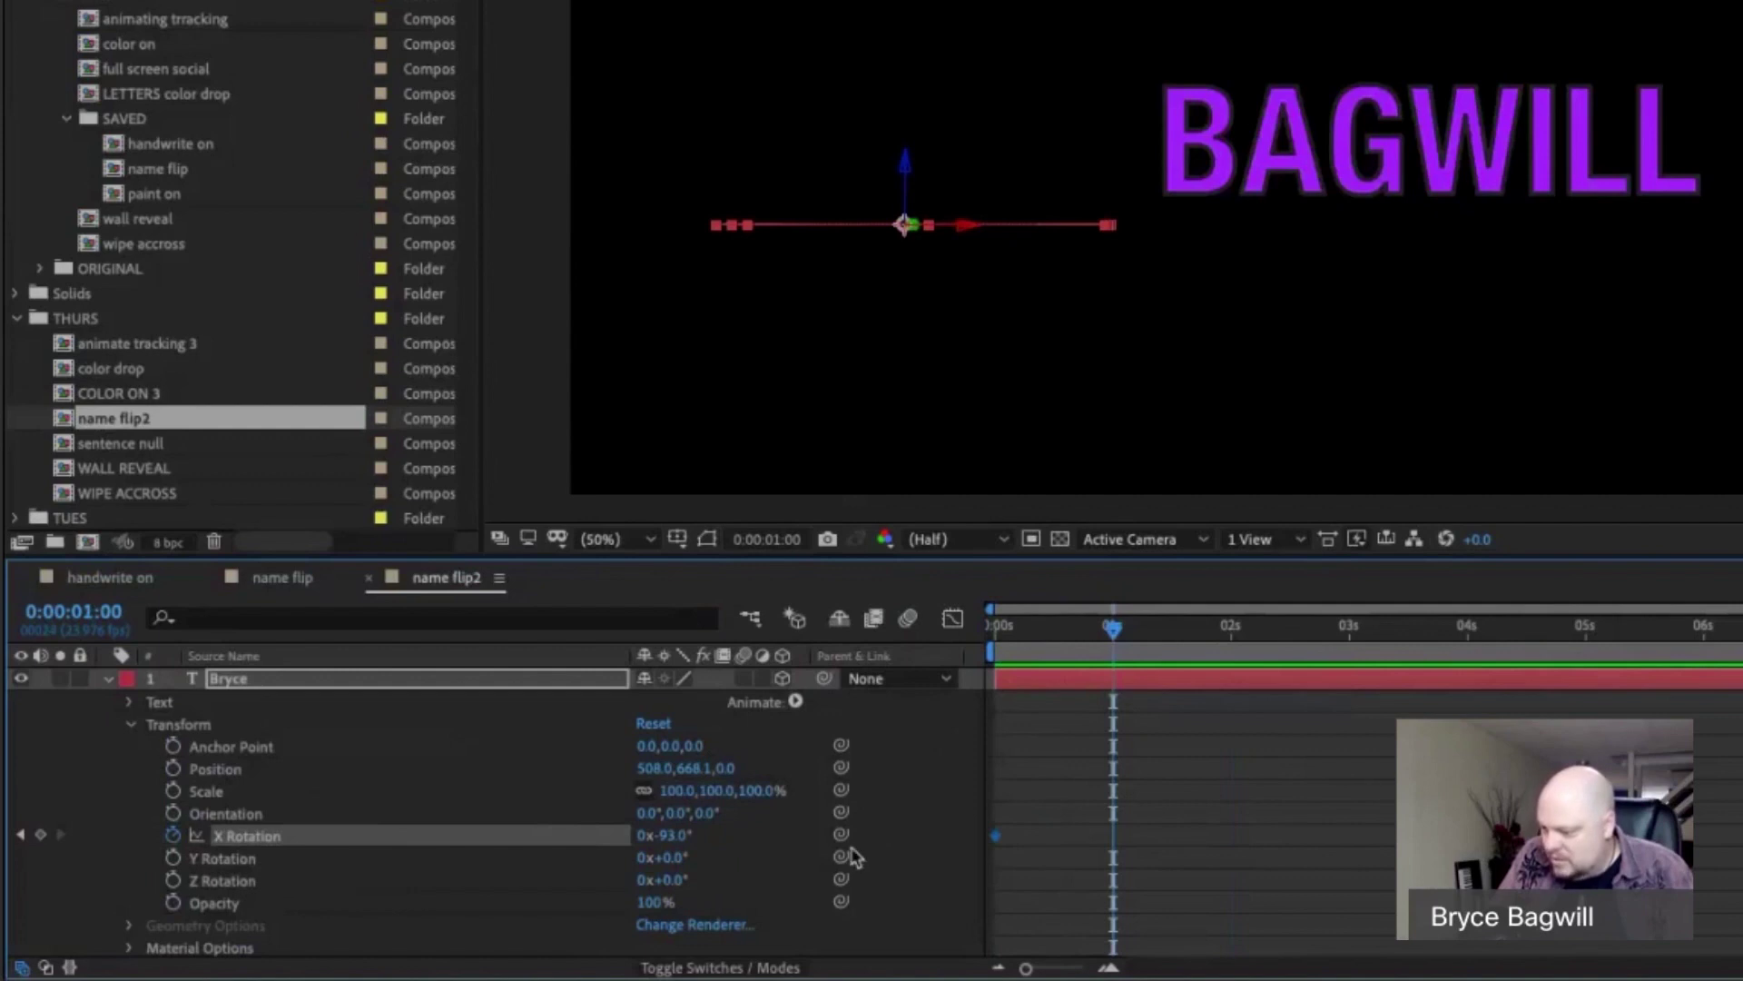
pyautogui.click(672, 840)
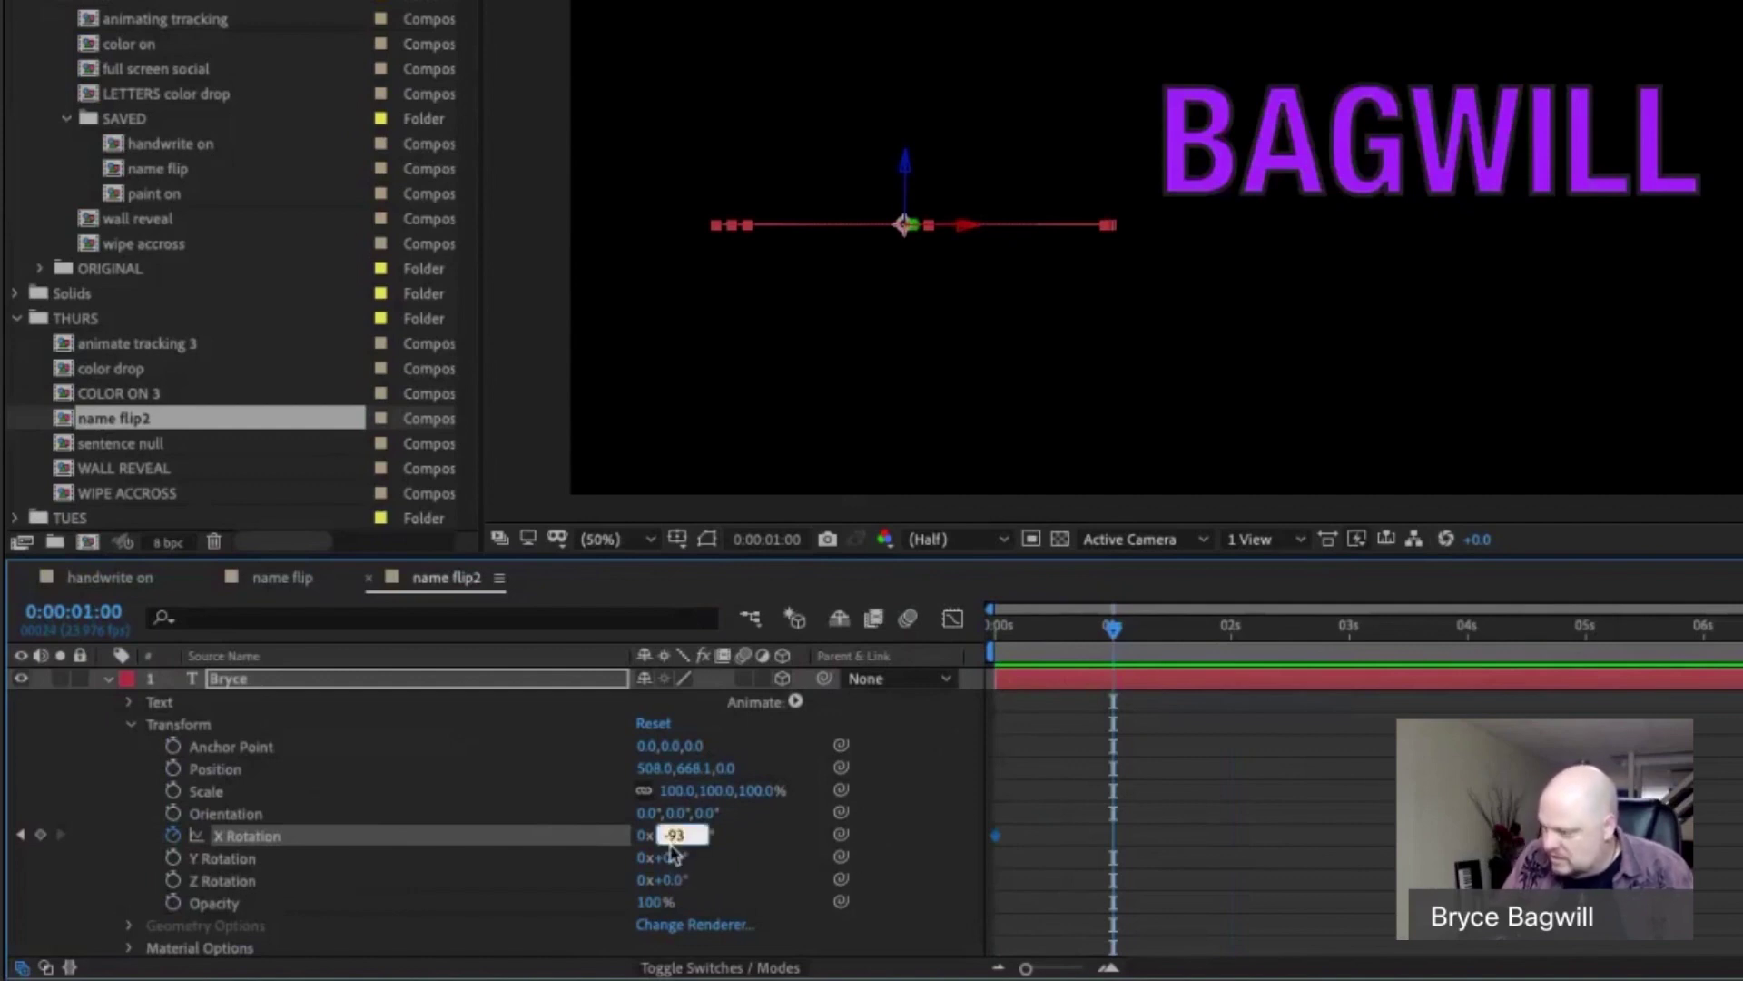
pyautogui.write('0')
pyautogui.press('Return')
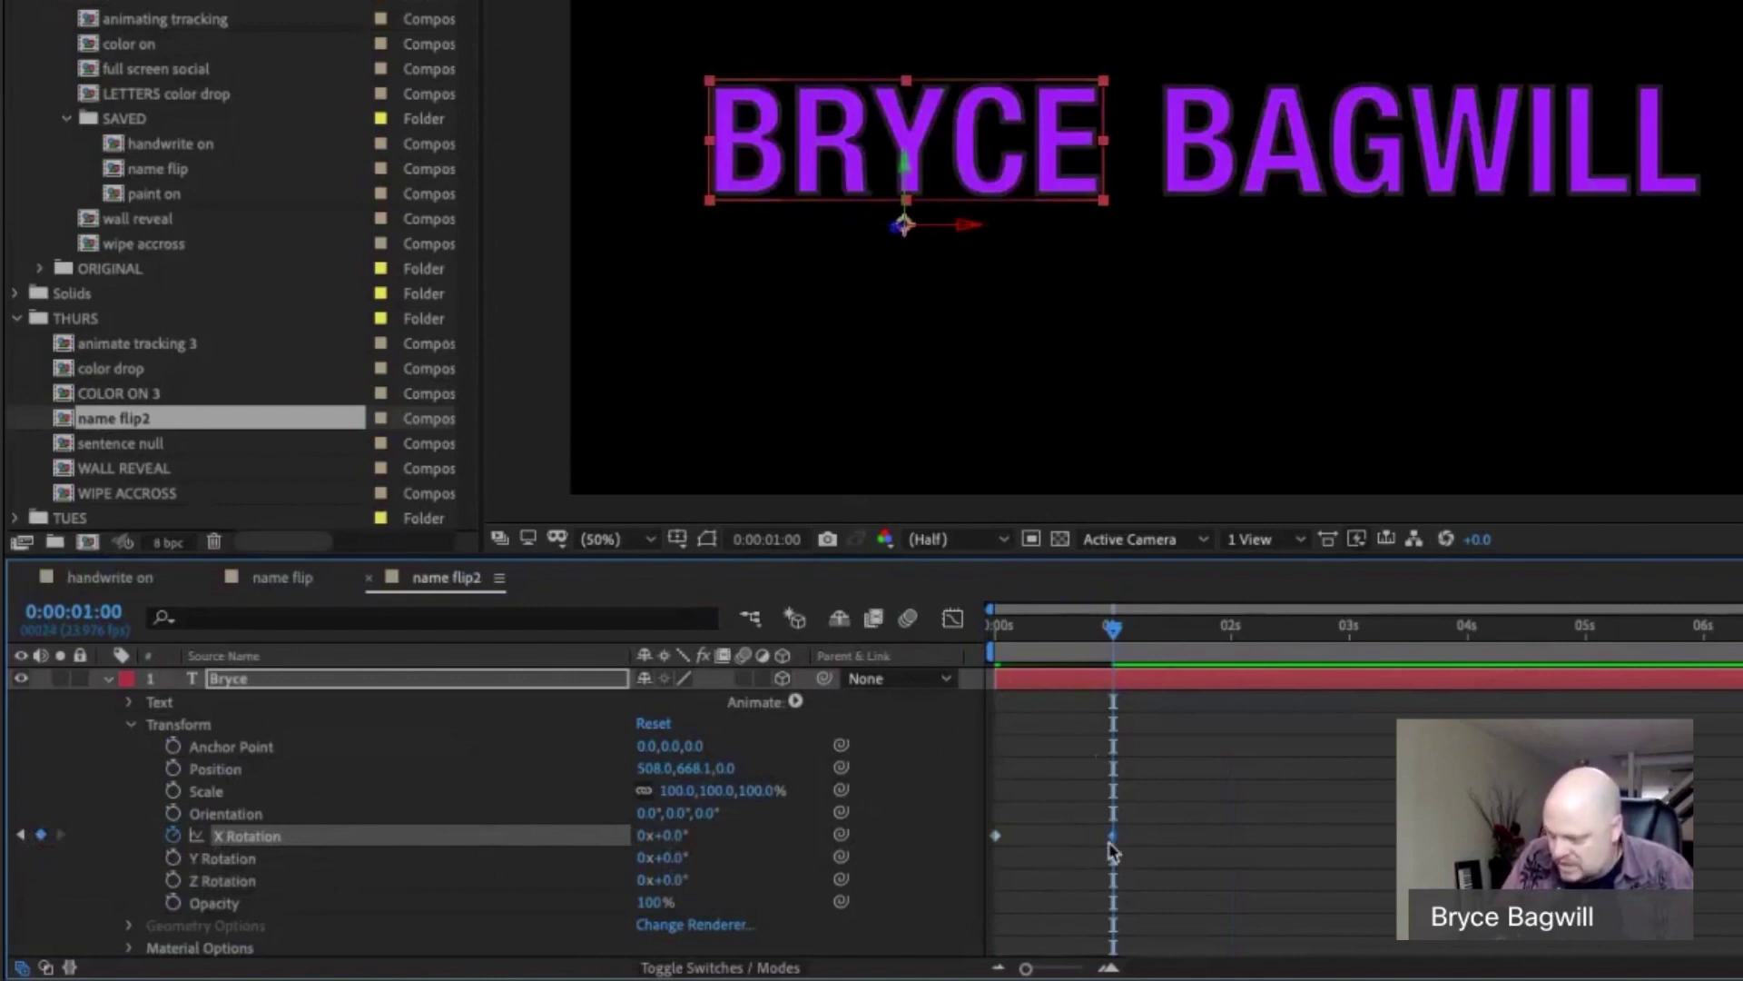
# Preview BRYCE's flip from the first frame, then collapse the layer.
pyautogui.moveTo(1113, 849)
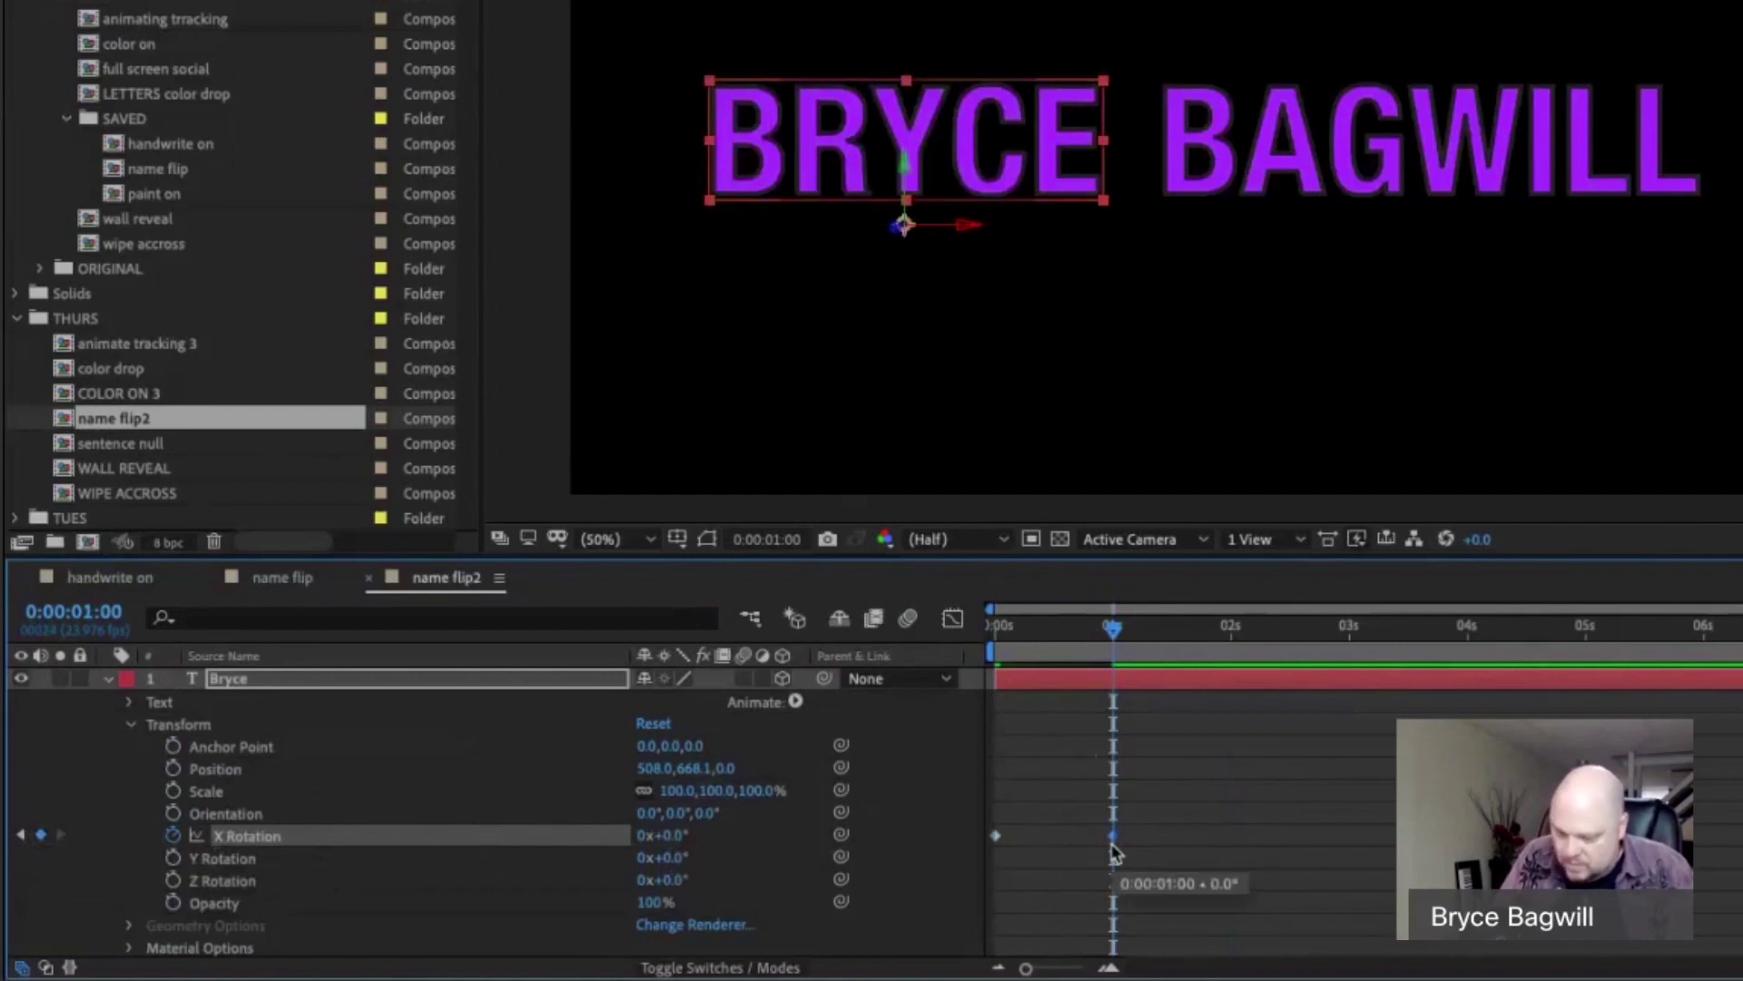
pyautogui.press('F4')
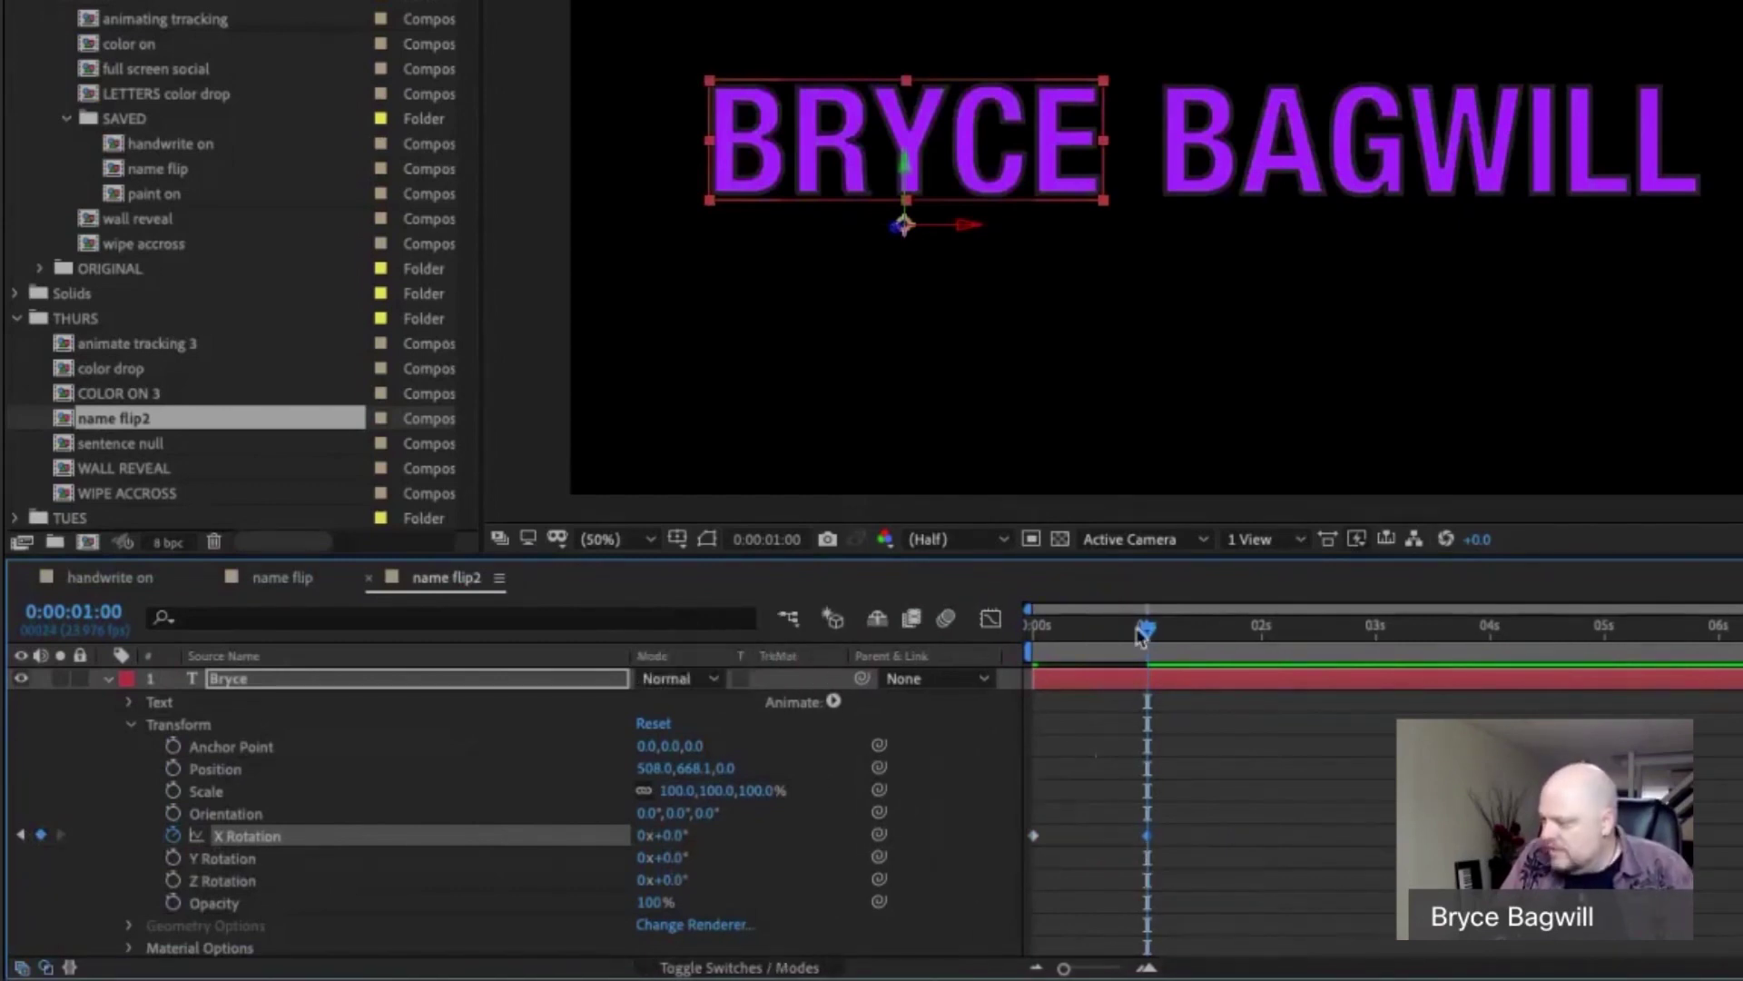
pyautogui.press('Home')
pyautogui.press('space')
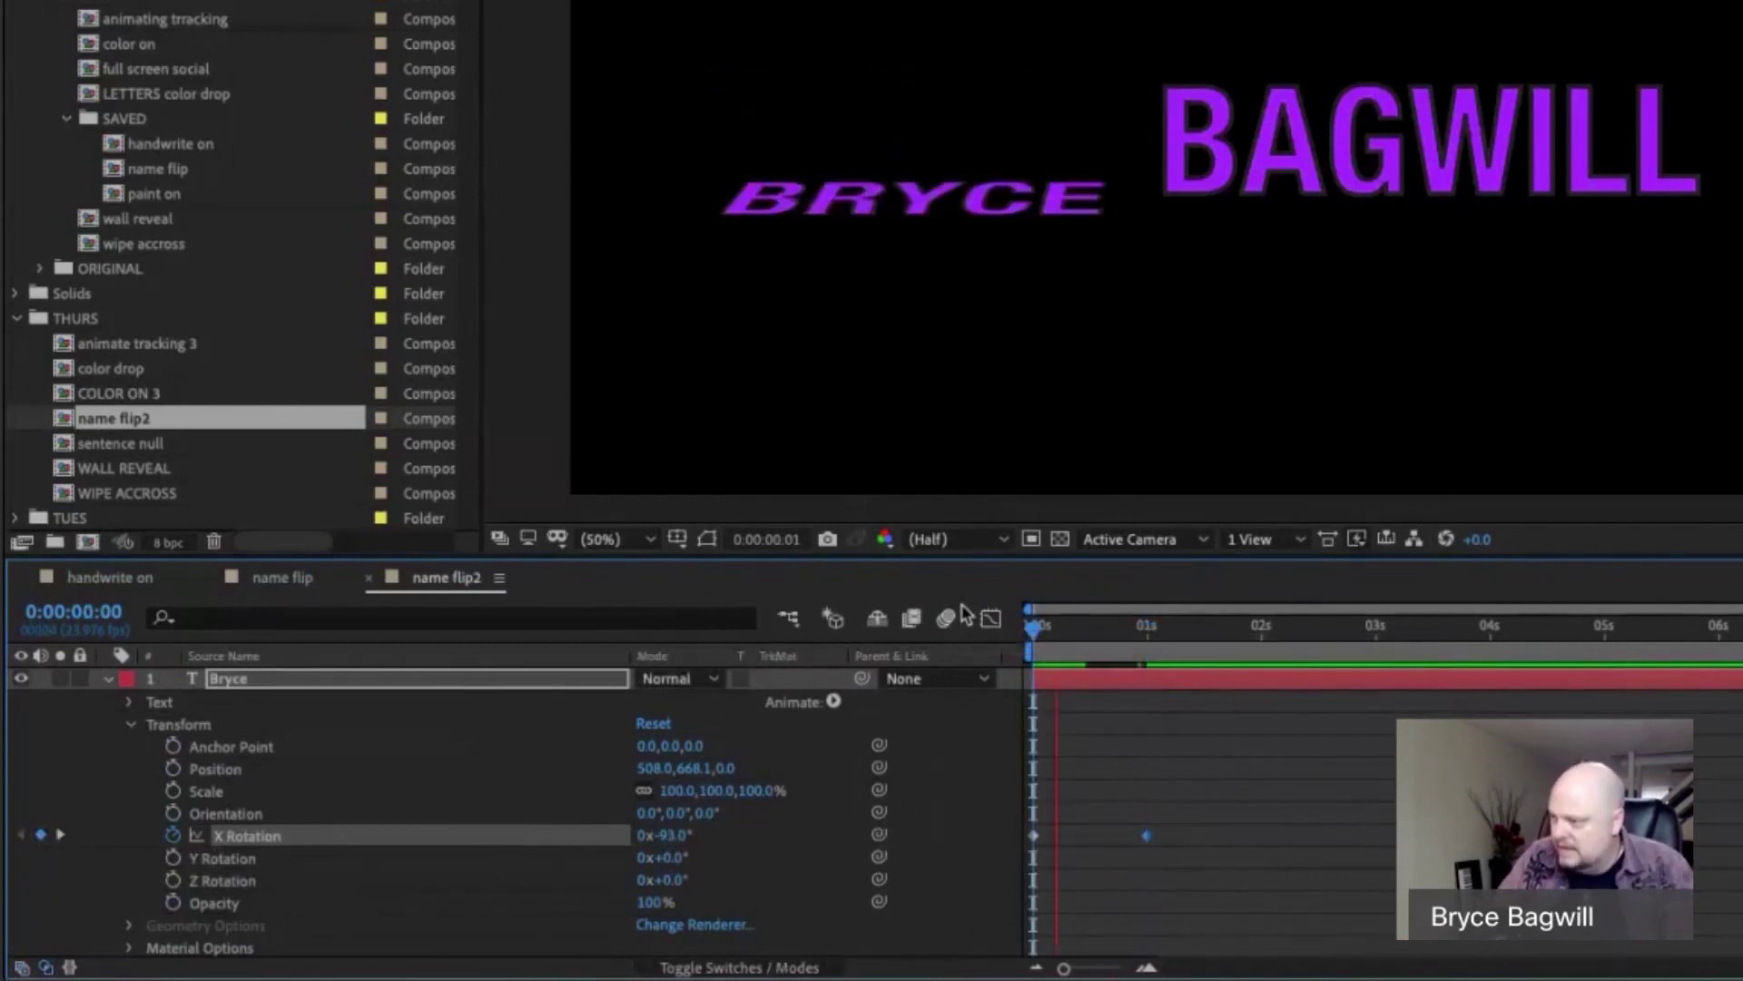
pyautogui.press('space')
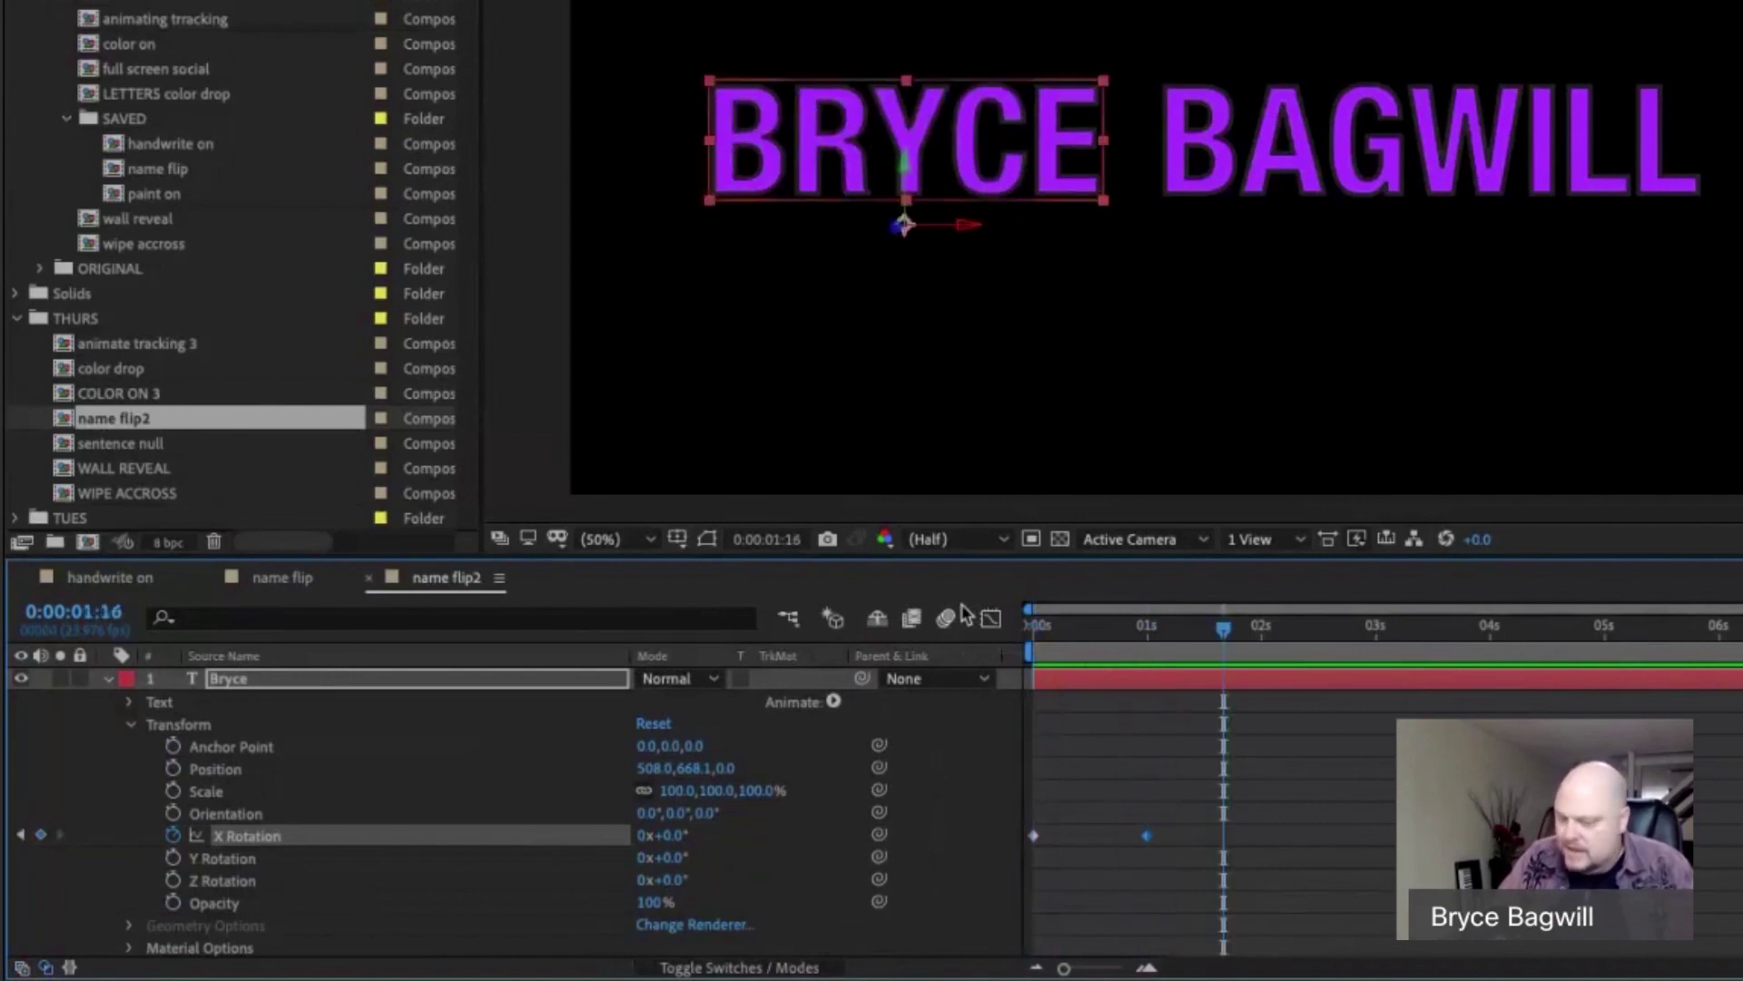
pyautogui.click(108, 681)
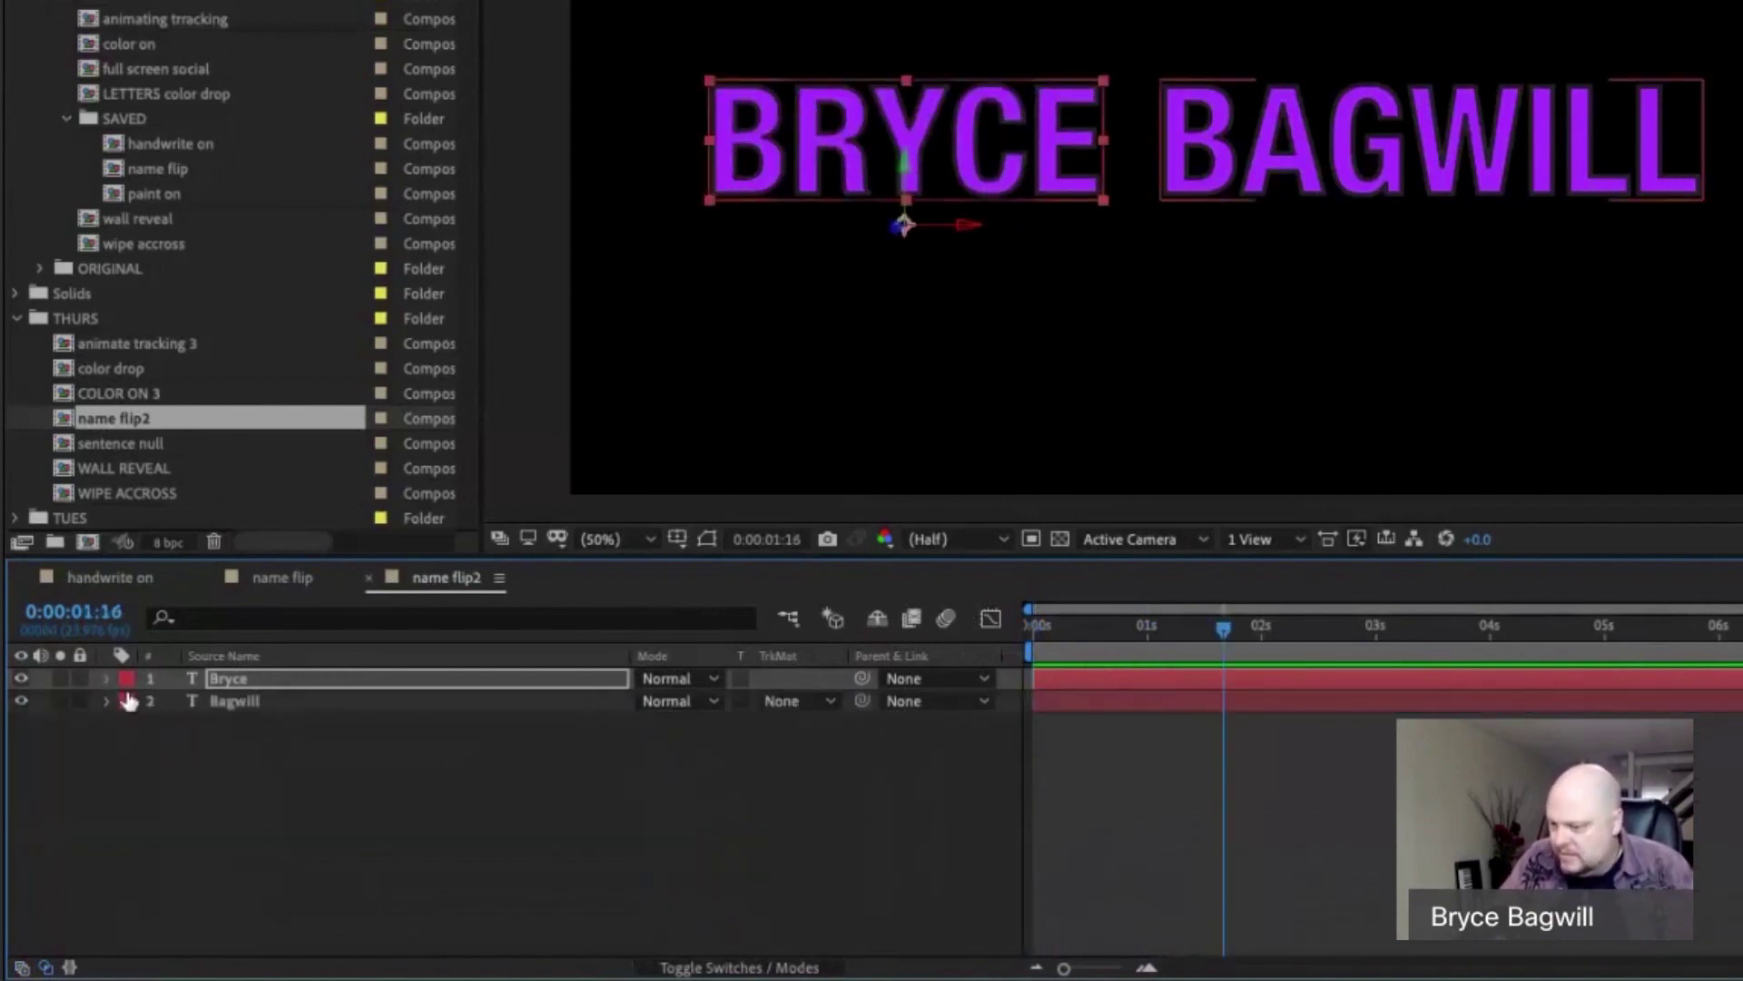
# Keyframe Bagwill's X Rotation at 0° at 1s and -93° at 0s.
pyautogui.click(263, 710)
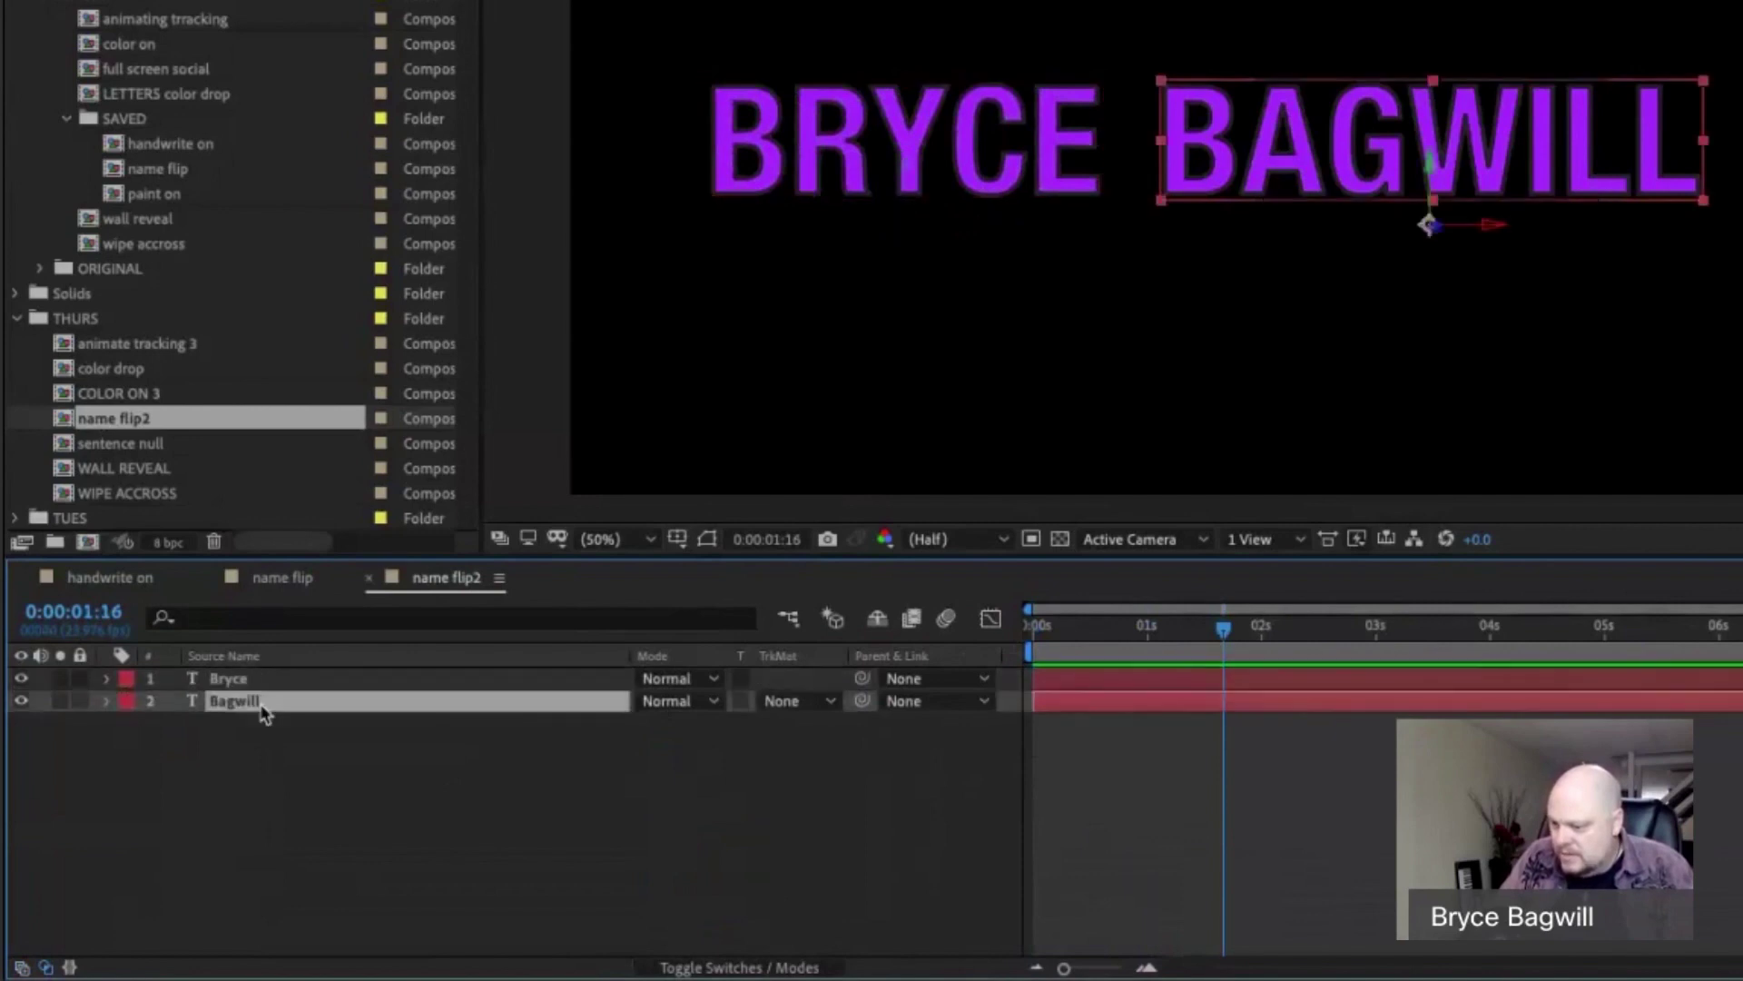
pyautogui.click(108, 701)
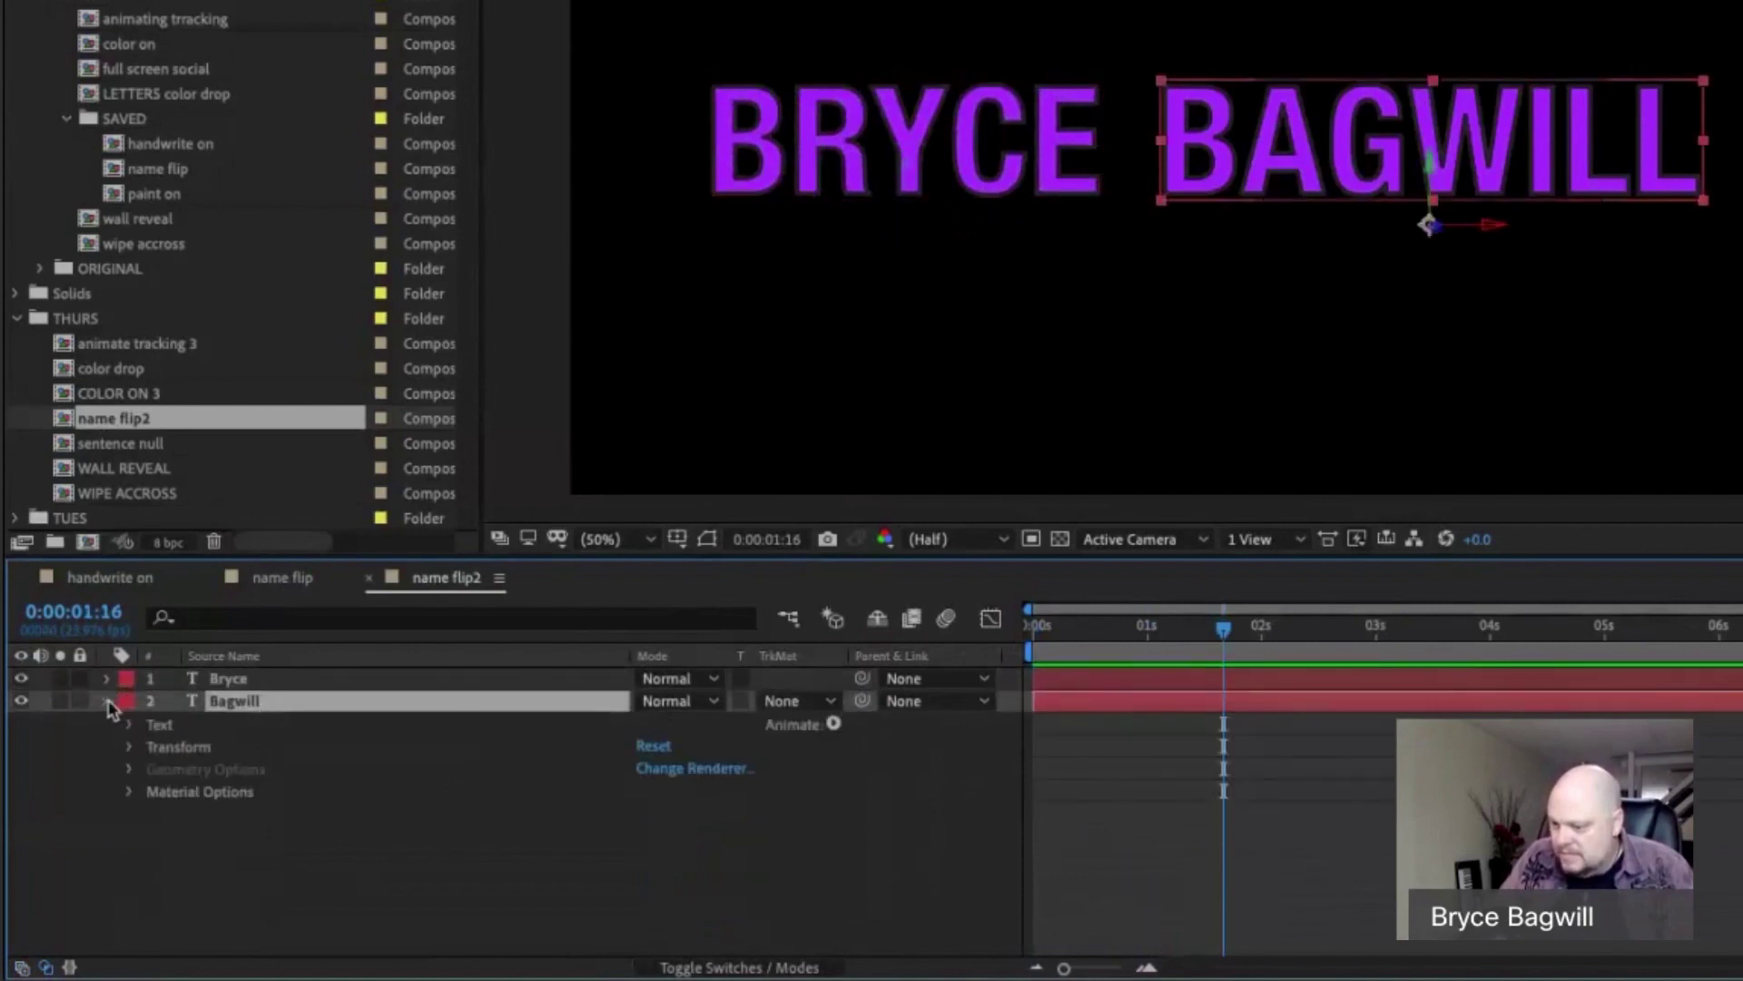
pyautogui.click(128, 747)
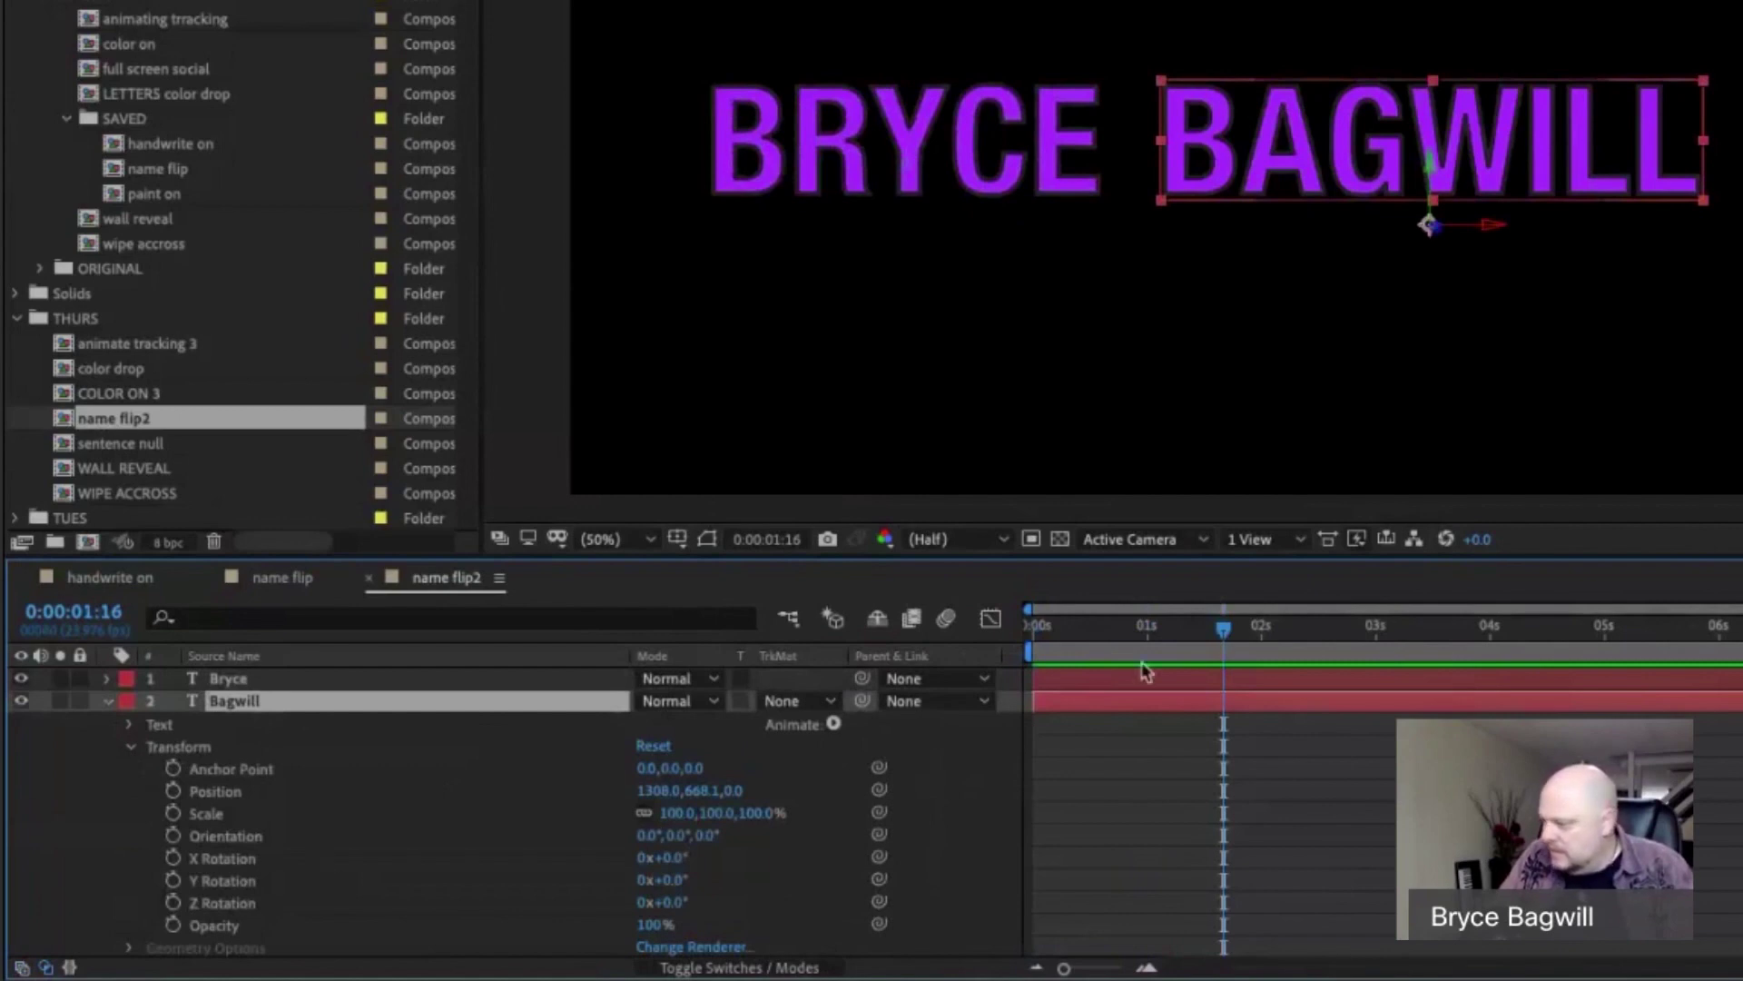
pyautogui.moveTo(1224, 628); pyautogui.dragTo(1148, 630)
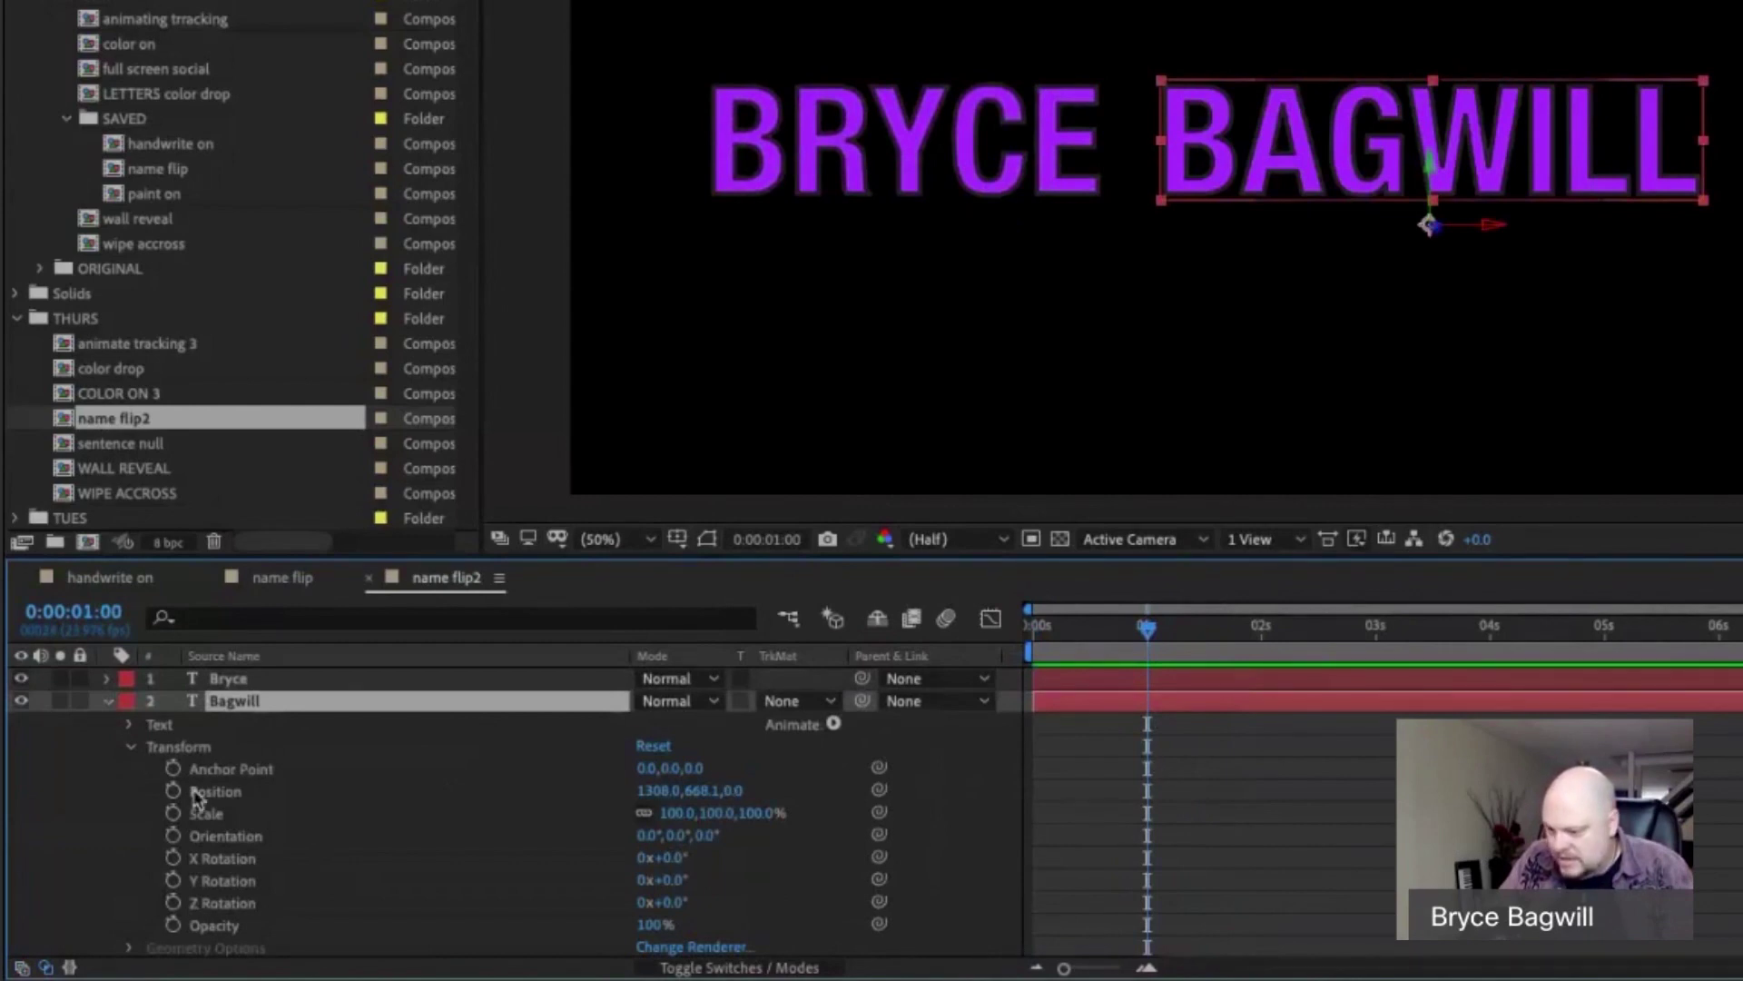
pyautogui.click(172, 858)
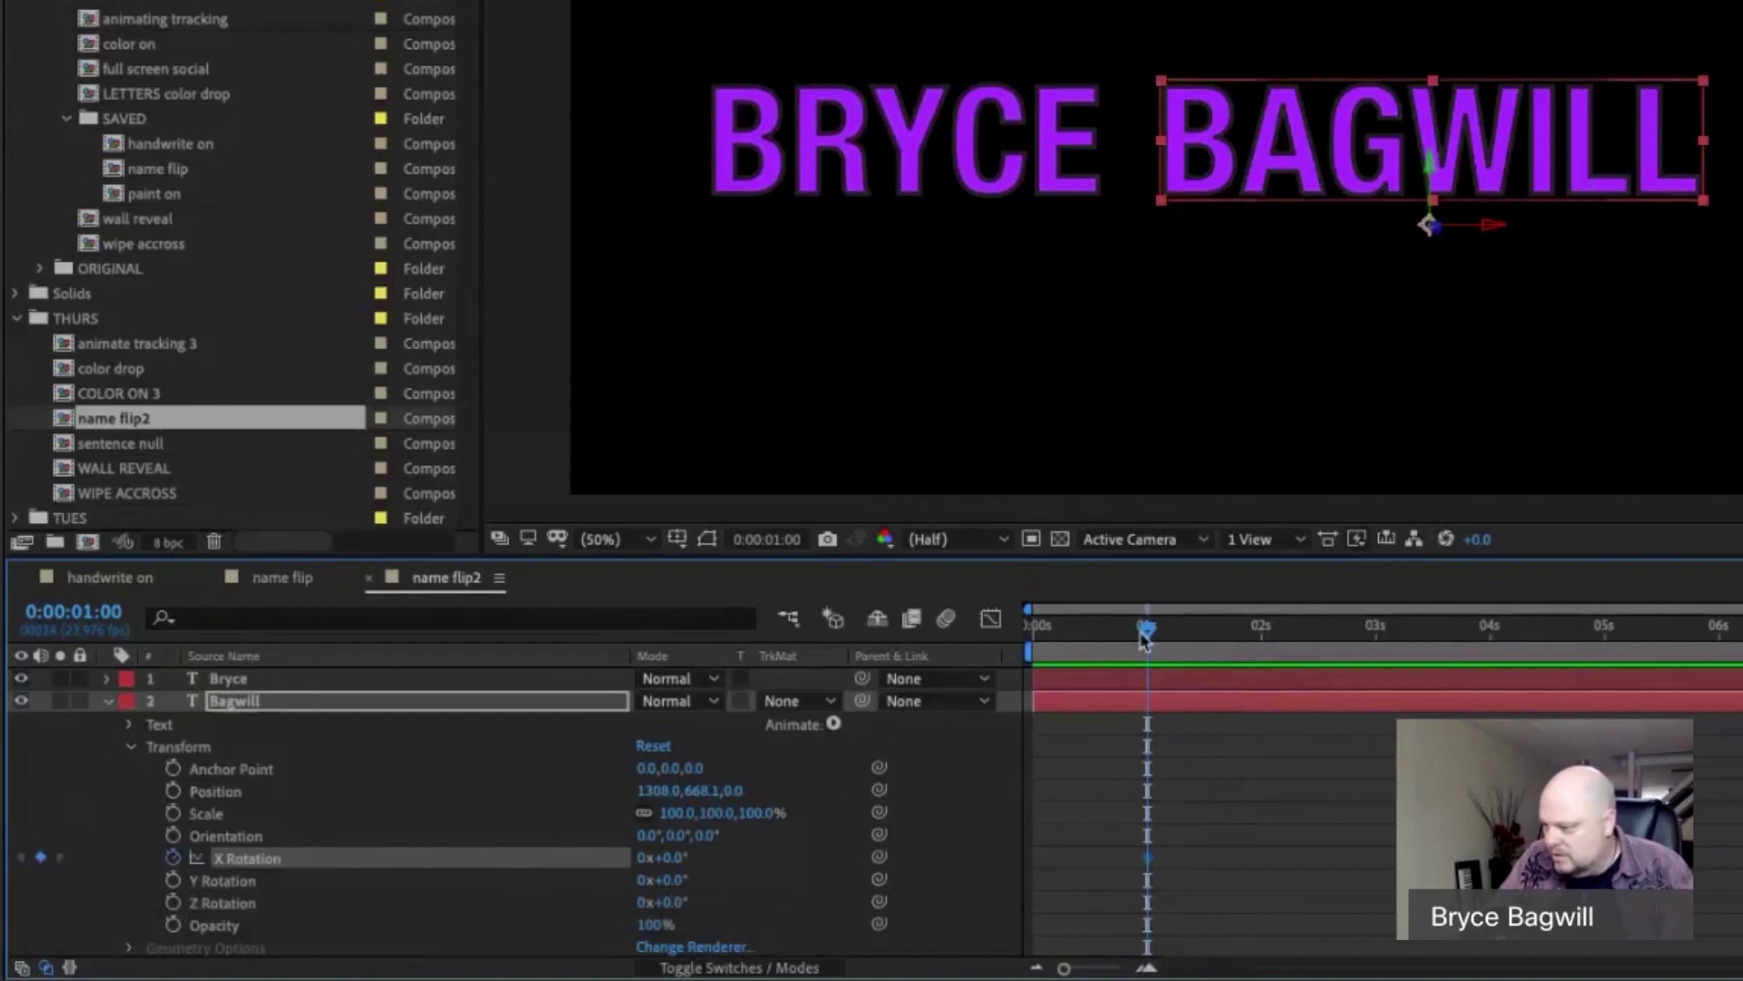
pyautogui.moveTo(1144, 638); pyautogui.dragTo(1033, 635)
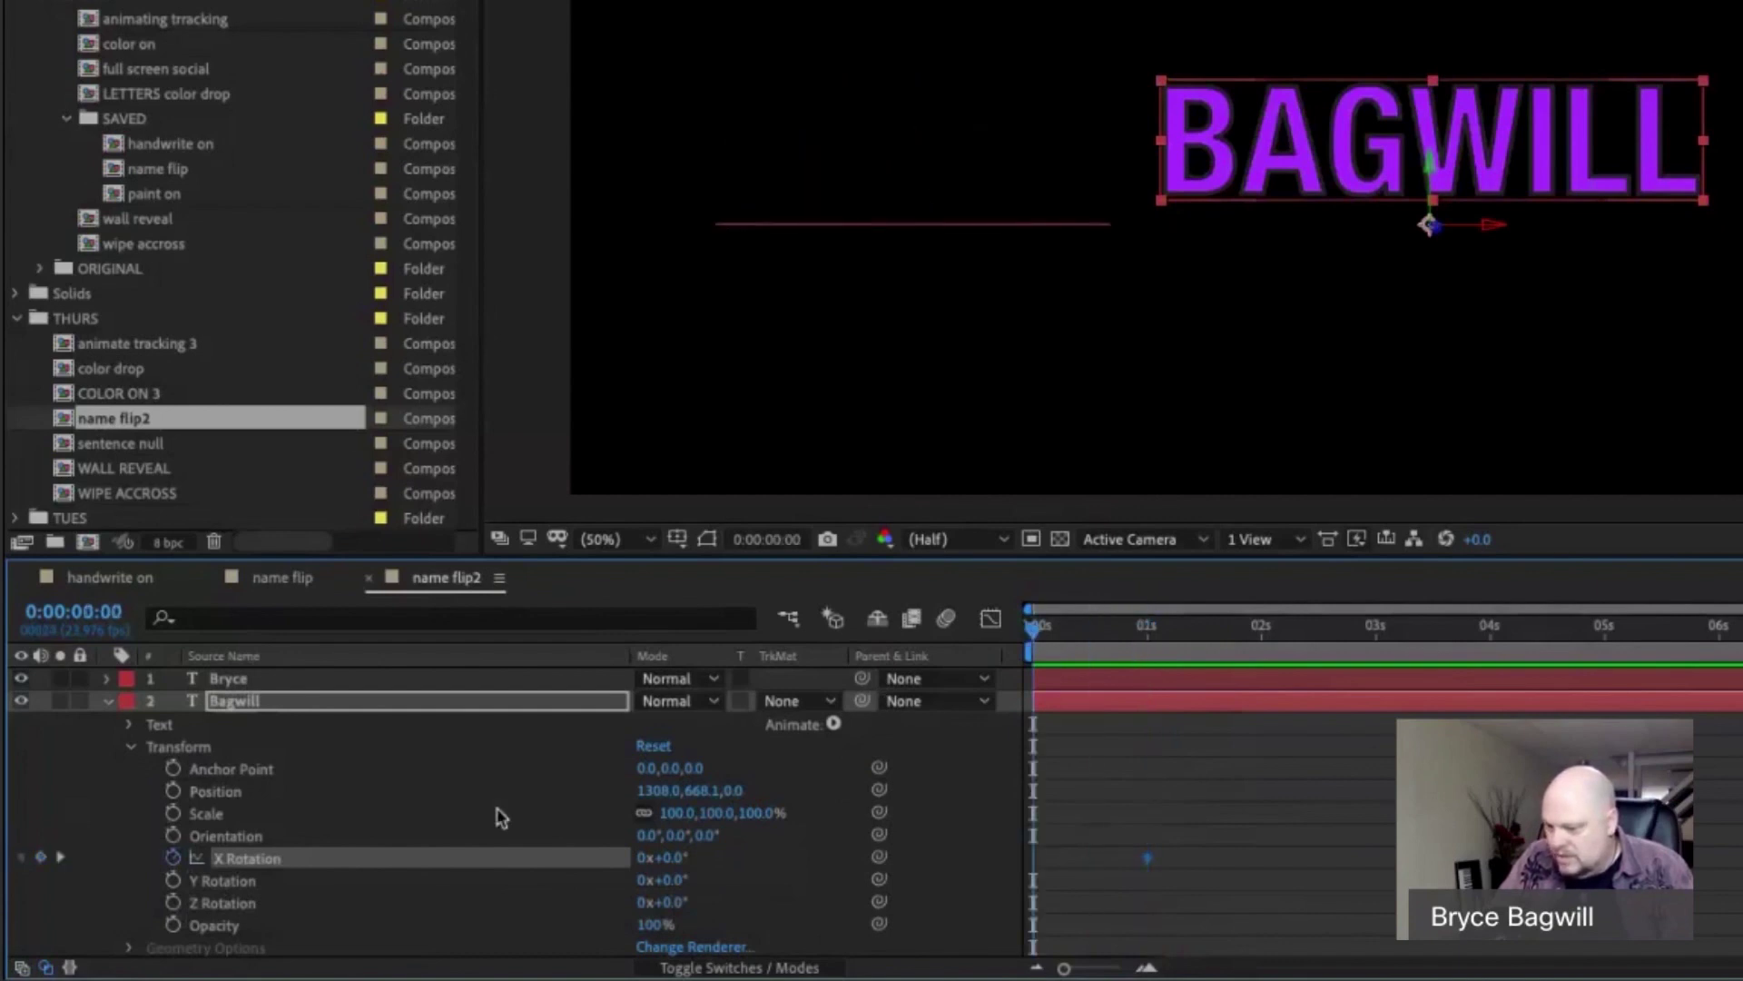
pyautogui.click(40, 857)
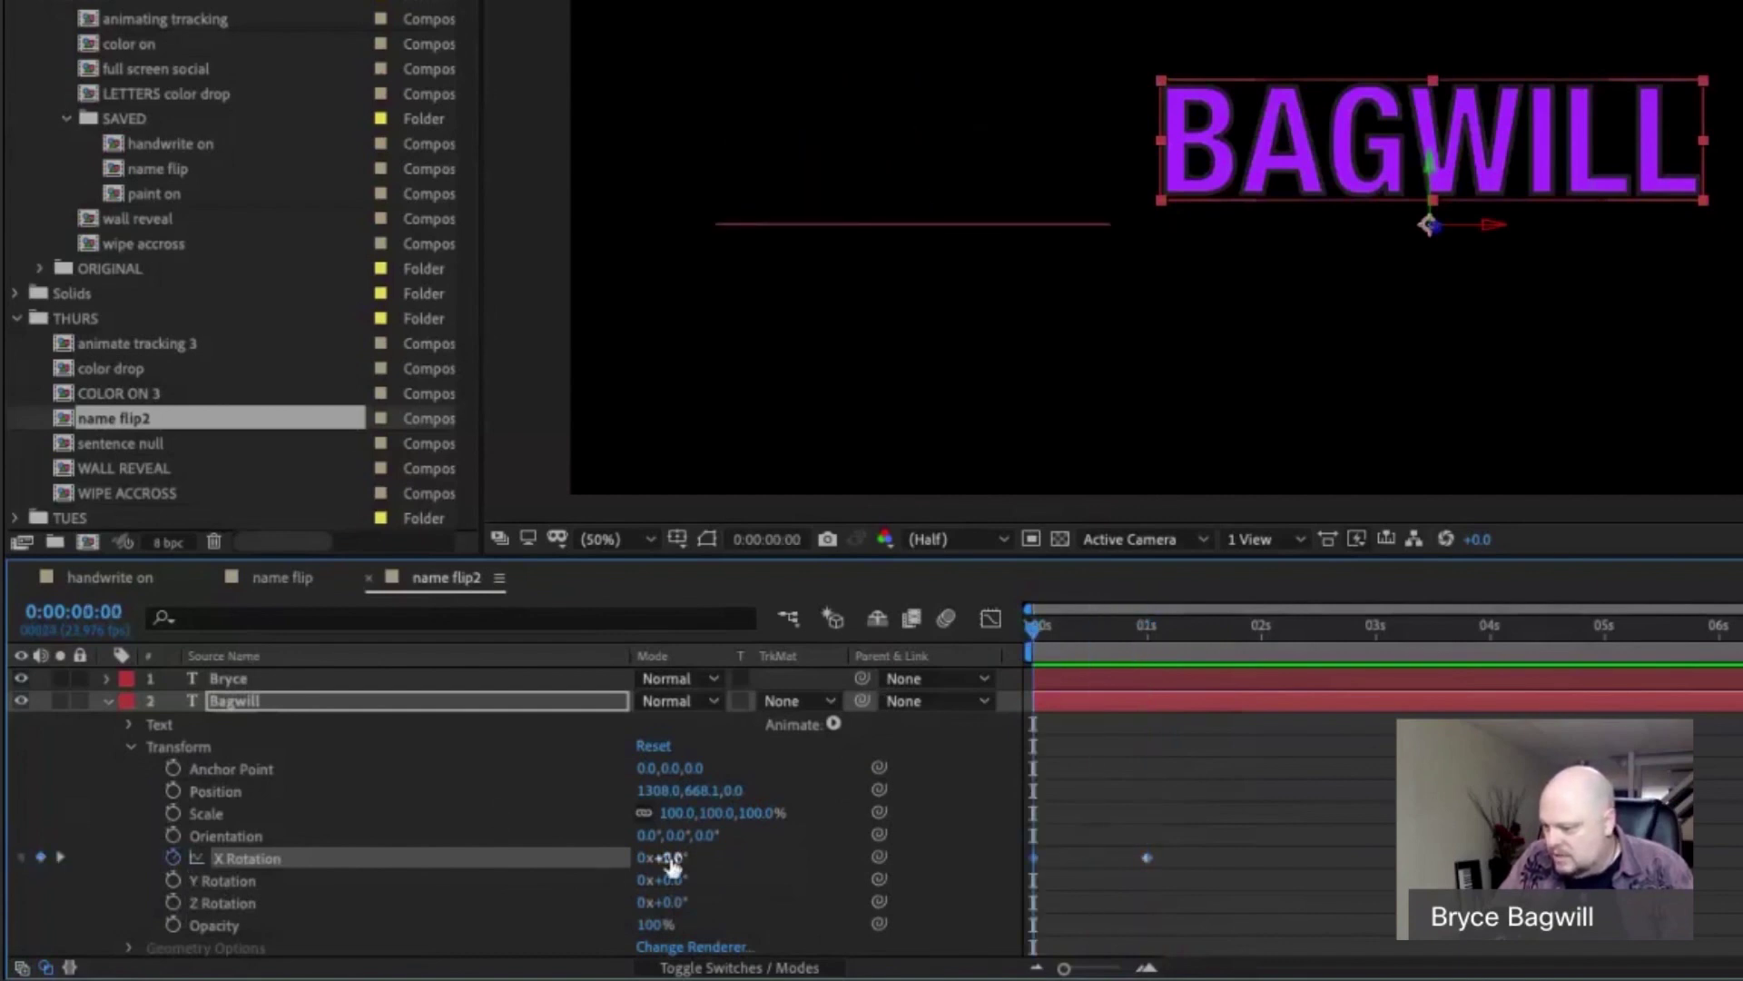
pyautogui.click(672, 858)
pyautogui.write('-93')
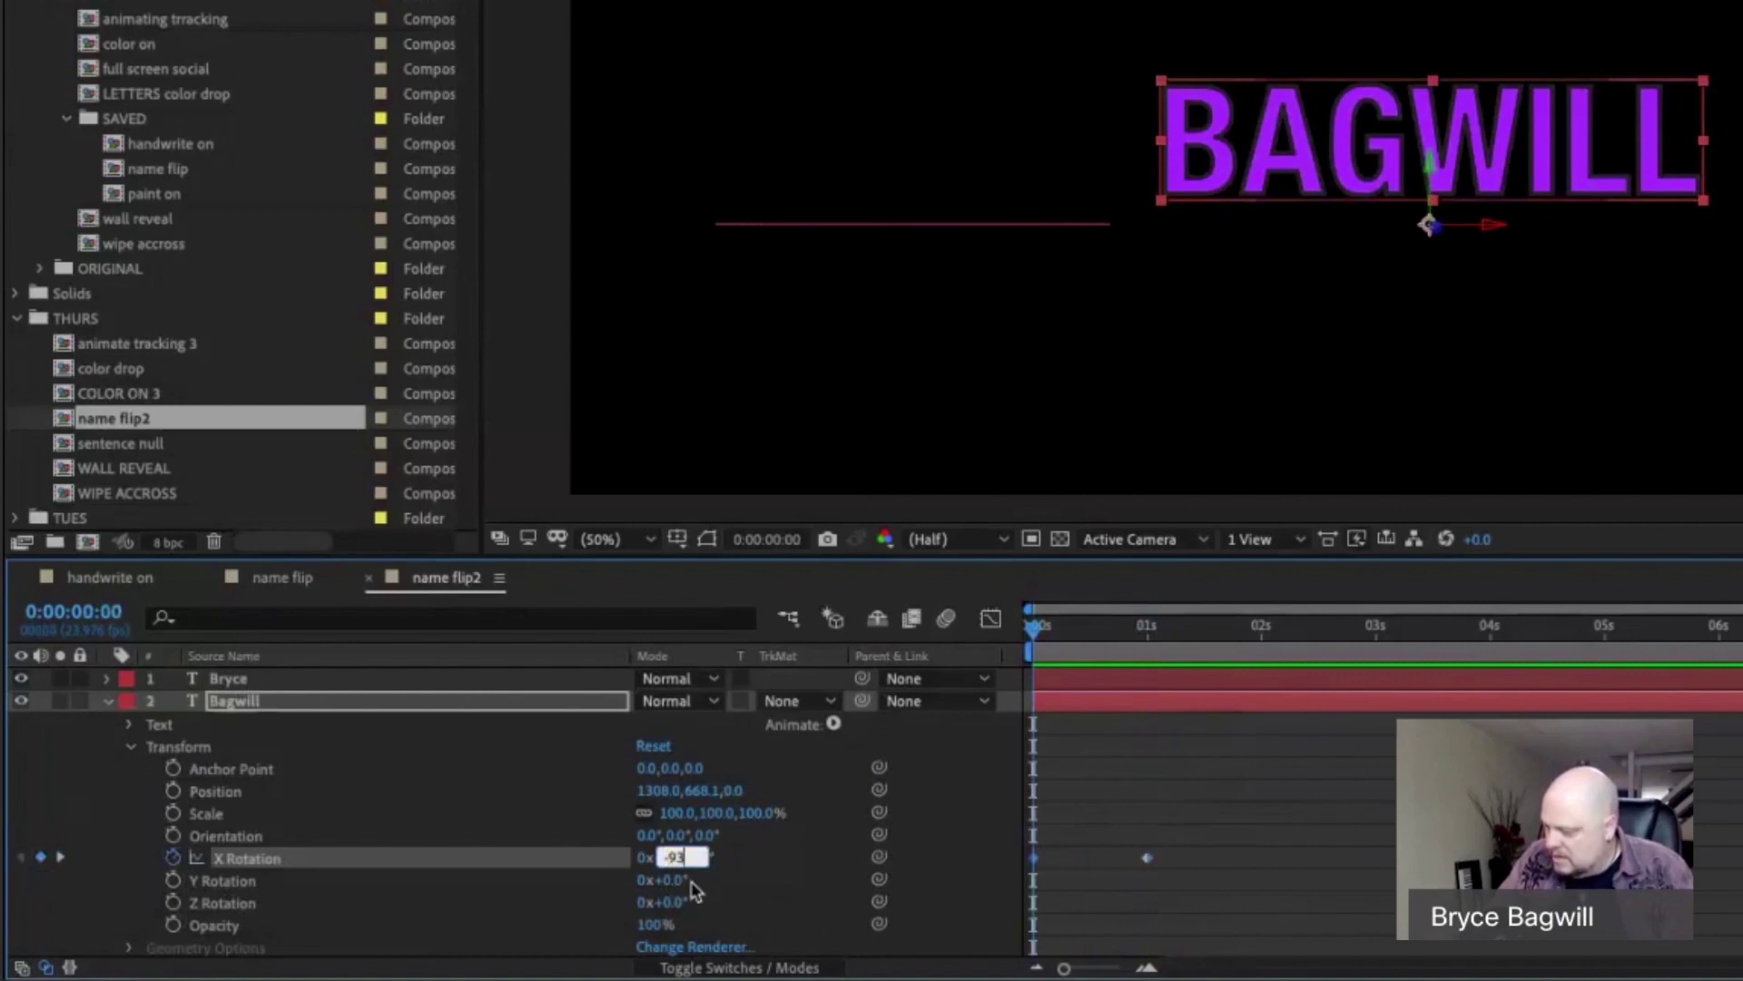
pyautogui.press('Return')
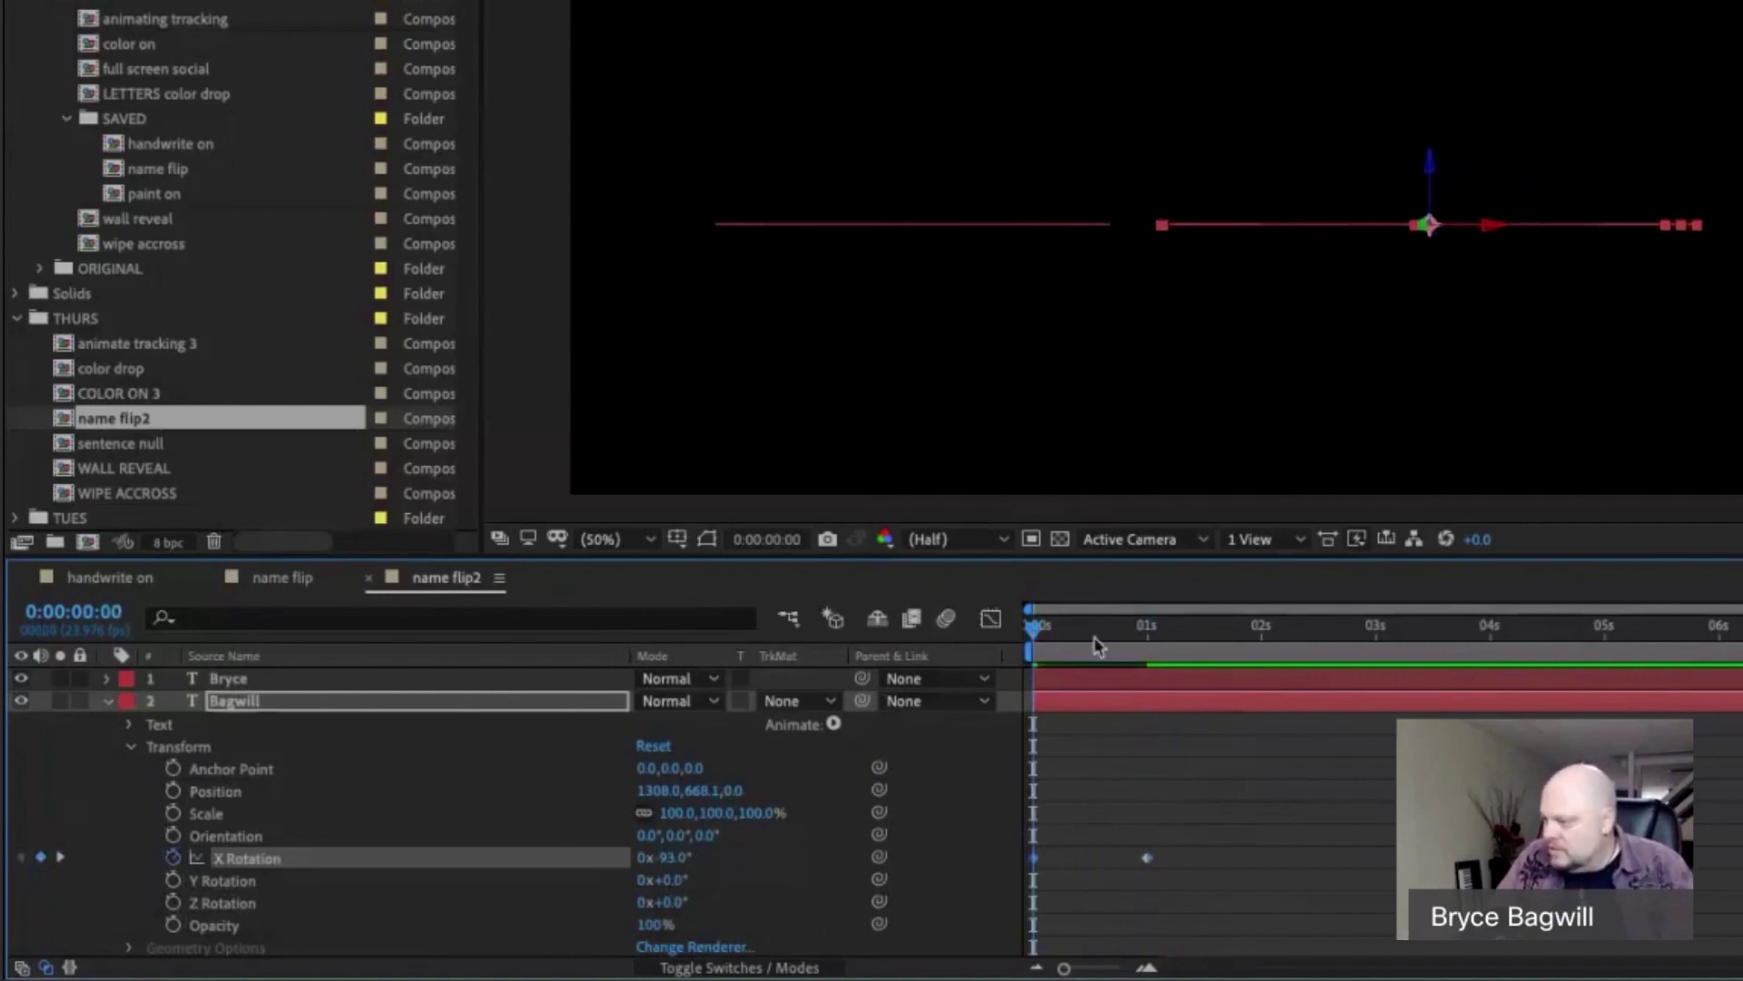
# Delay Bagwill by about half a second, preview, and reveal both layers' keyframes.
pyautogui.click(106, 701)
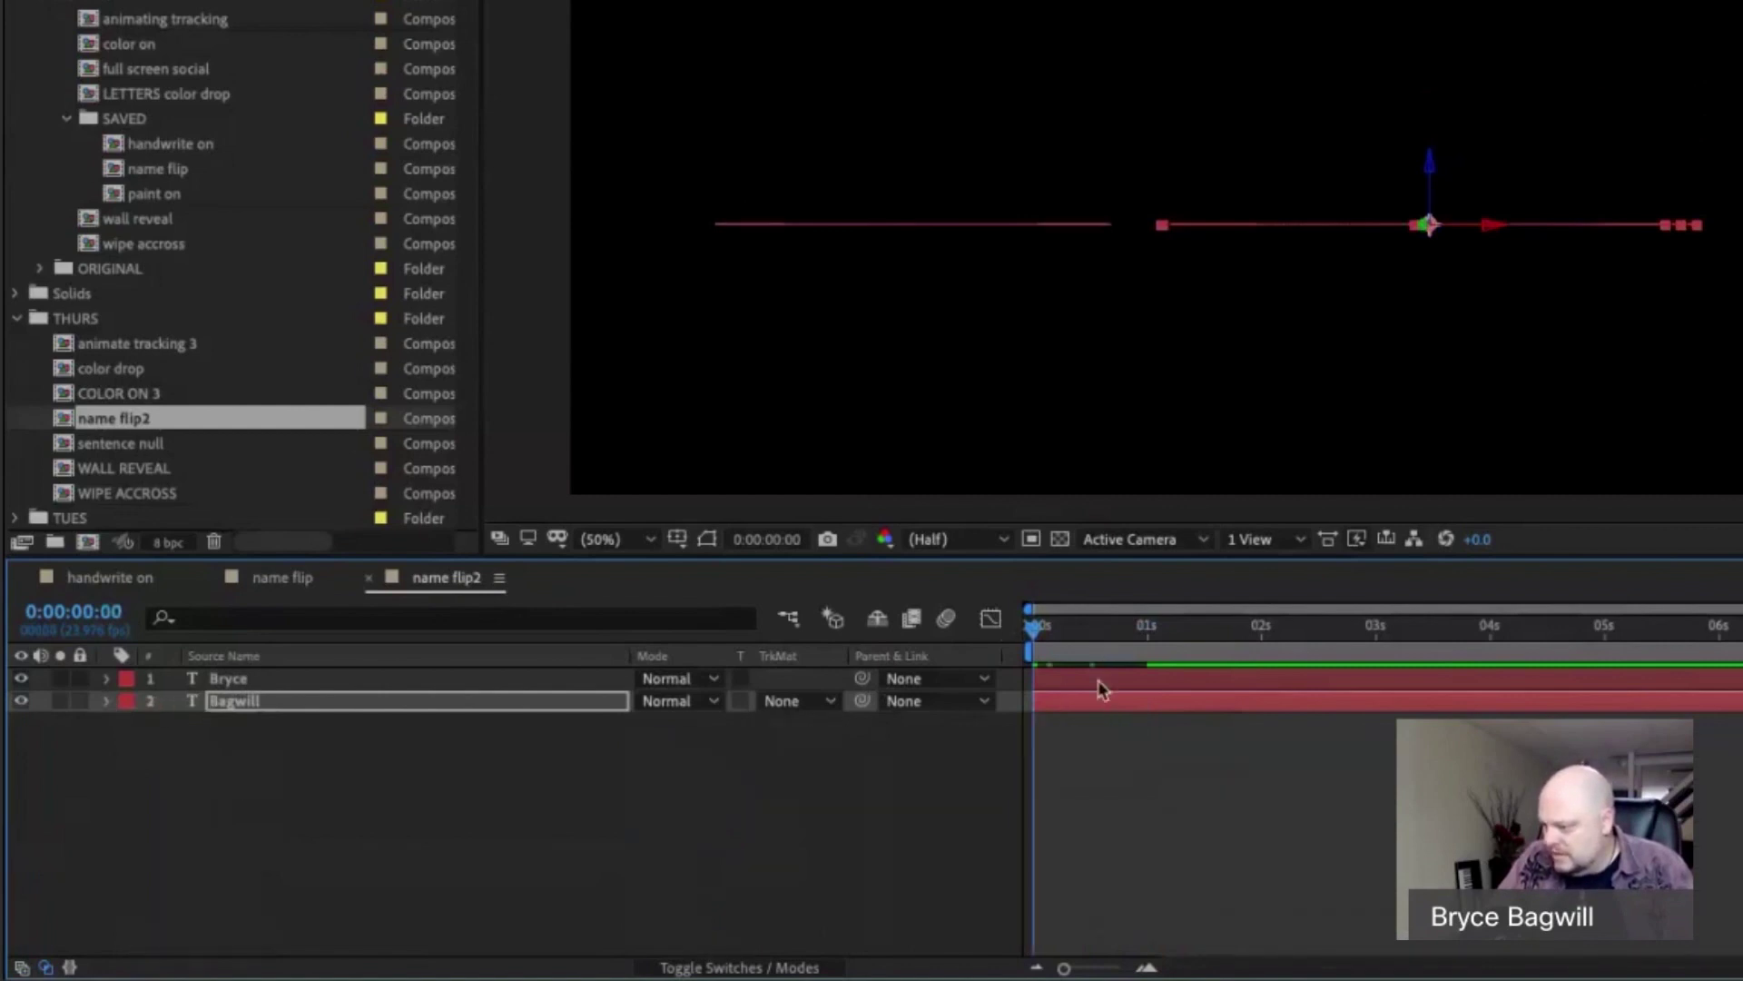
pyautogui.moveTo(1098, 692); pyautogui.dragTo(1152, 708)
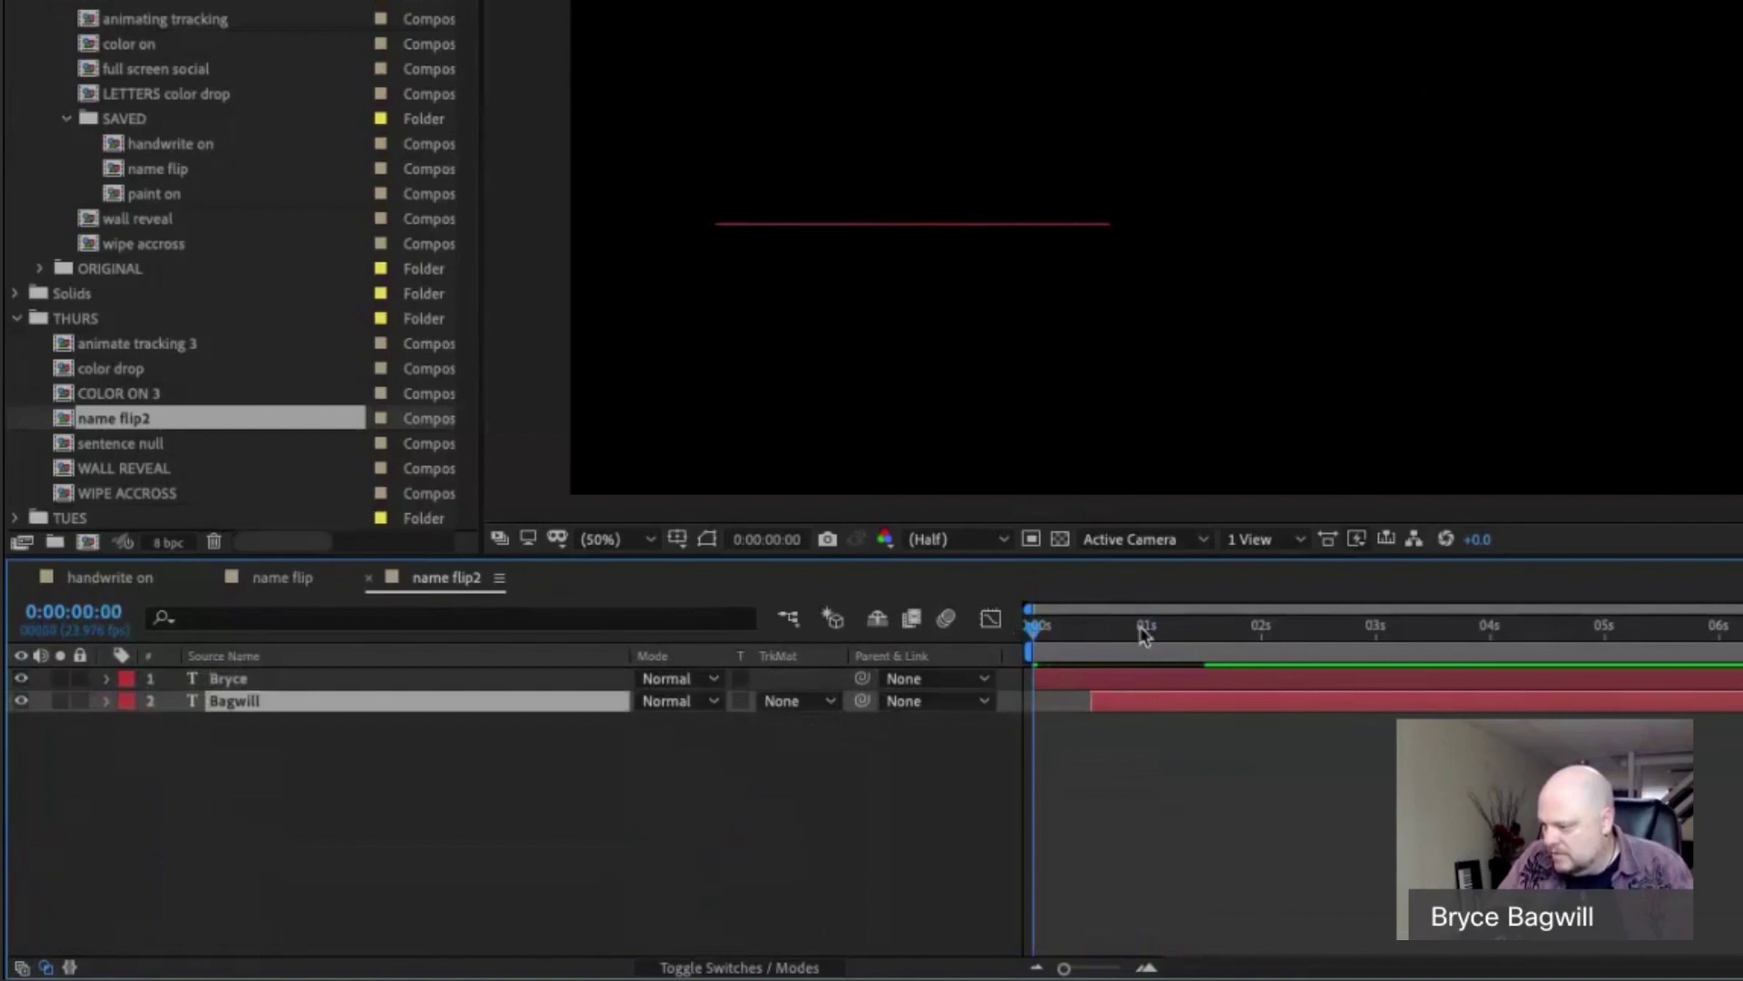
pyautogui.press('space')
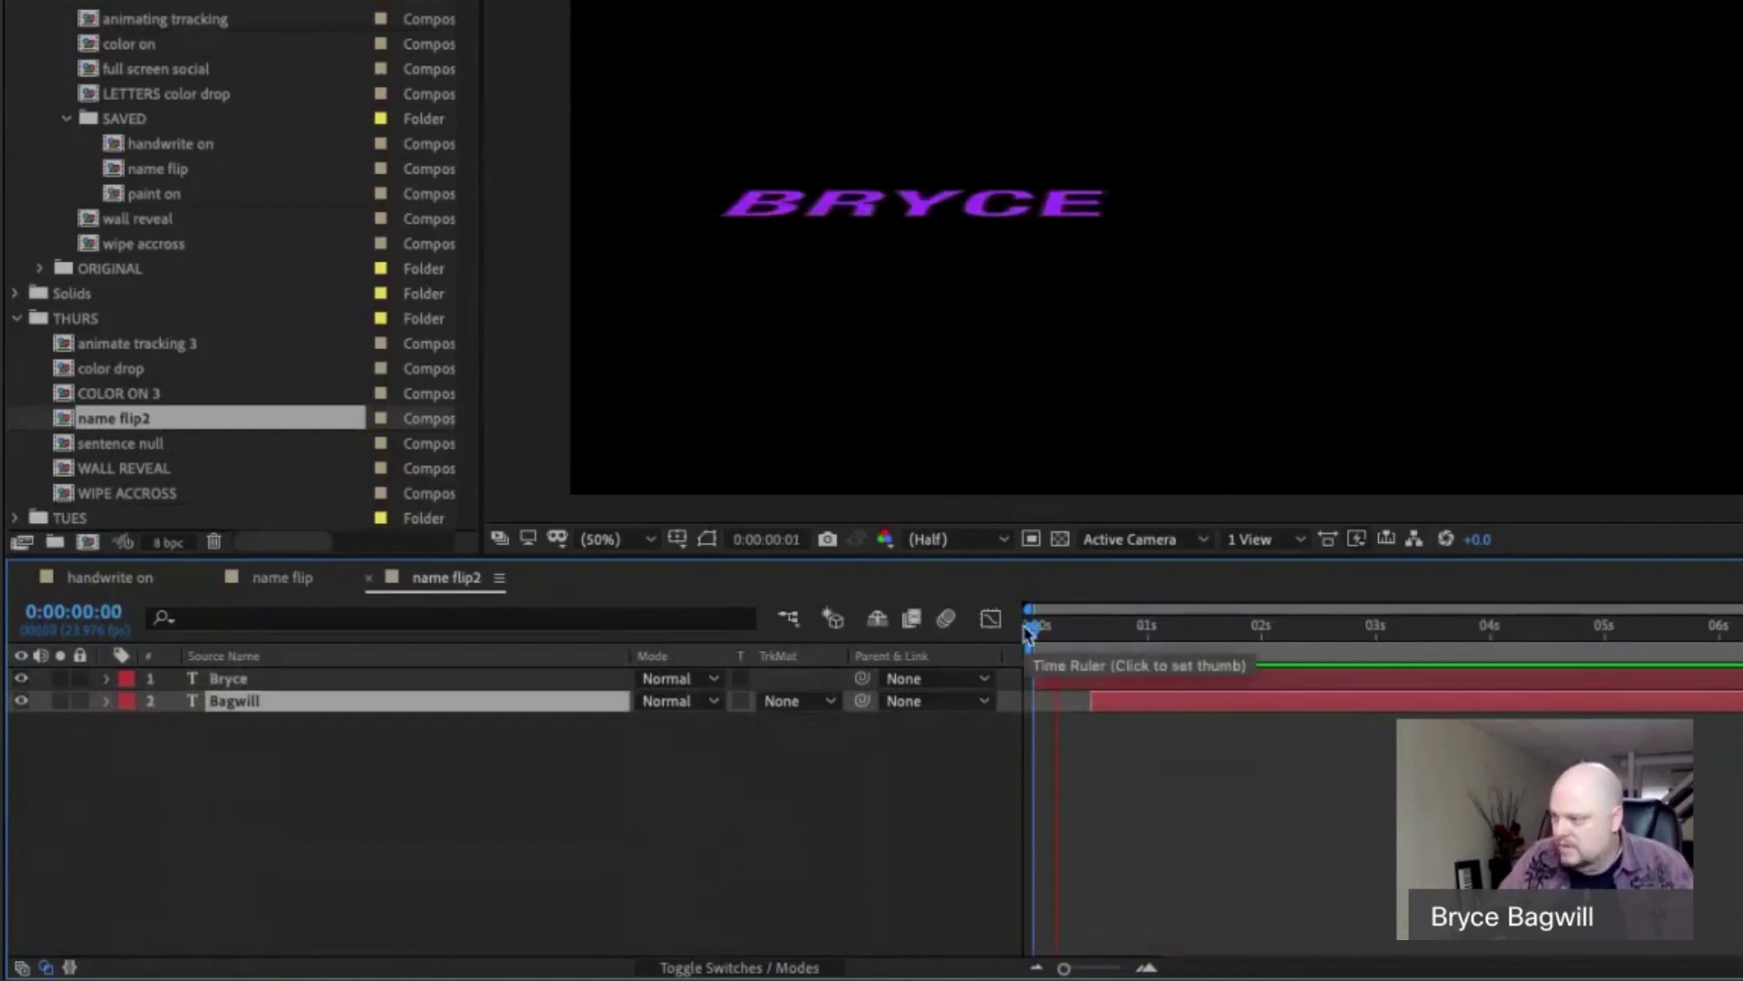
pyautogui.press('space')
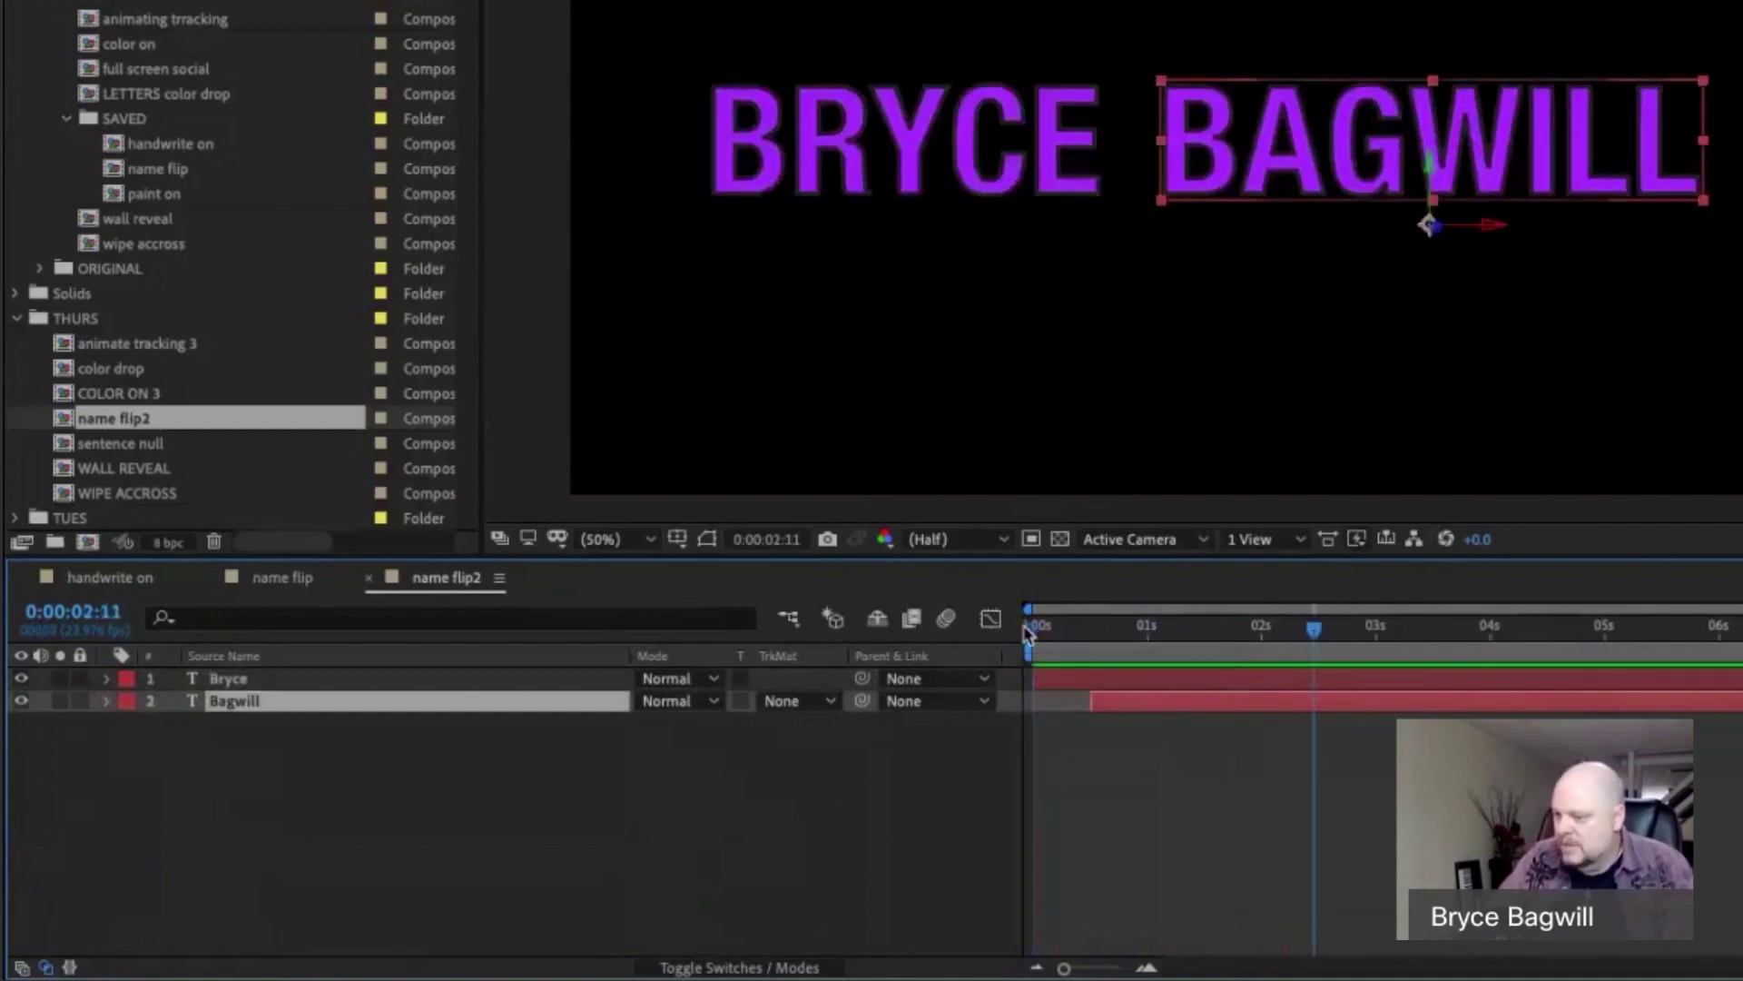
pyautogui.click(536, 681)
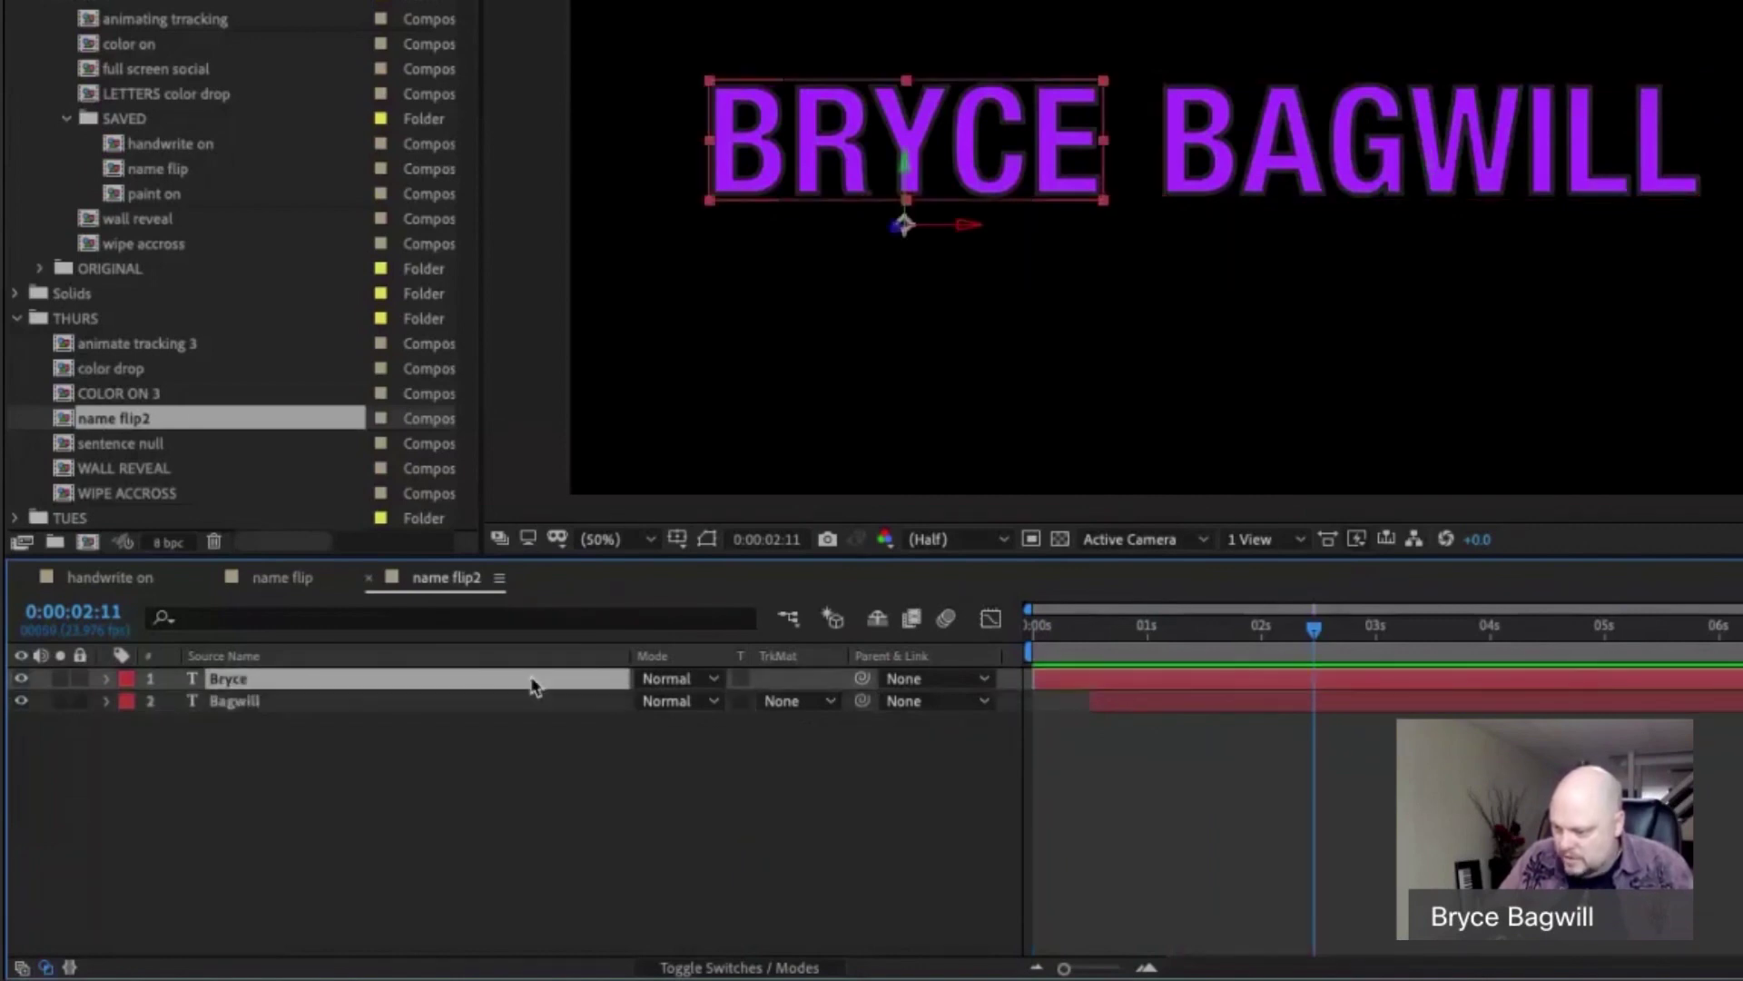
pyautogui.moveTo(525, 792); pyautogui.dragTo(463, 681)
pyautogui.press('u')
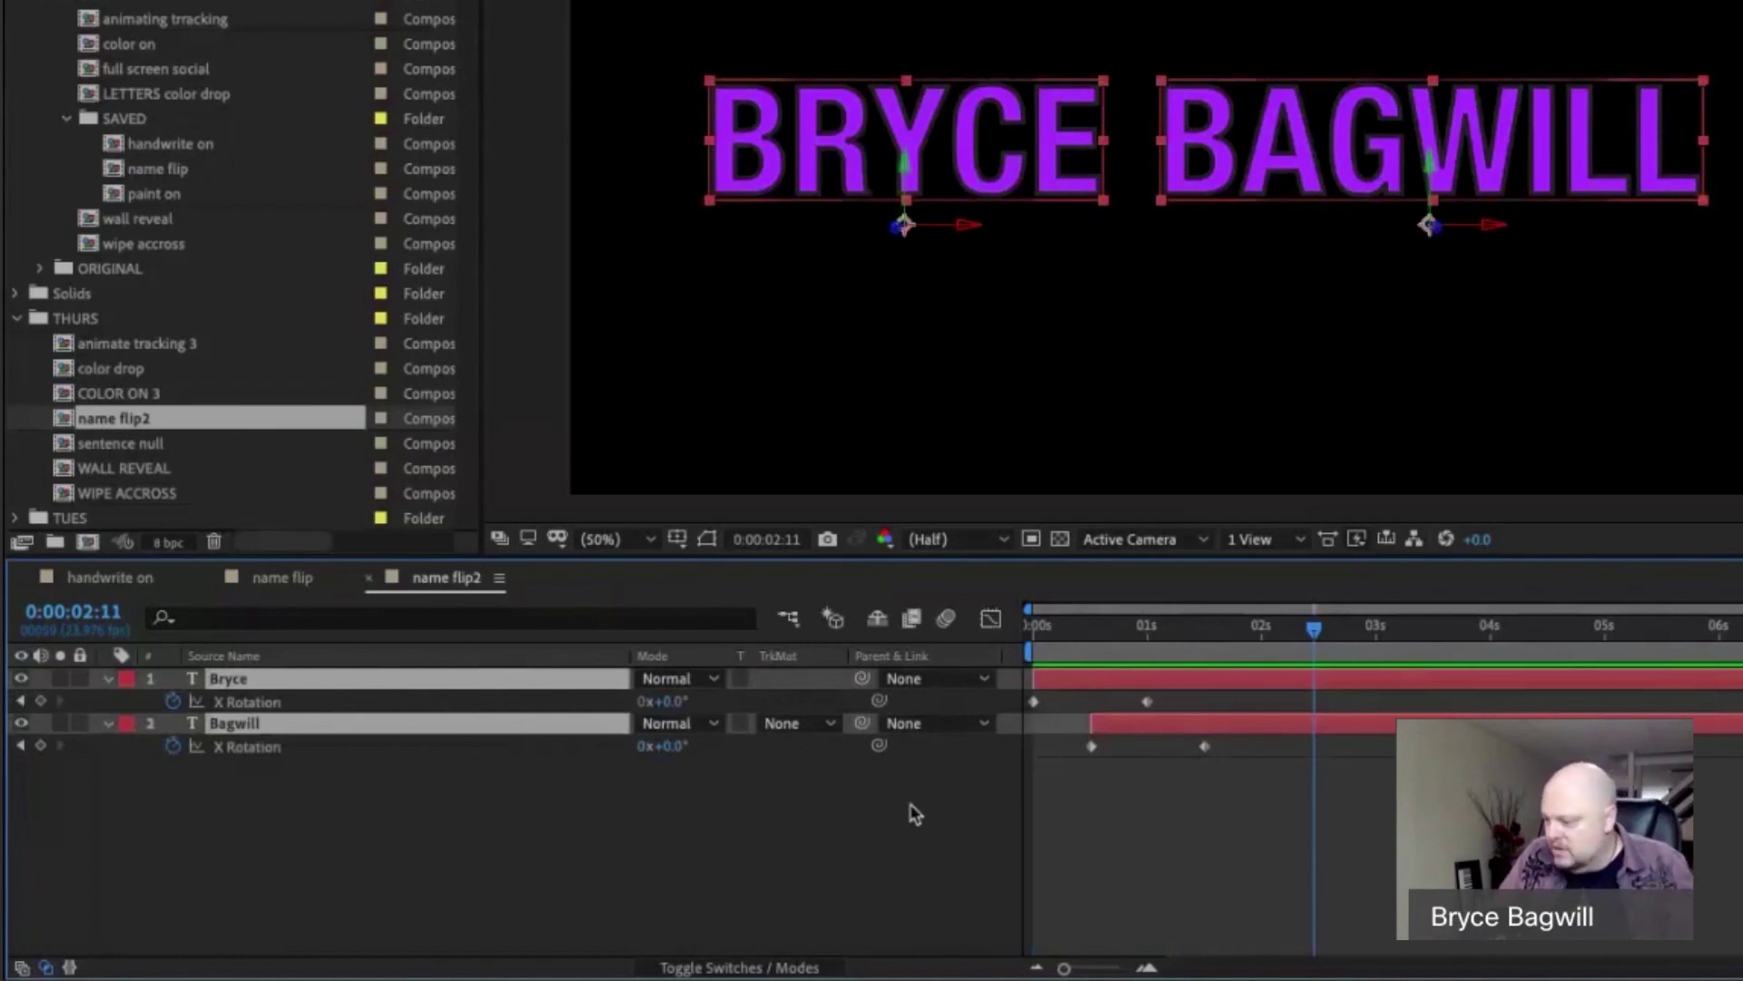
pyautogui.click(1147, 703)
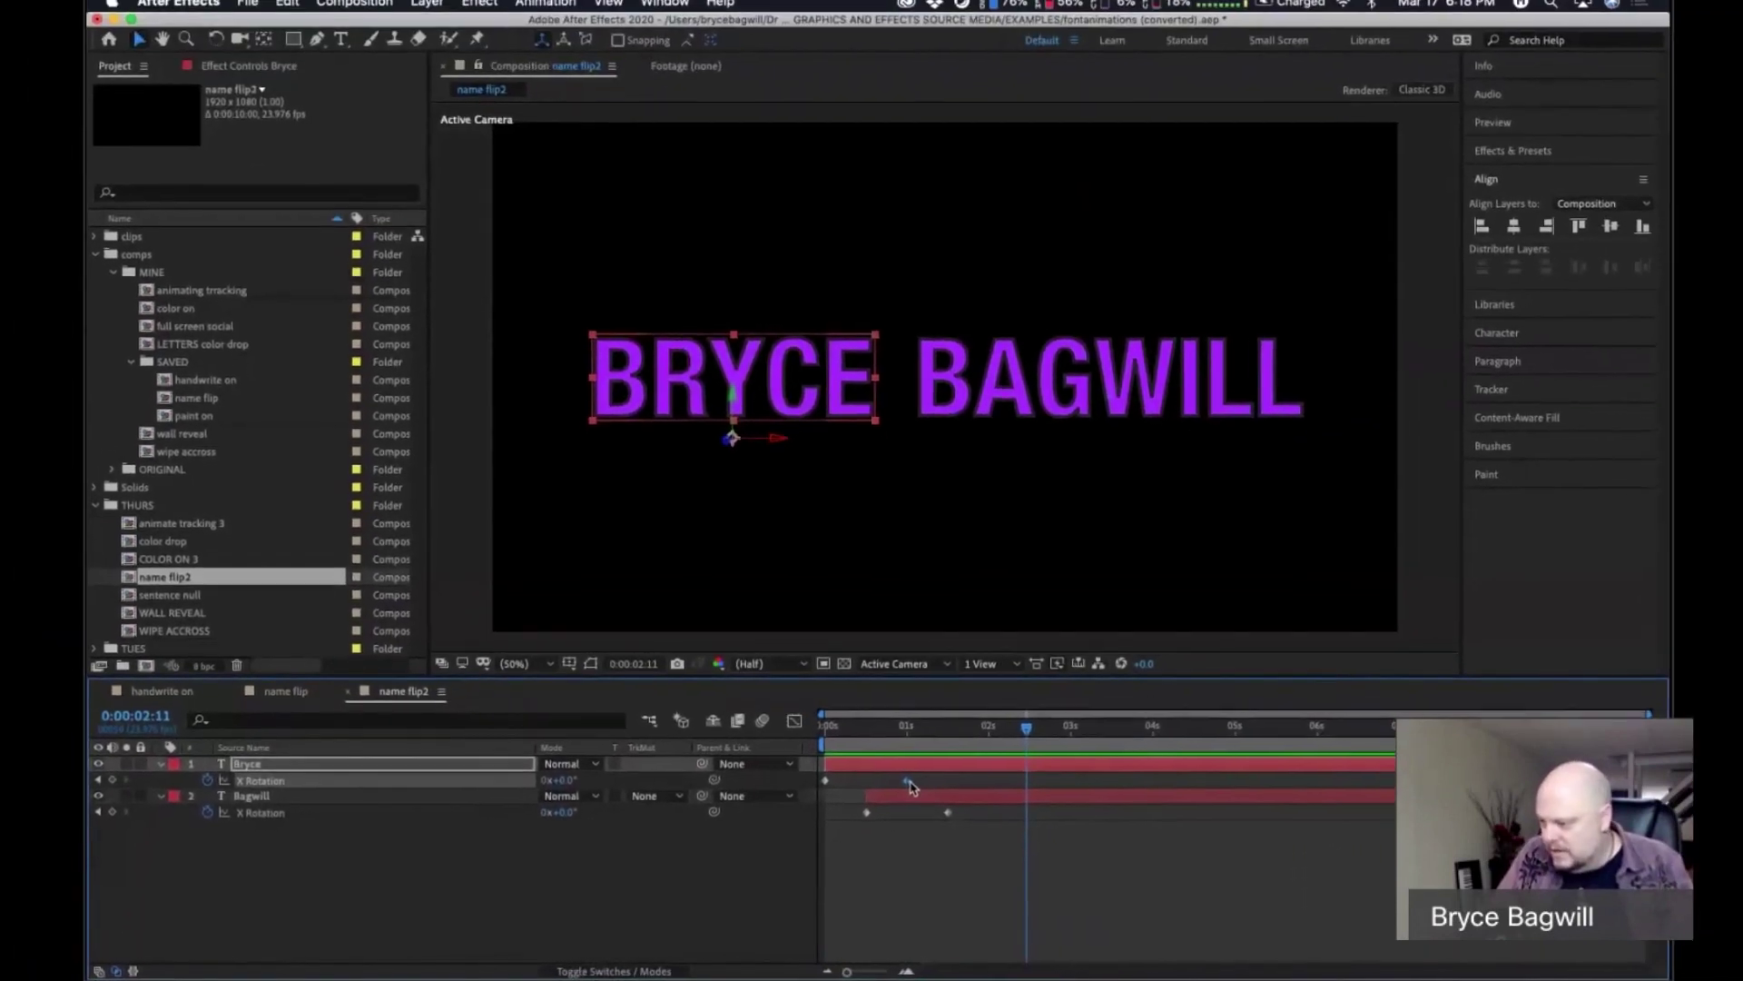
pyautogui.rightClick(910, 782)
pyautogui.moveTo(1095, 968)
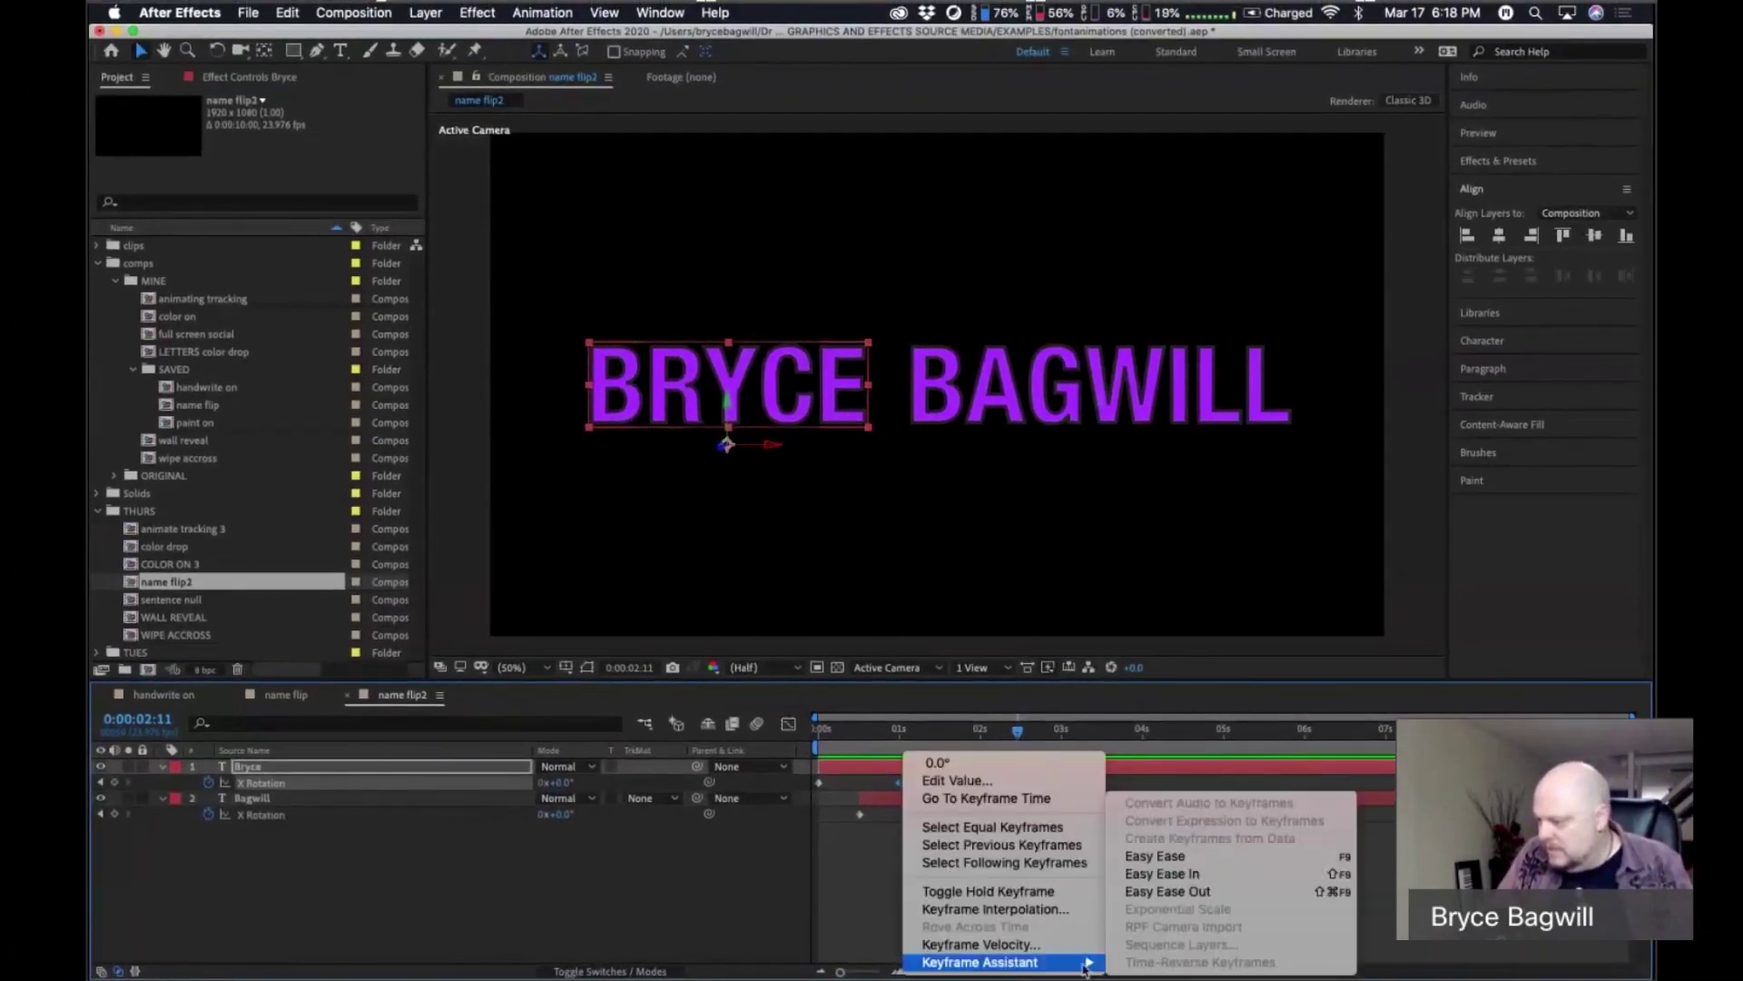
pyautogui.click(1162, 874)
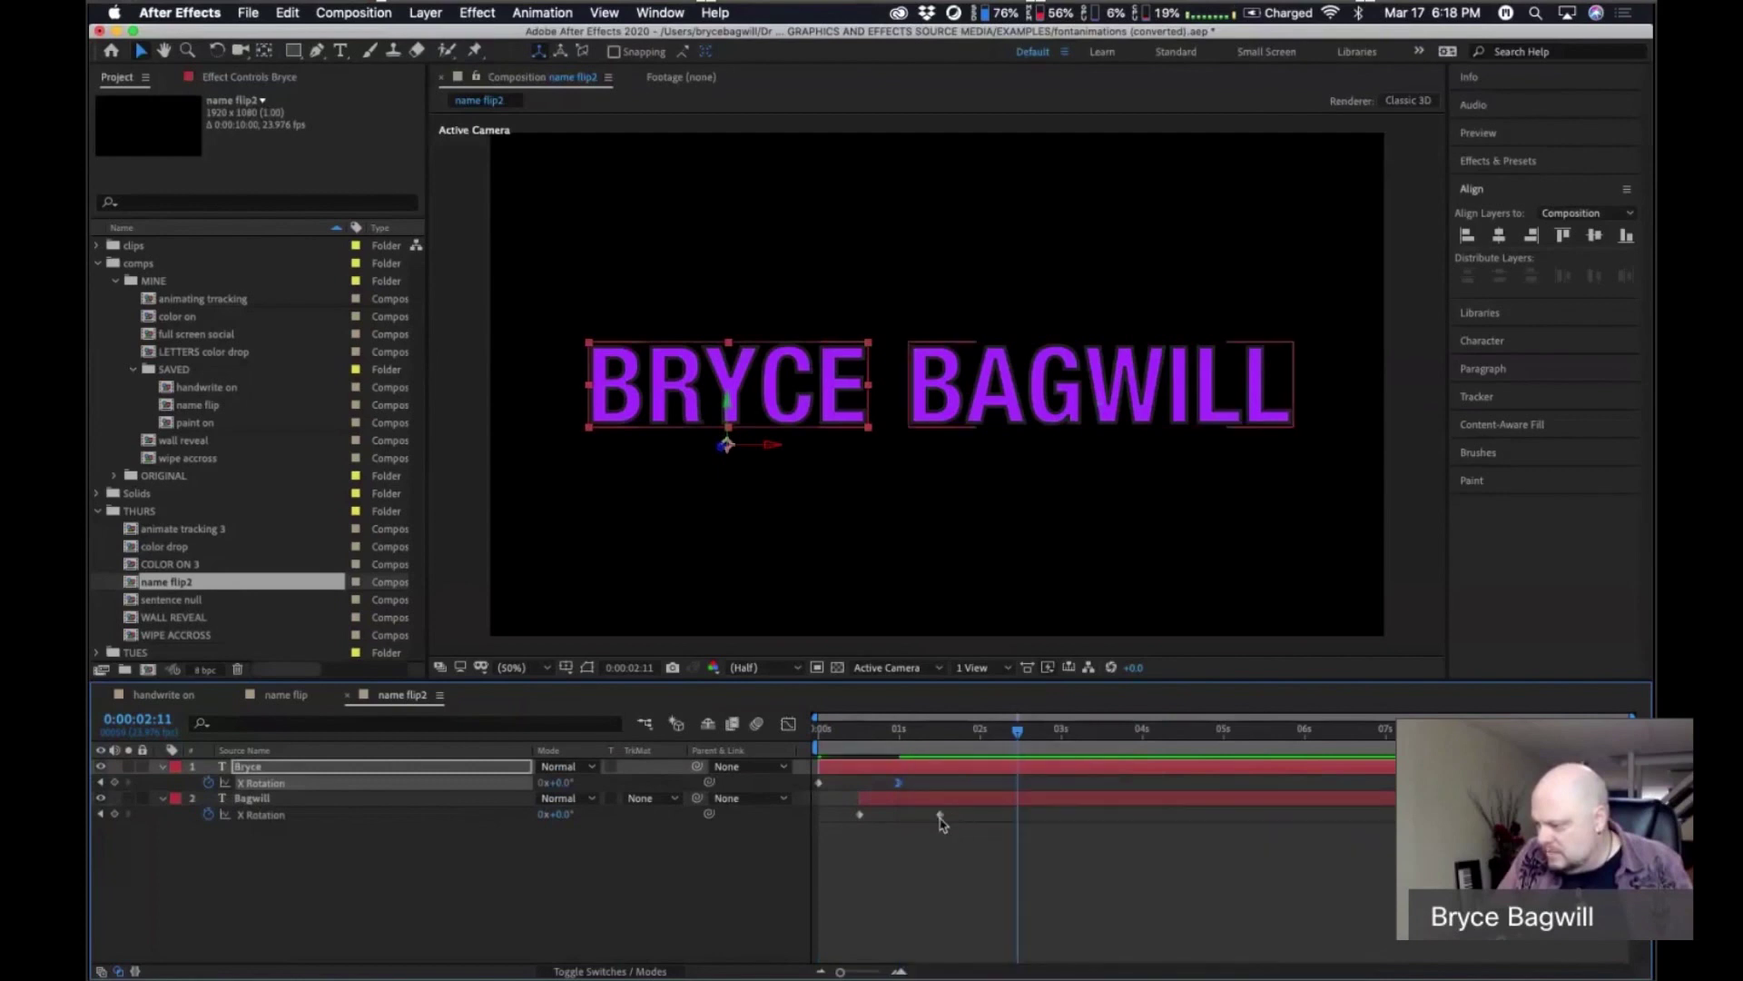
pyautogui.click(939, 815)
pyautogui.rightClick(939, 815)
pyautogui.moveTo(1090, 963)
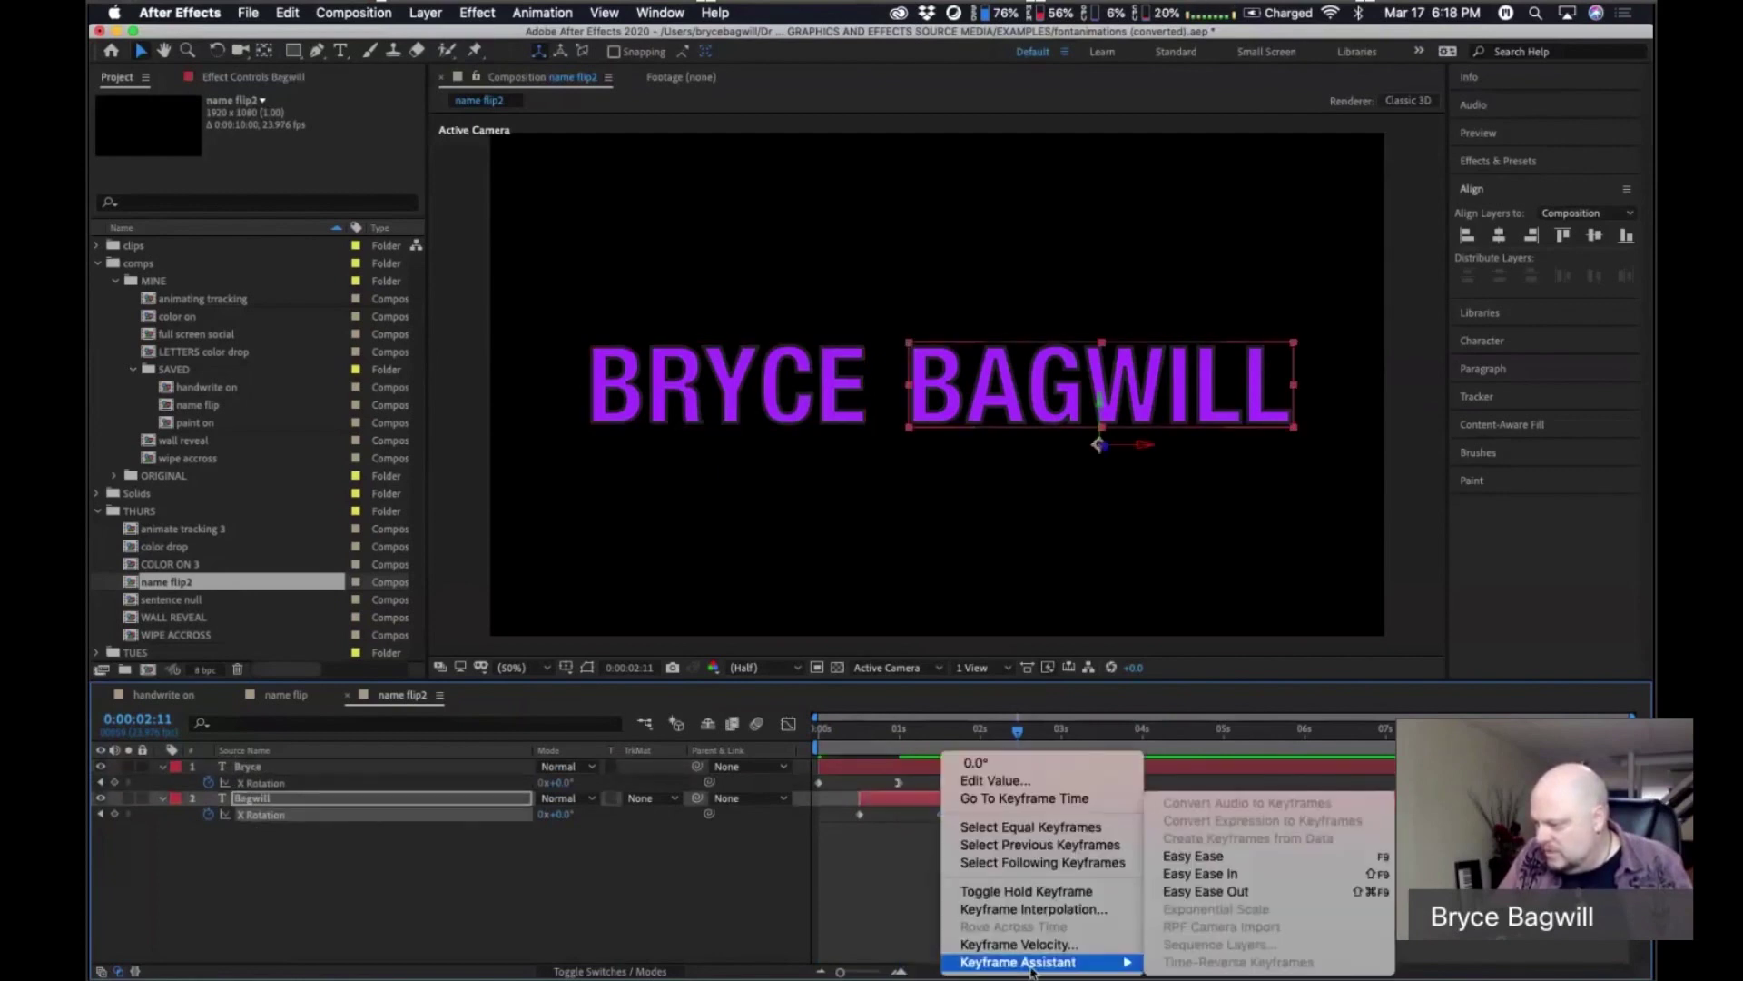
pyautogui.click(1219, 875)
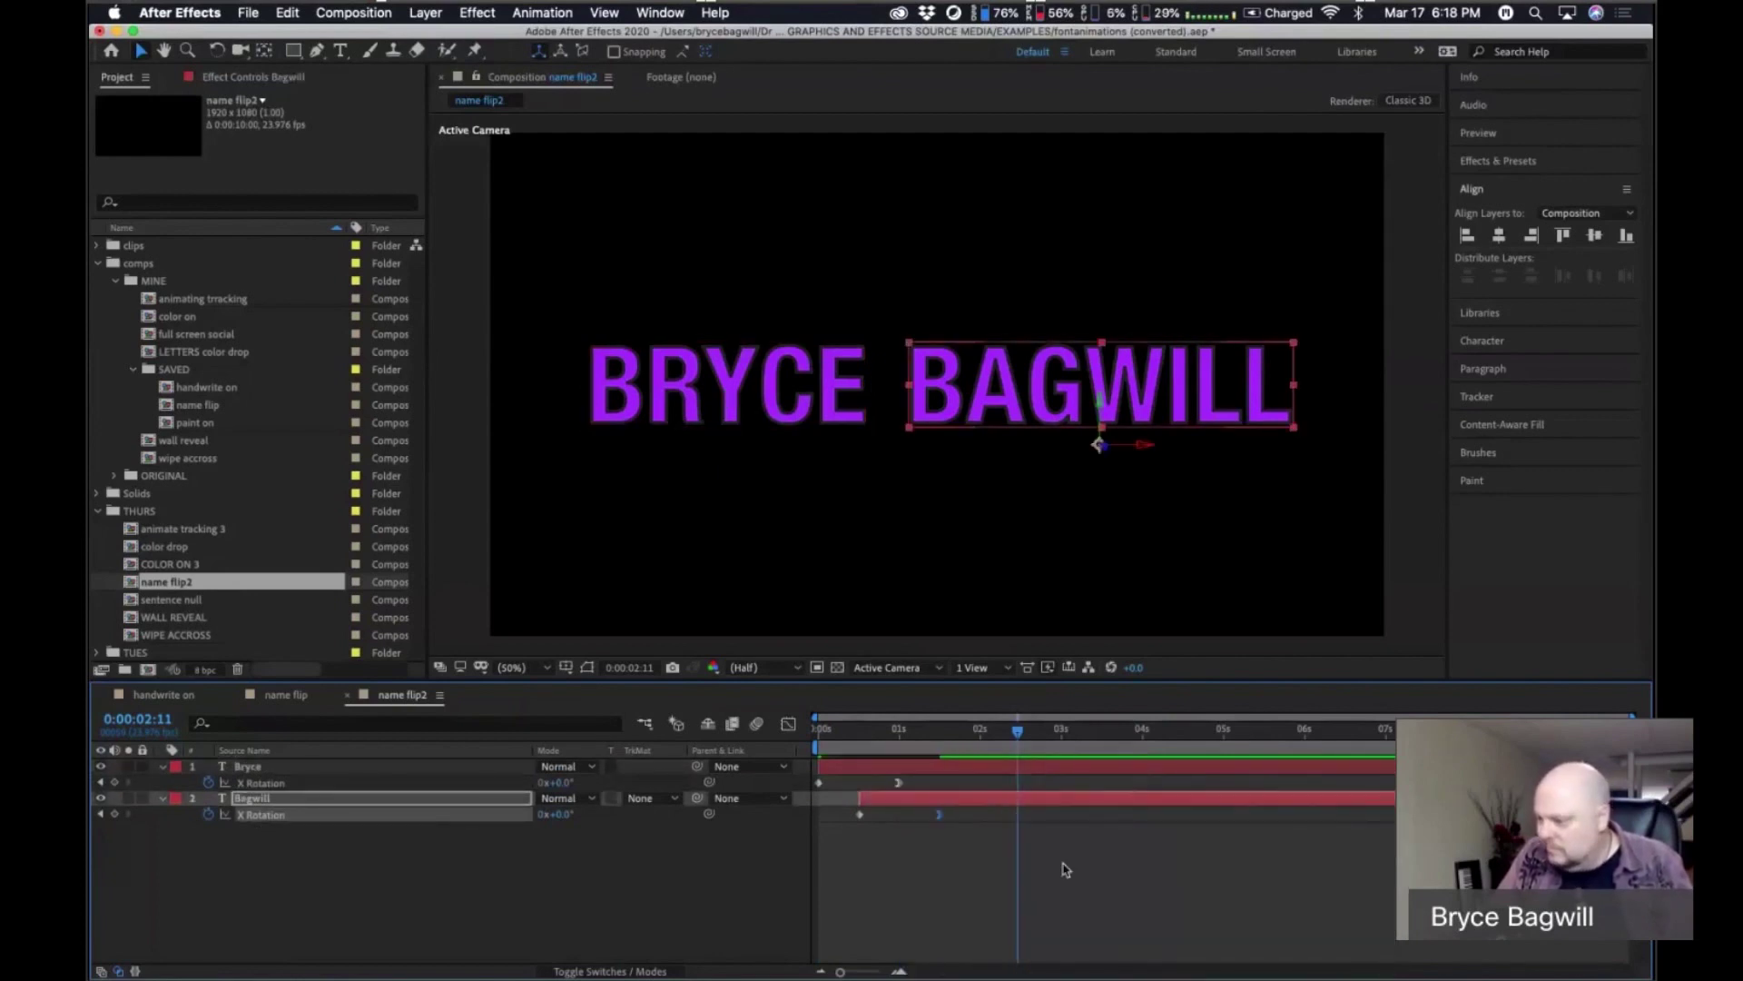
# Preview the eased flip with the preview range ending at three seconds.
pyautogui.moveTo(920, 724); pyautogui.dragTo(804, 740)
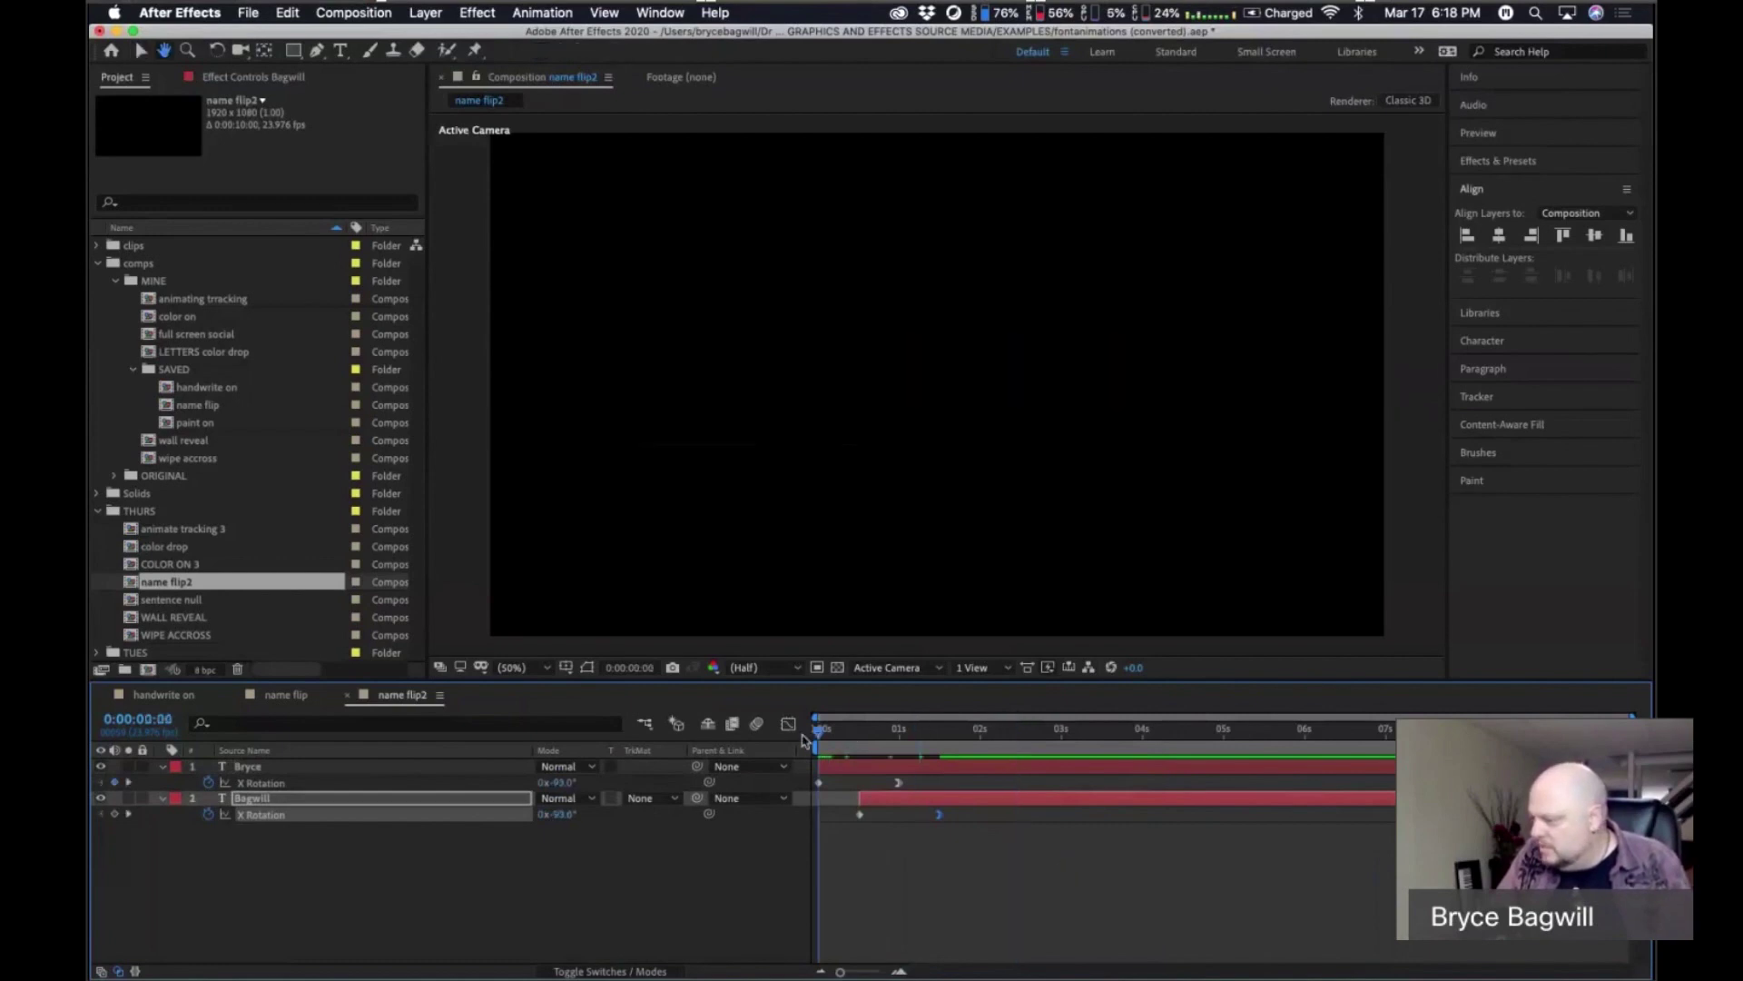
pyautogui.press('space')
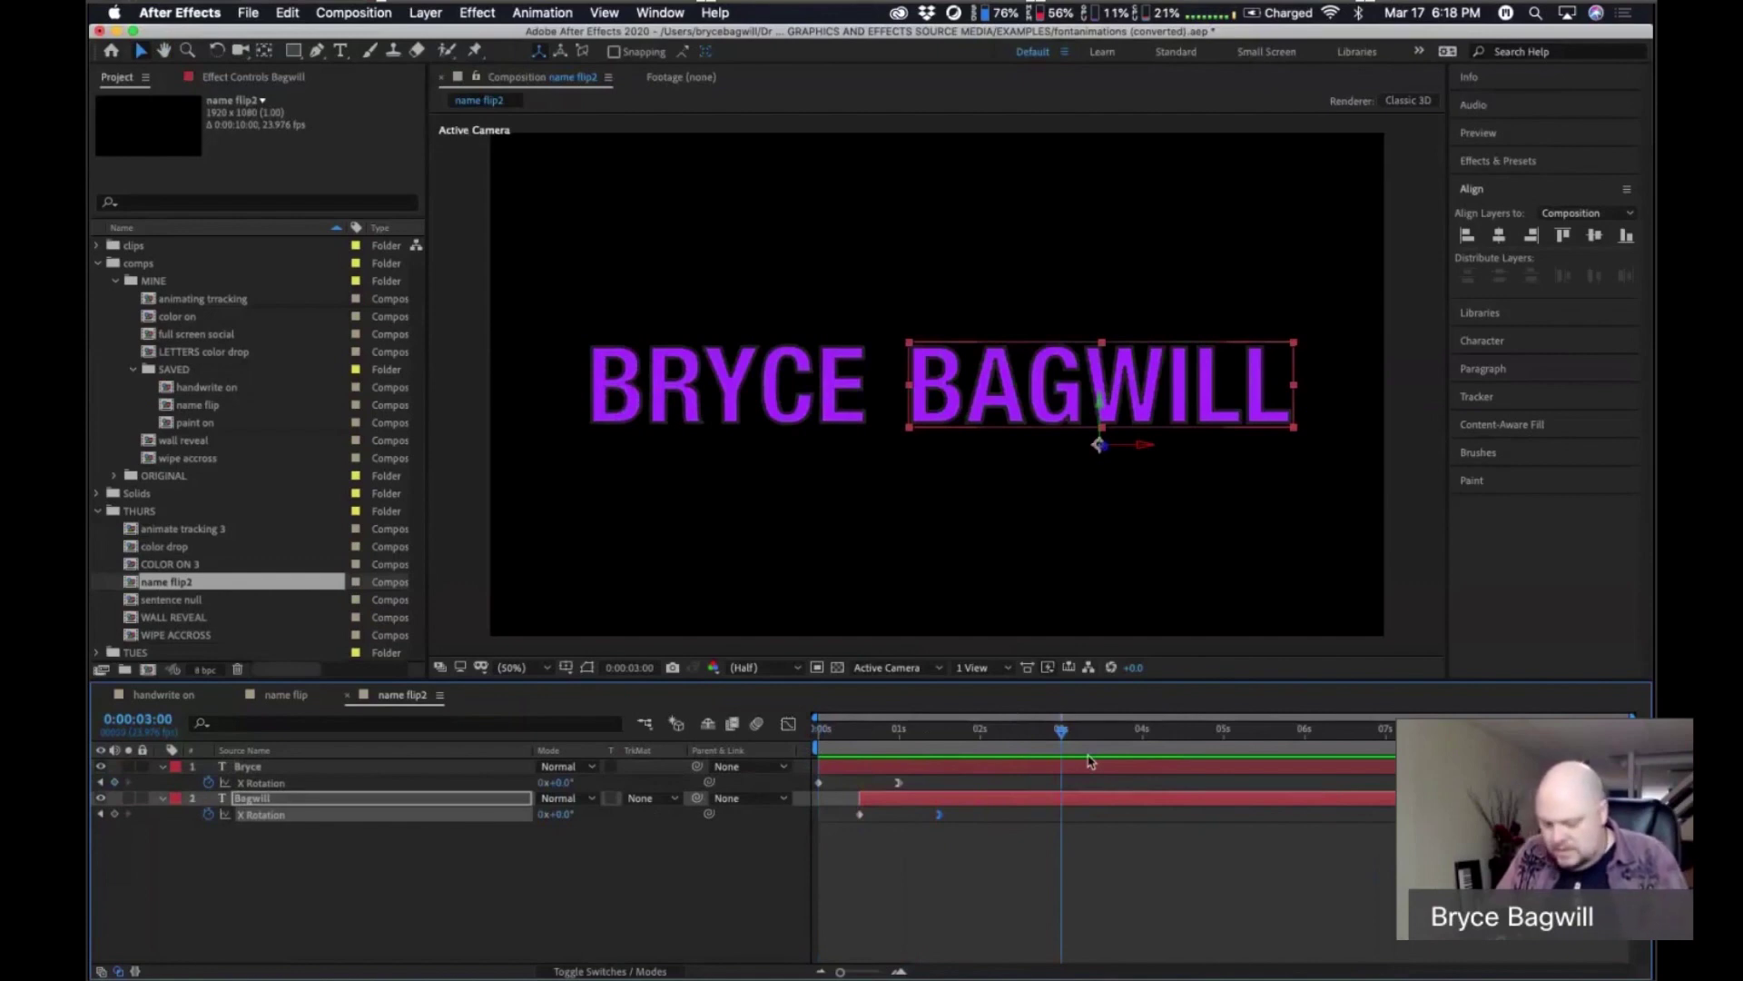
pyautogui.press('n')
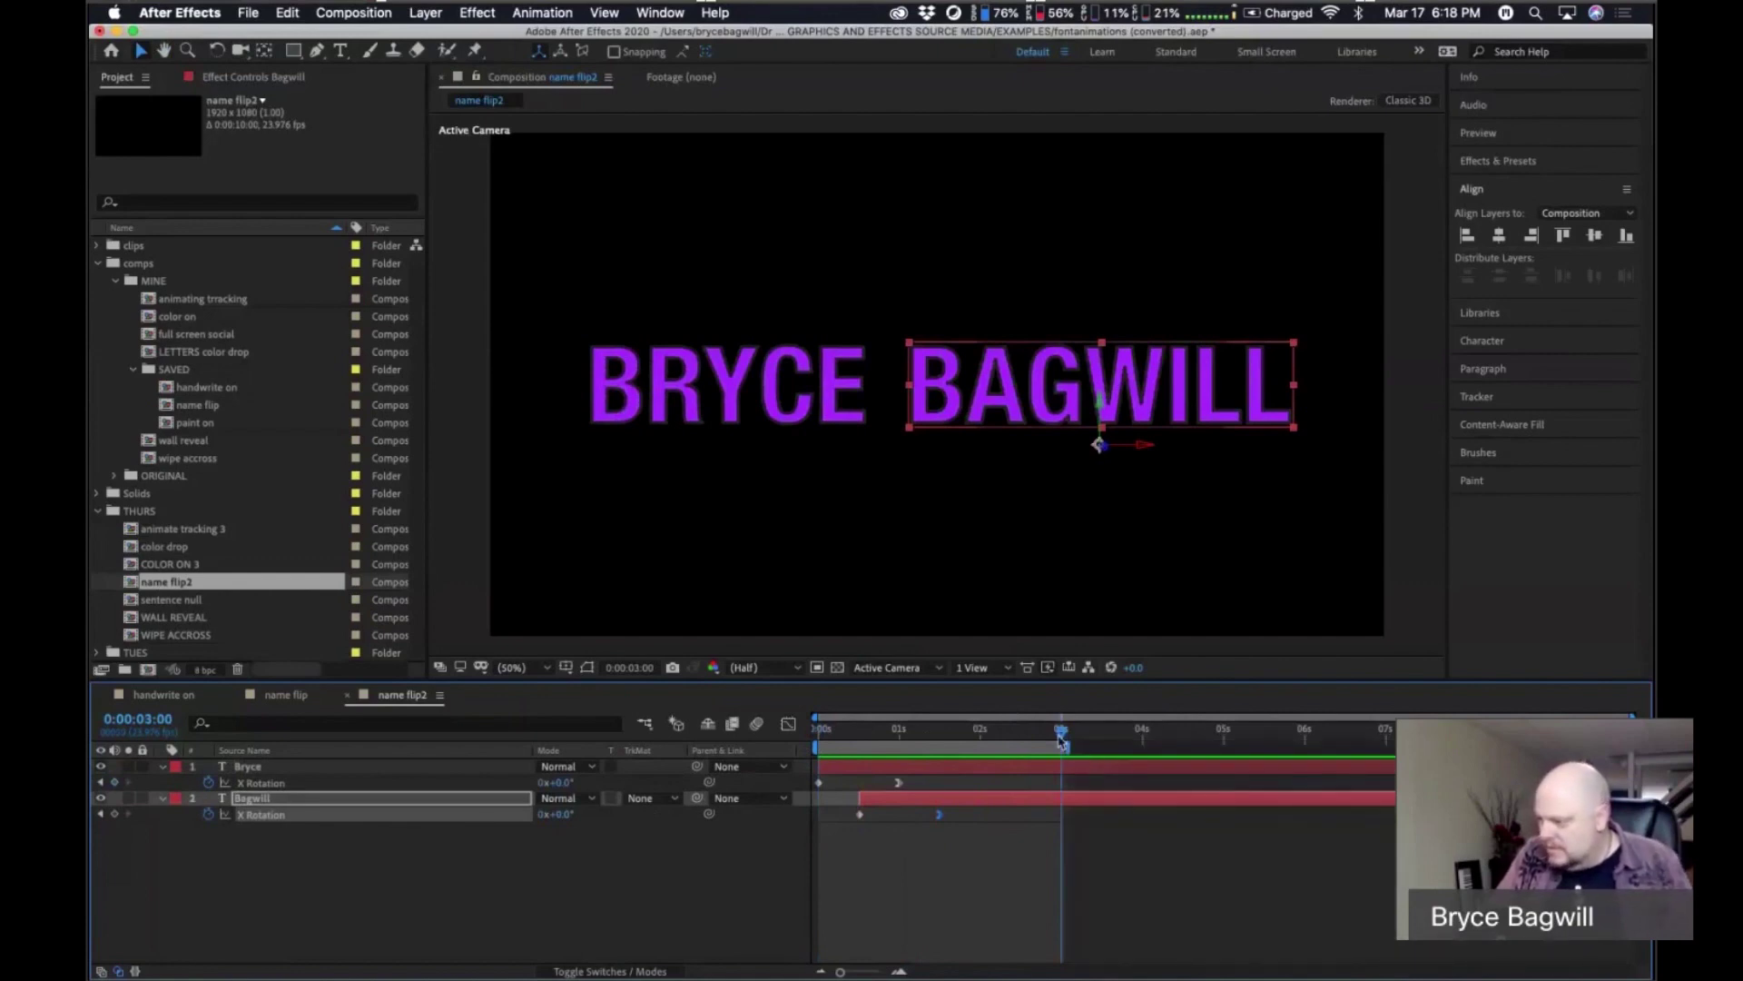
pyautogui.press('space')
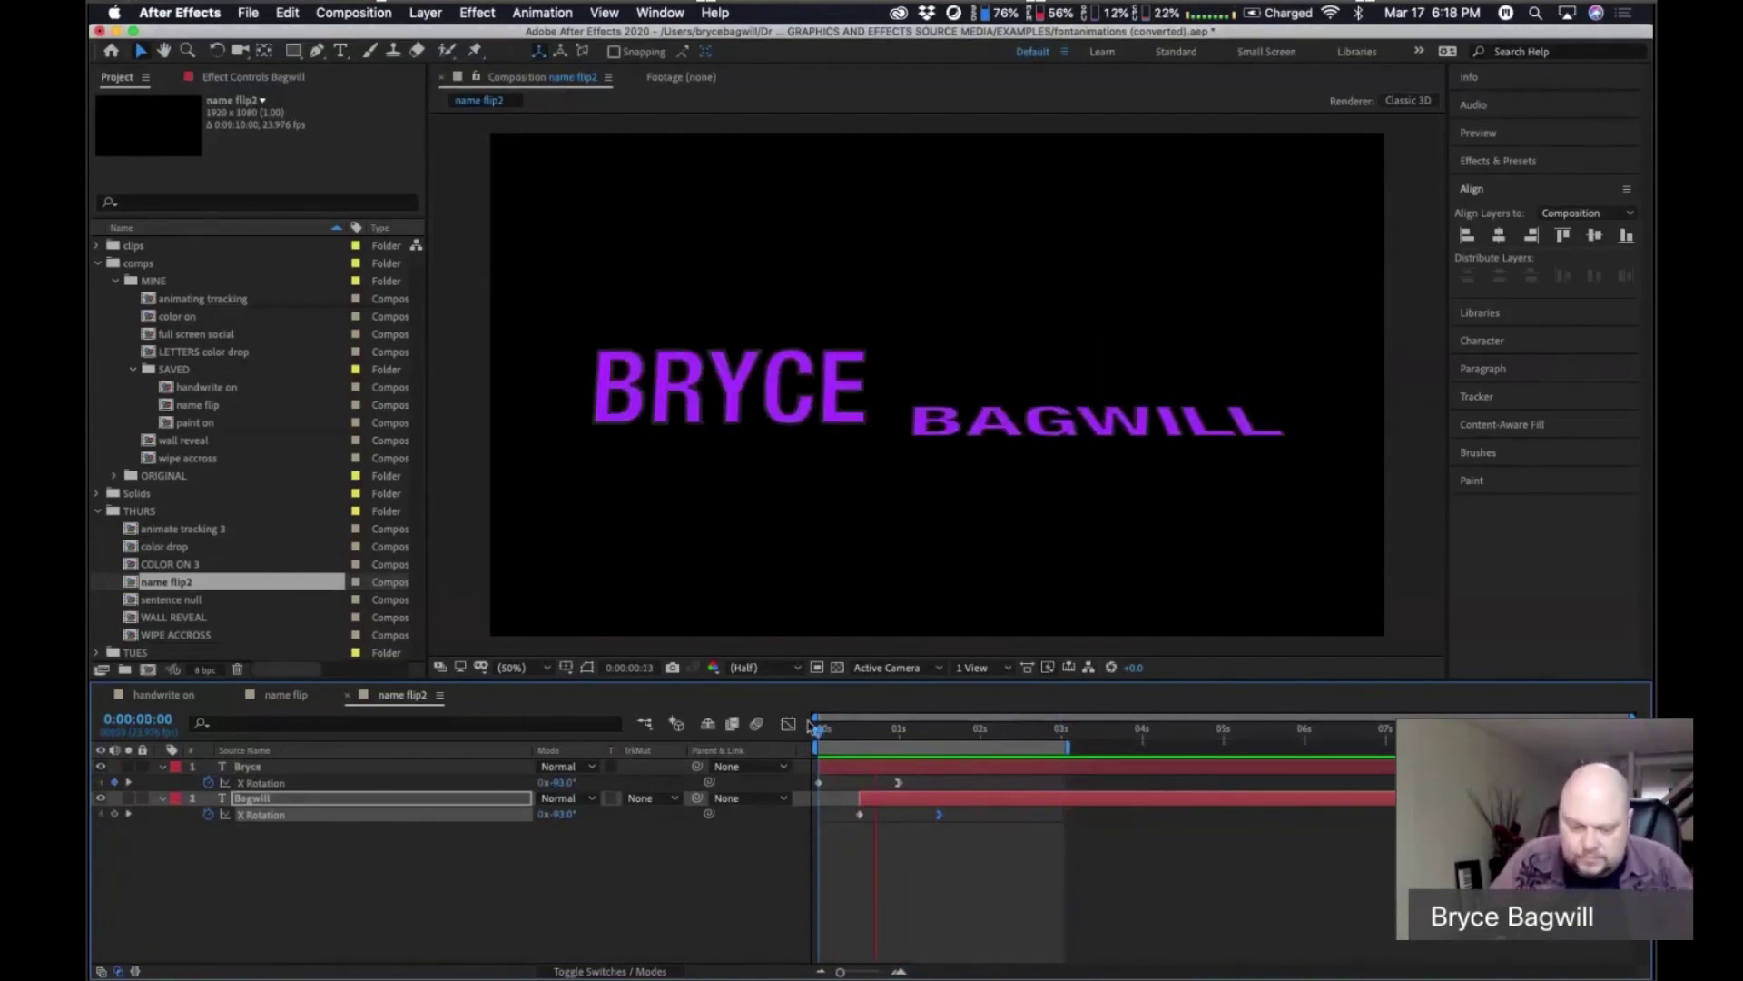